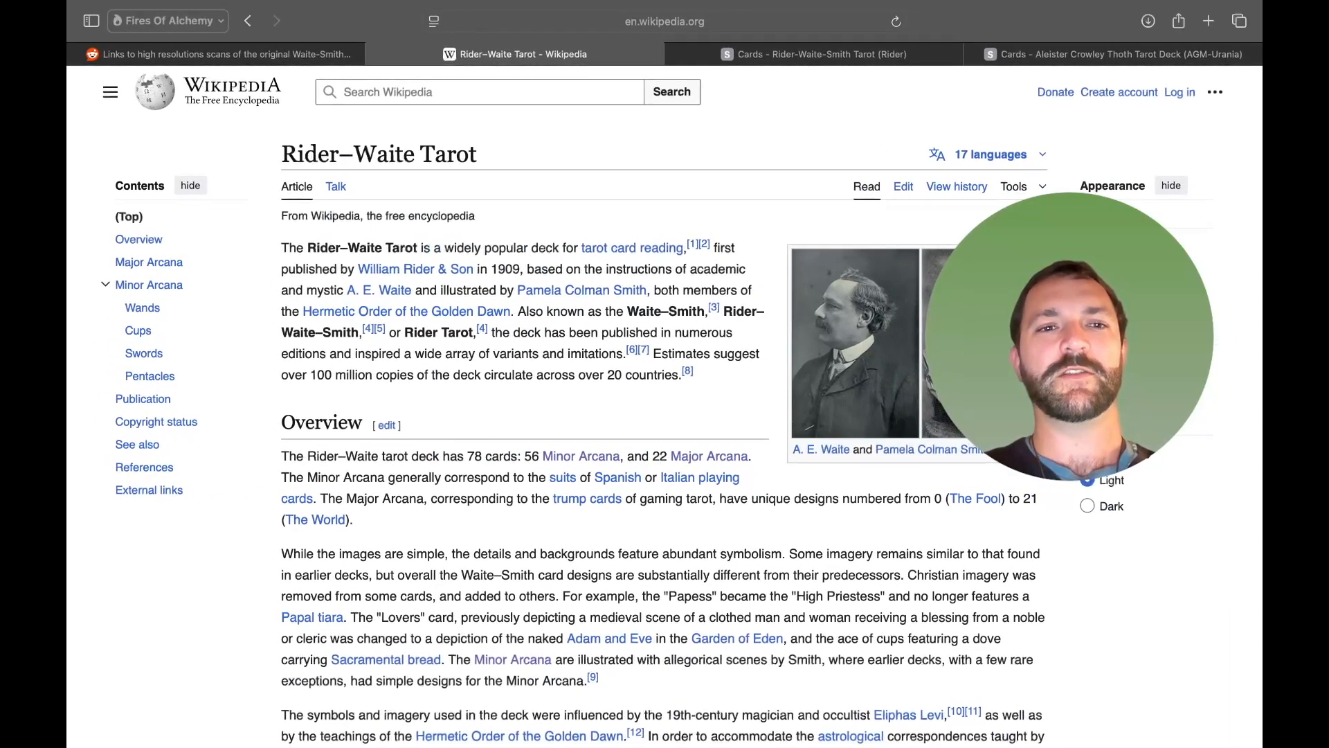
# - Copy The Fool's image address from the Wikipedia Major Arcana gallery and paste it into the Image cell F2 of the sheet
pyautogui.scroll(-10, 325, 328)
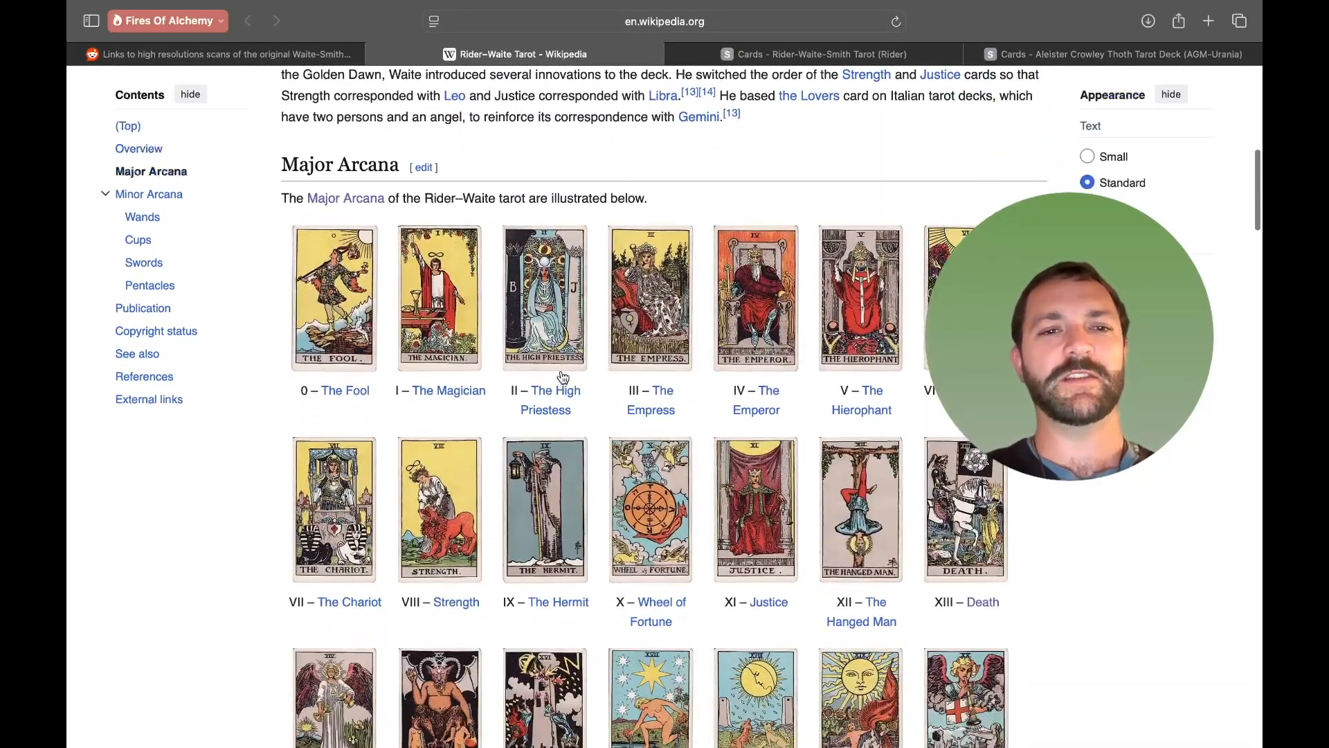
pyautogui.rightClick(319, 283)
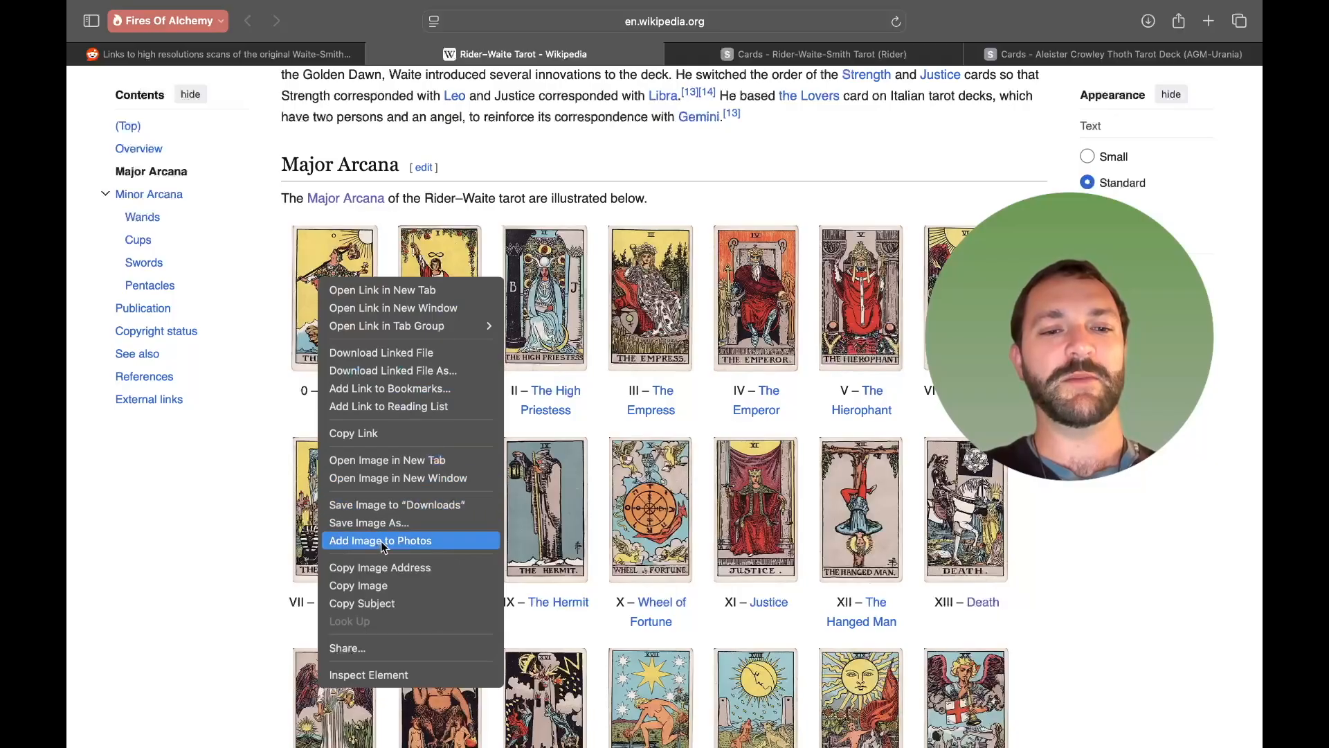
pyautogui.click(414, 569)
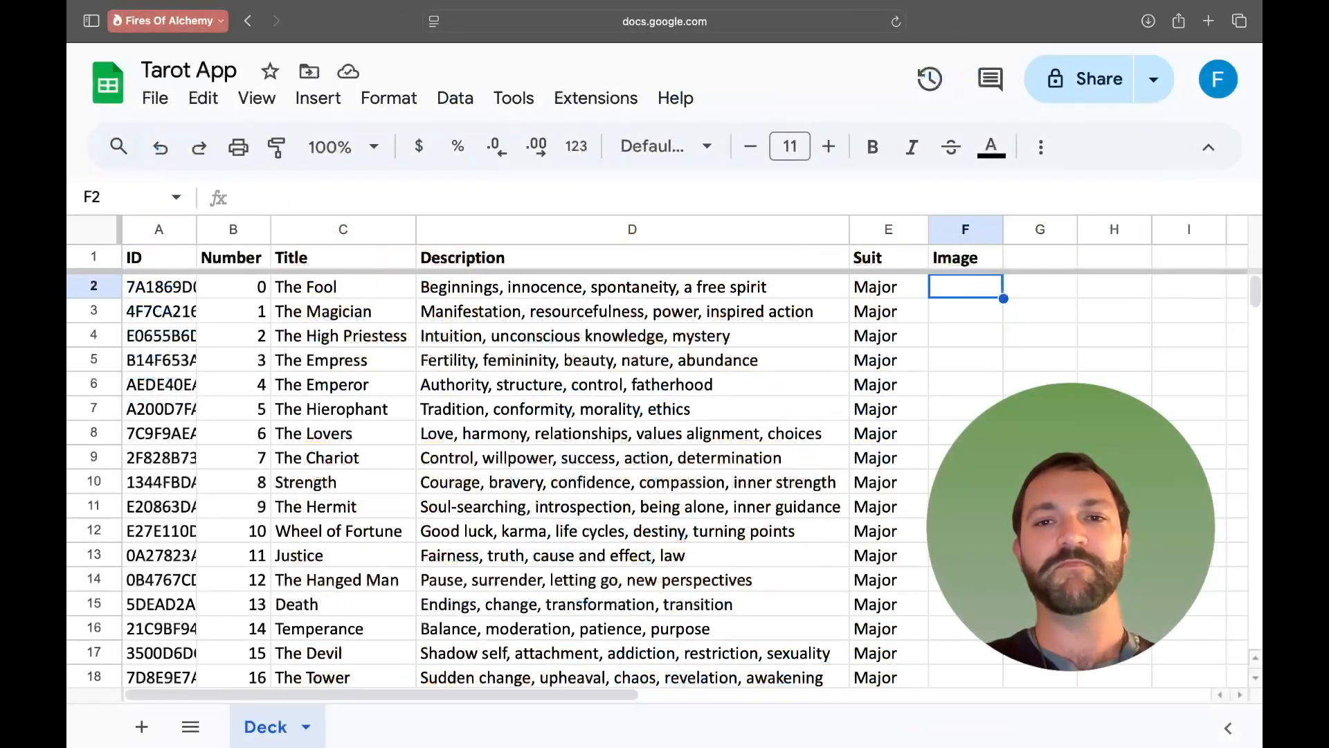
pyautogui.press('Return')
pyautogui.press('super+v')
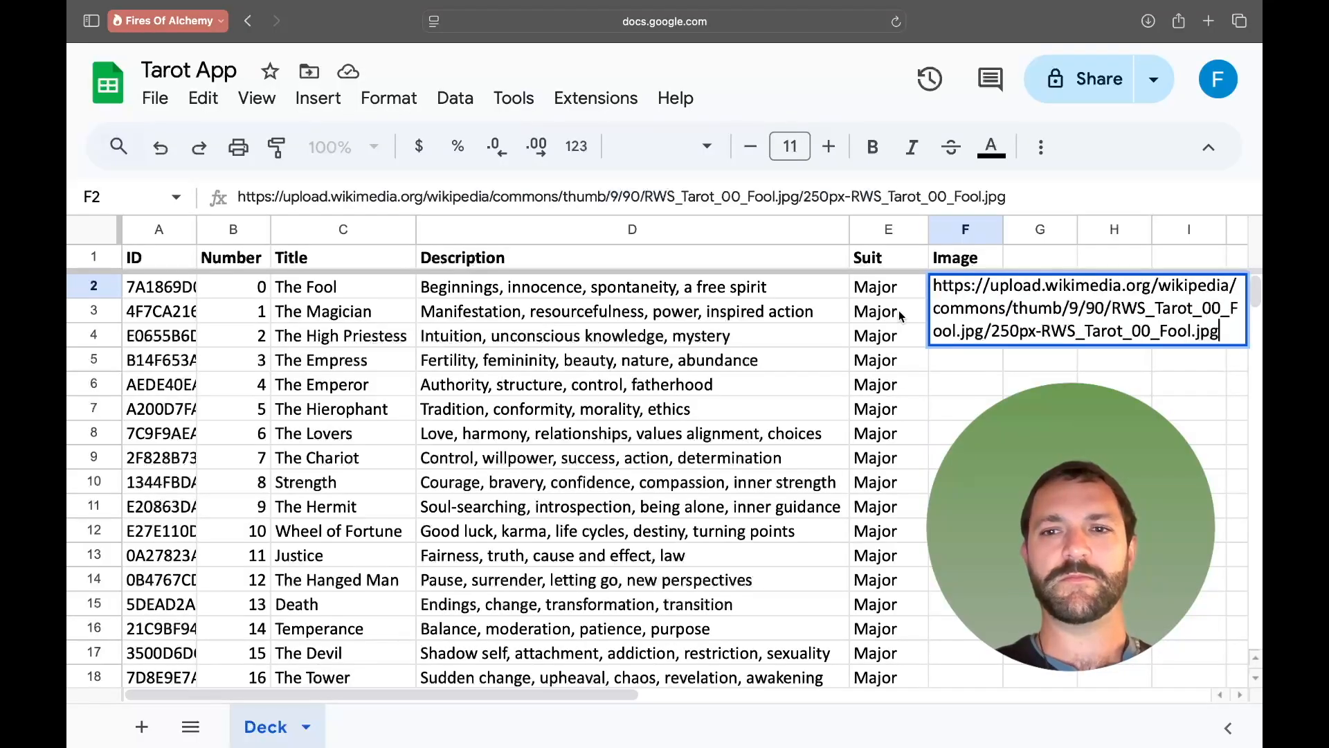
pyautogui.click(936, 409)
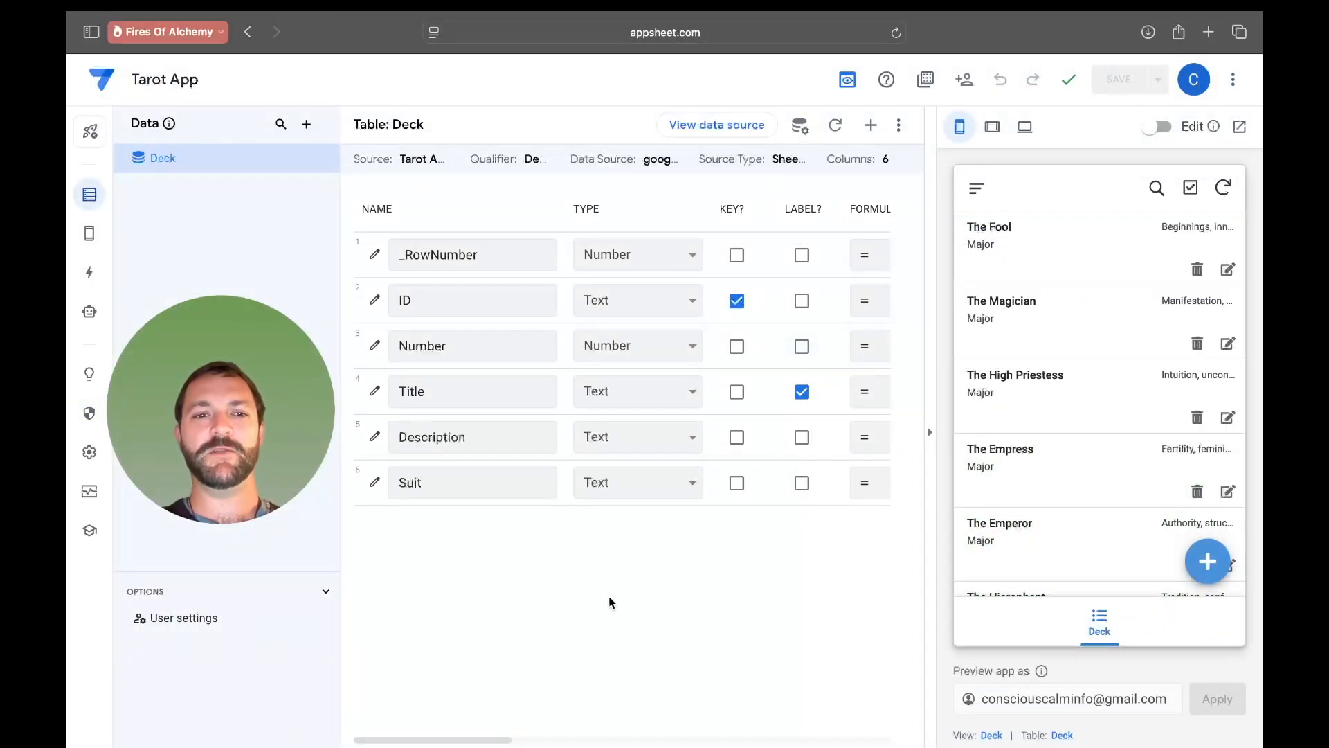
# - Regenerate the Deck table's structure and open The Fool's record in the app preview
pyautogui.click(835, 133)
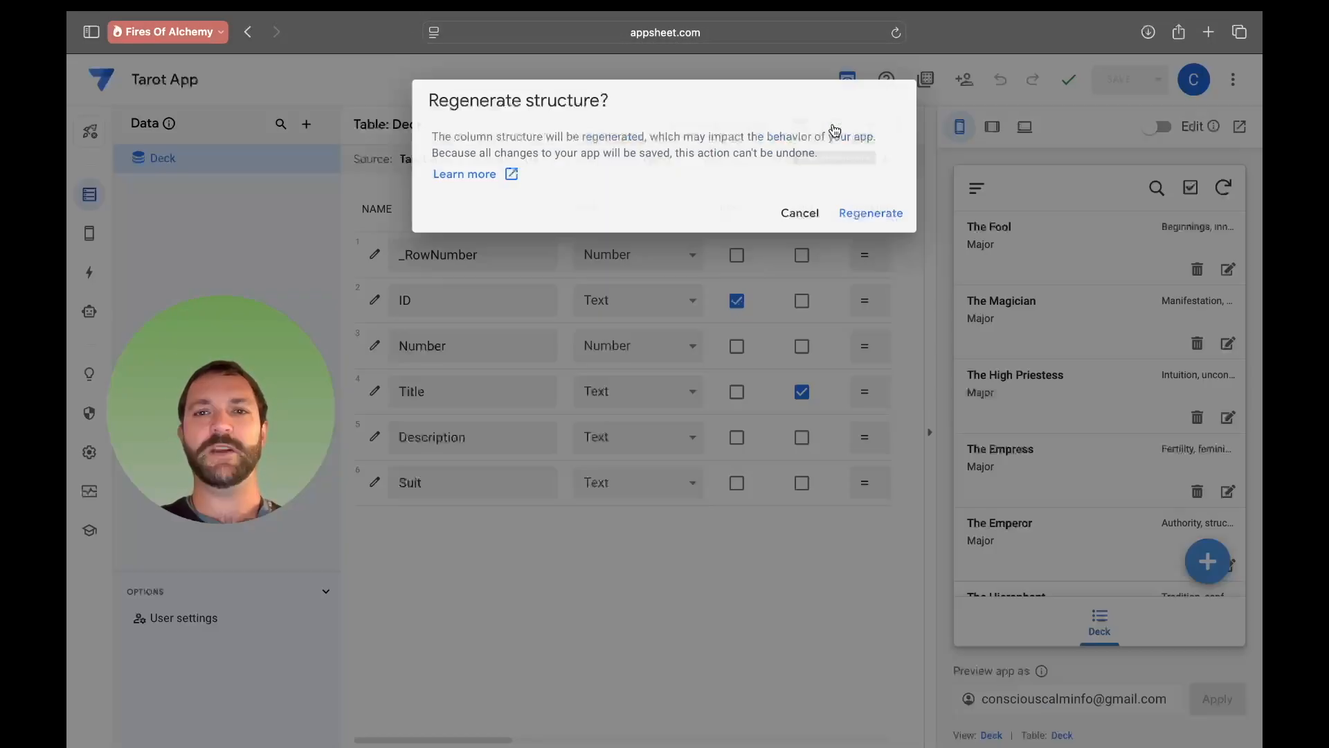
pyautogui.click(870, 213)
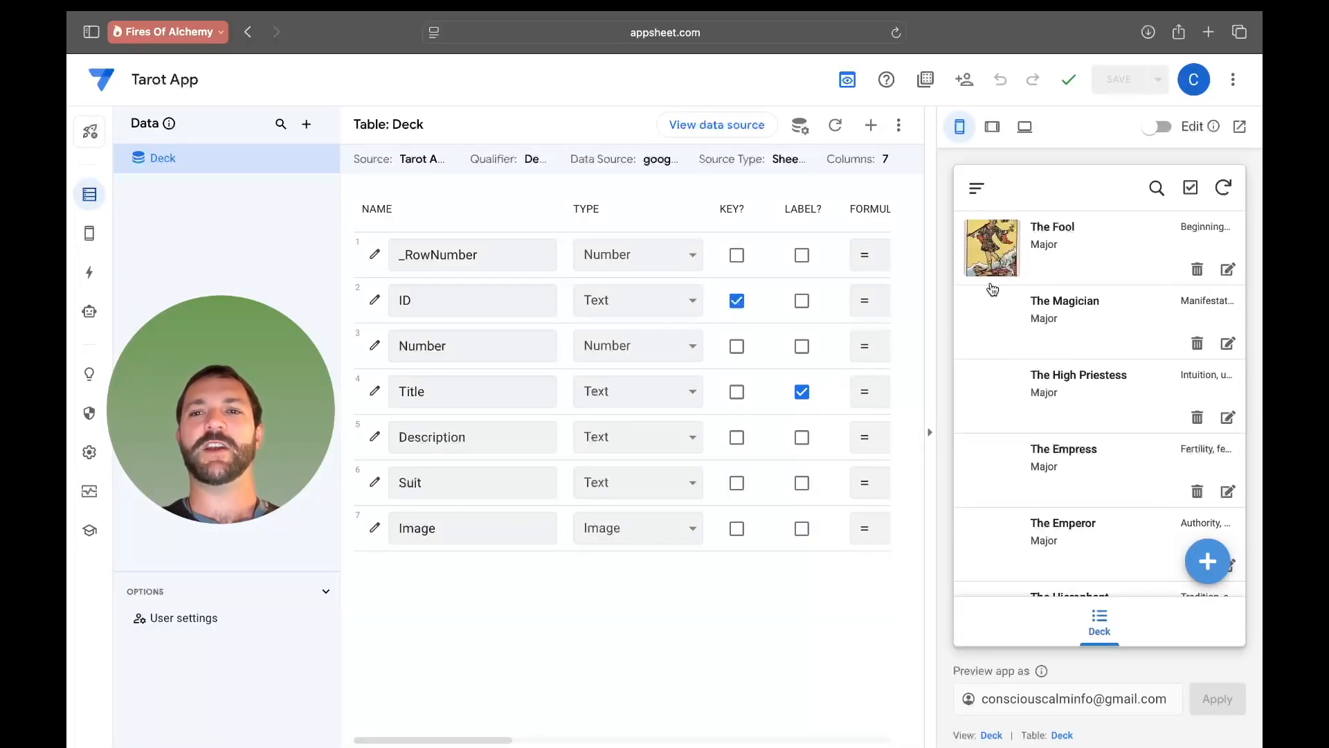
pyautogui.click(1002, 257)
pyautogui.scroll(-3, 1059, 499)
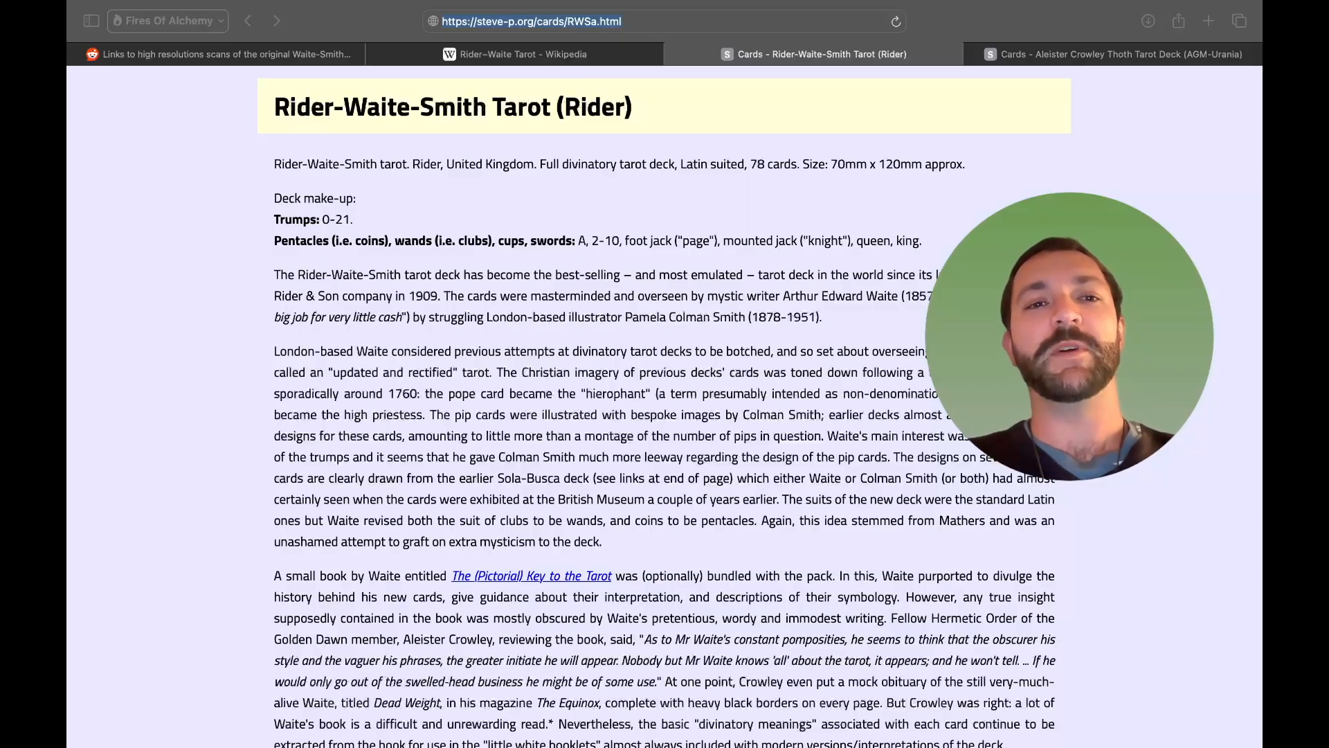
# - Browse the Rider-Waite-Smith trump card scans and view The Fool's large image
pyautogui.scroll(-5, 686, 382)
pyautogui.scroll(-15, 687, 382)
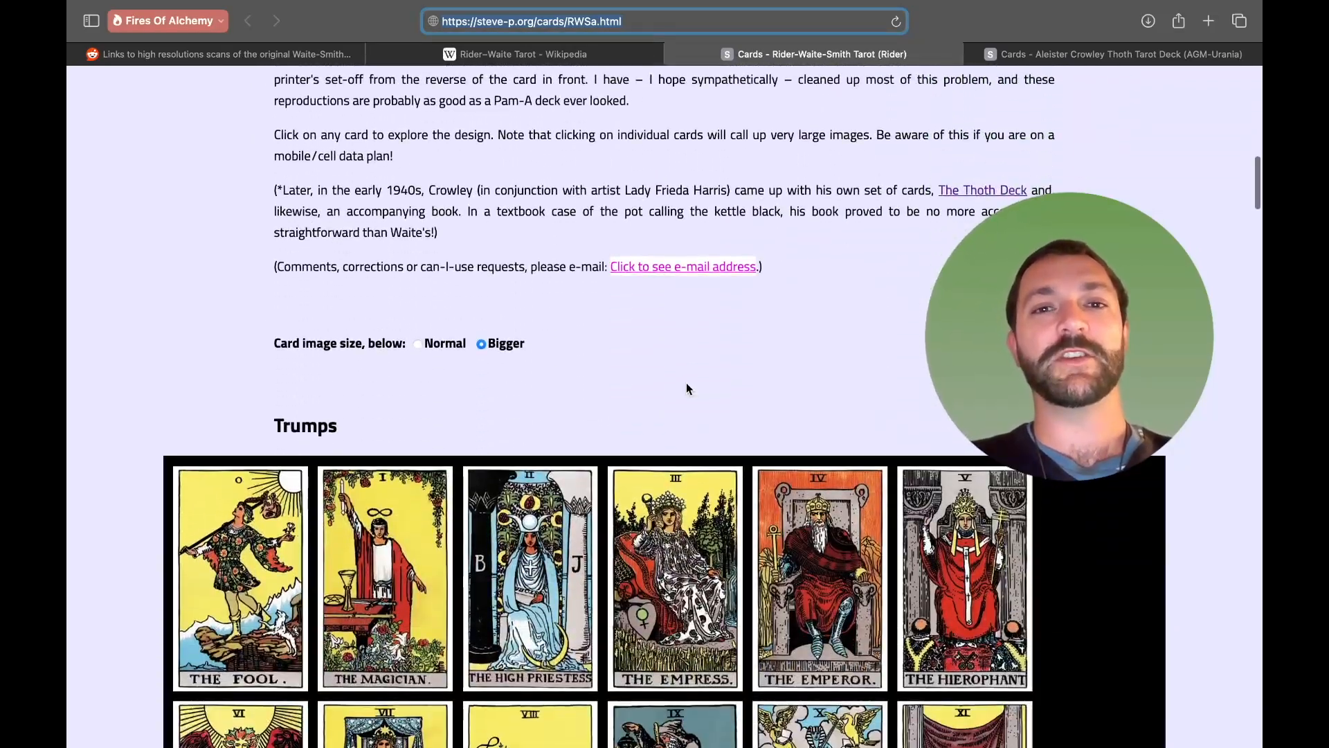
pyautogui.scroll(-2, 687, 382)
pyautogui.scroll(-2, 164, 261)
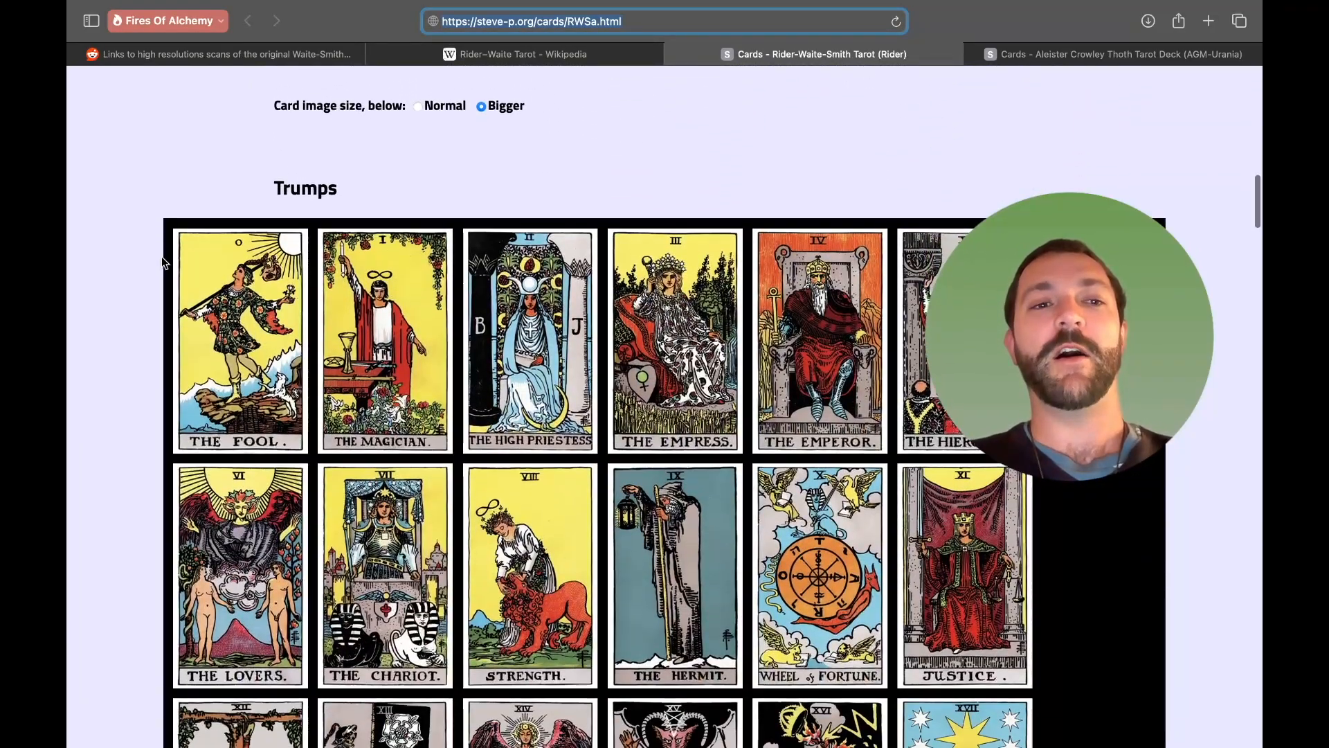
pyautogui.scroll(-2, 132, 322)
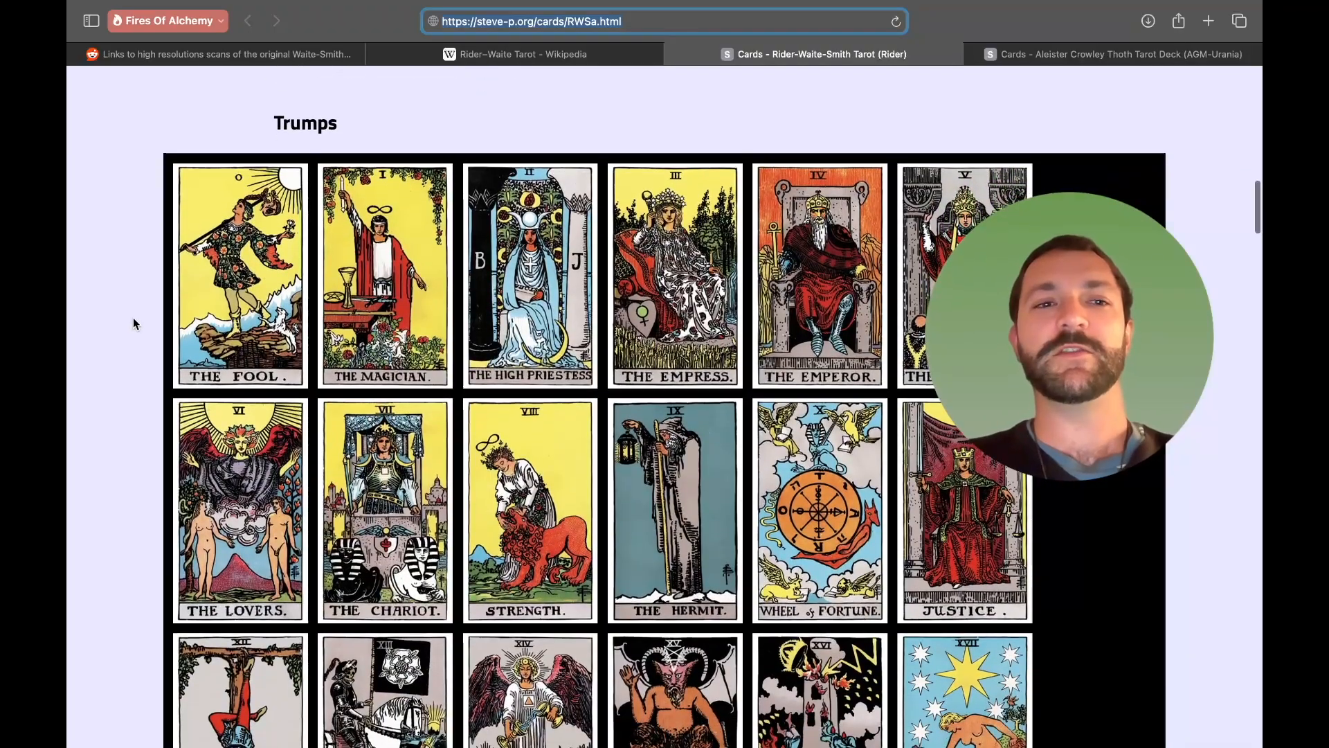
pyautogui.click(251, 304)
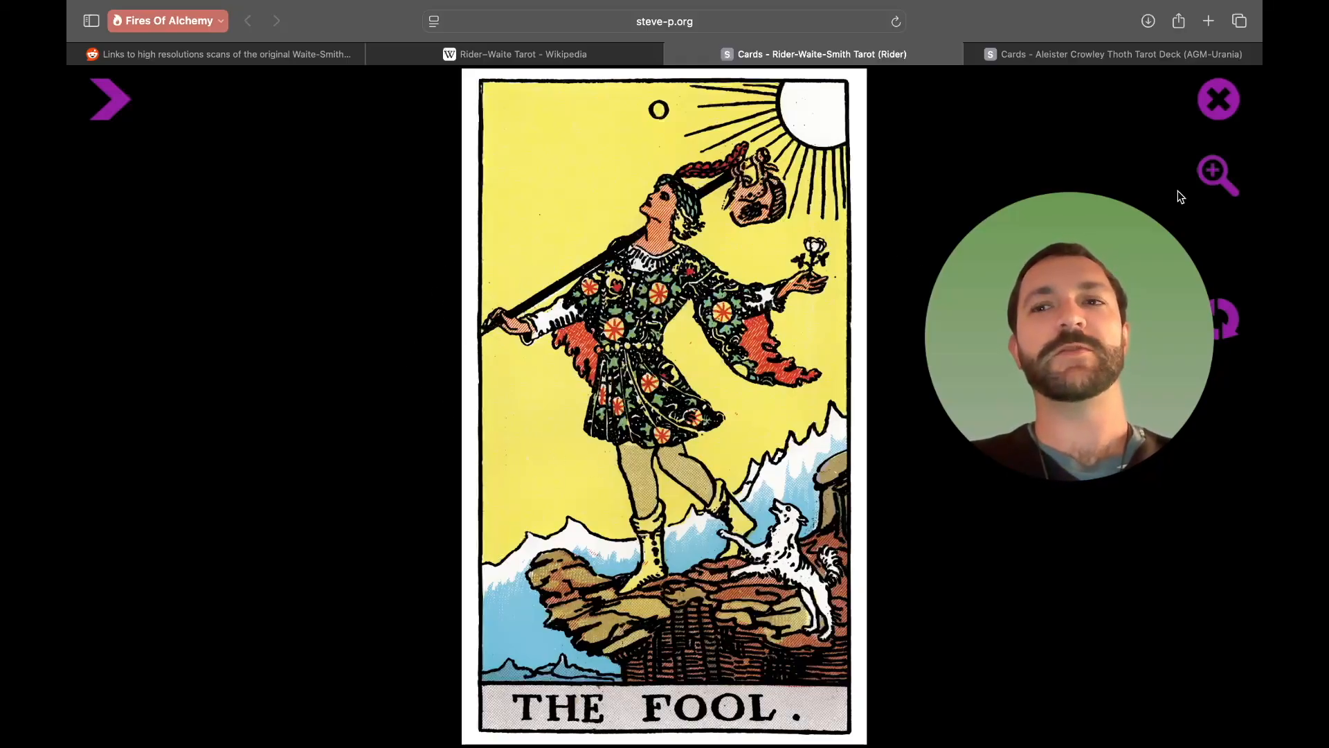
pyautogui.click(1227, 104)
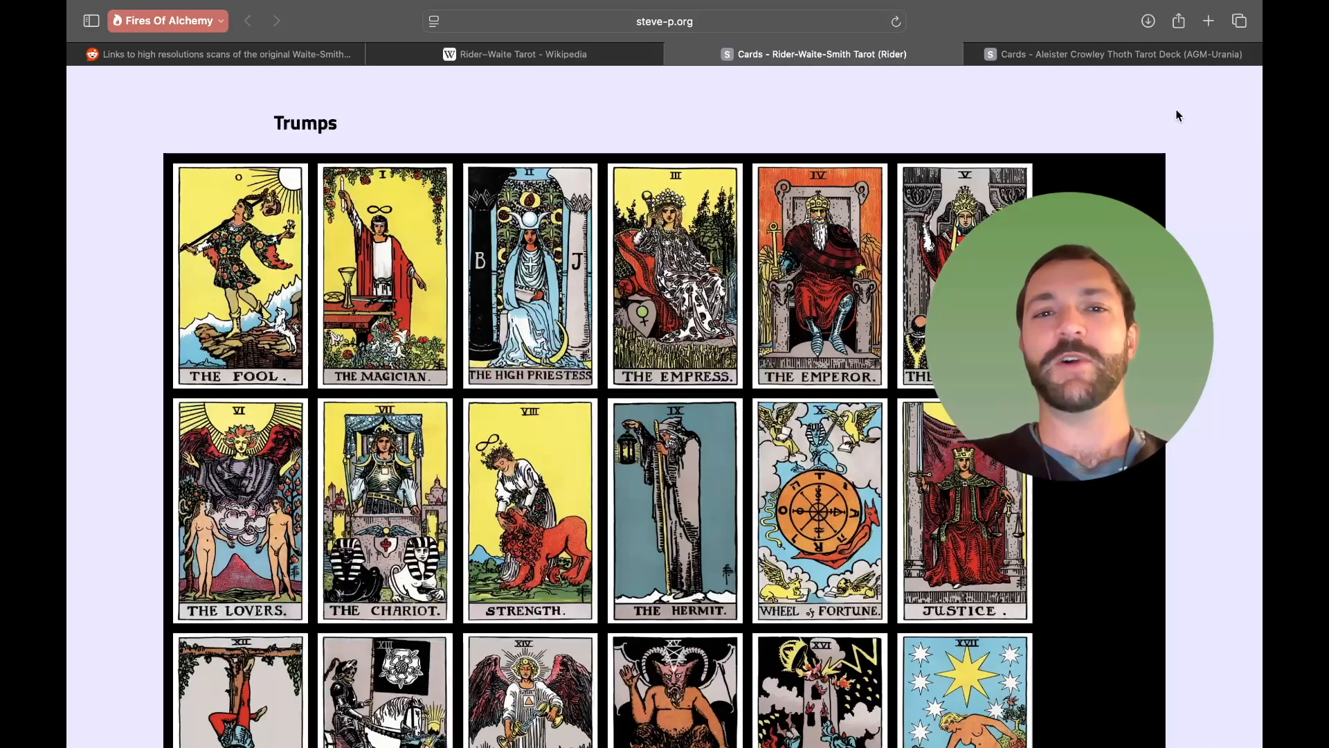
# - Open The Magician's large image and save it to the Desktop as RWSa-T-01
pyautogui.click(346, 262)
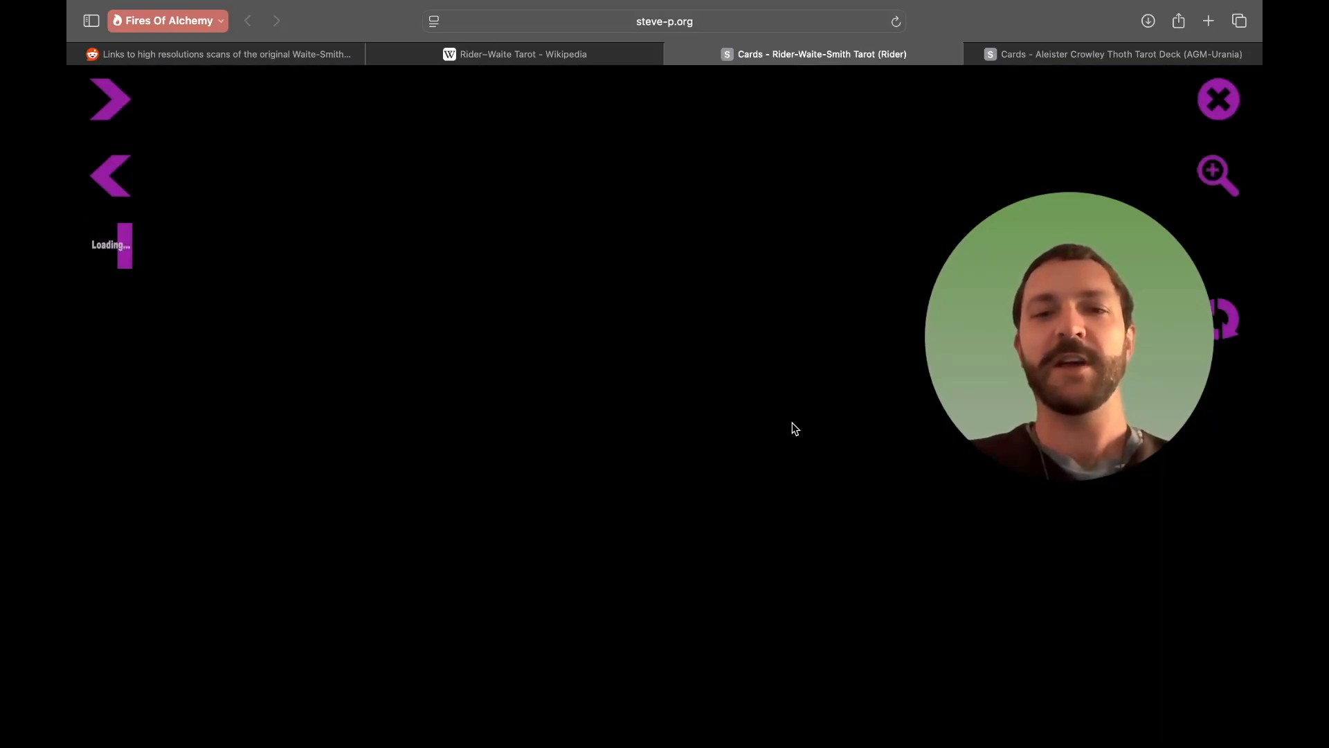
pyautogui.rightClick(680, 304)
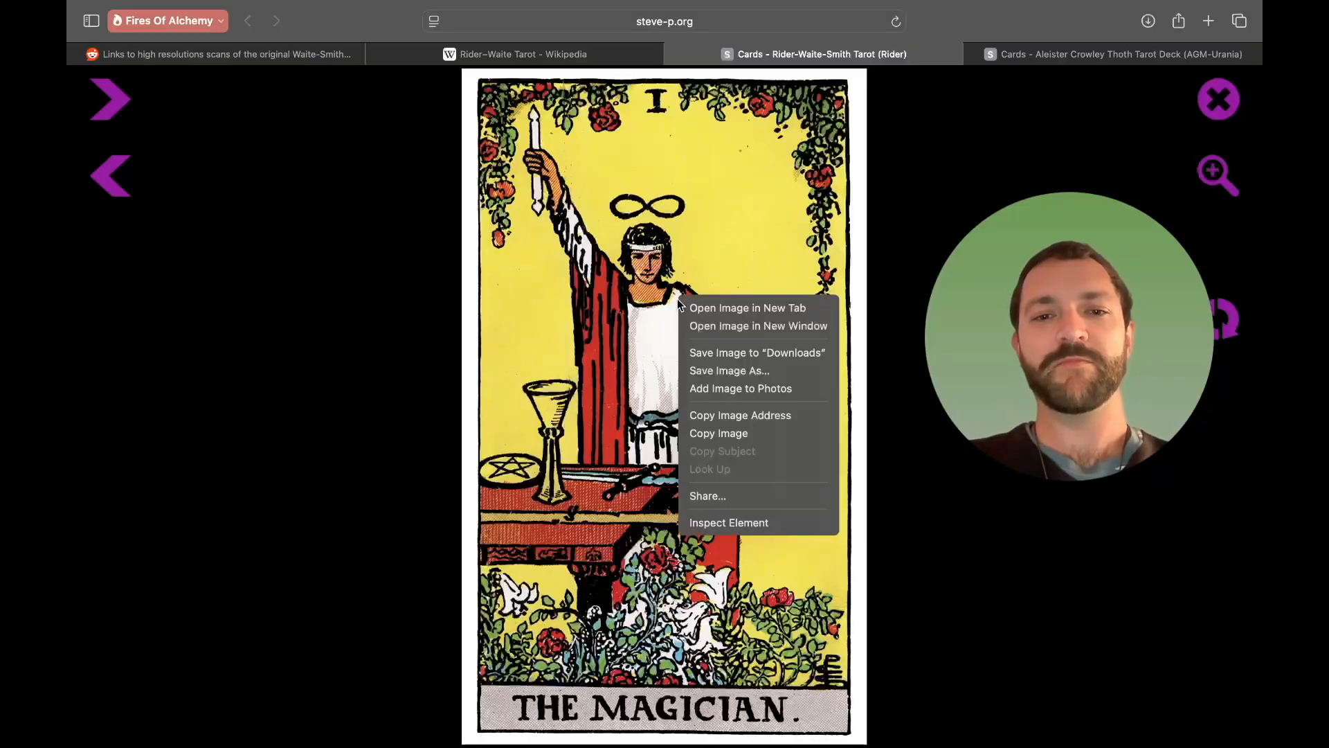
pyautogui.click(808, 371)
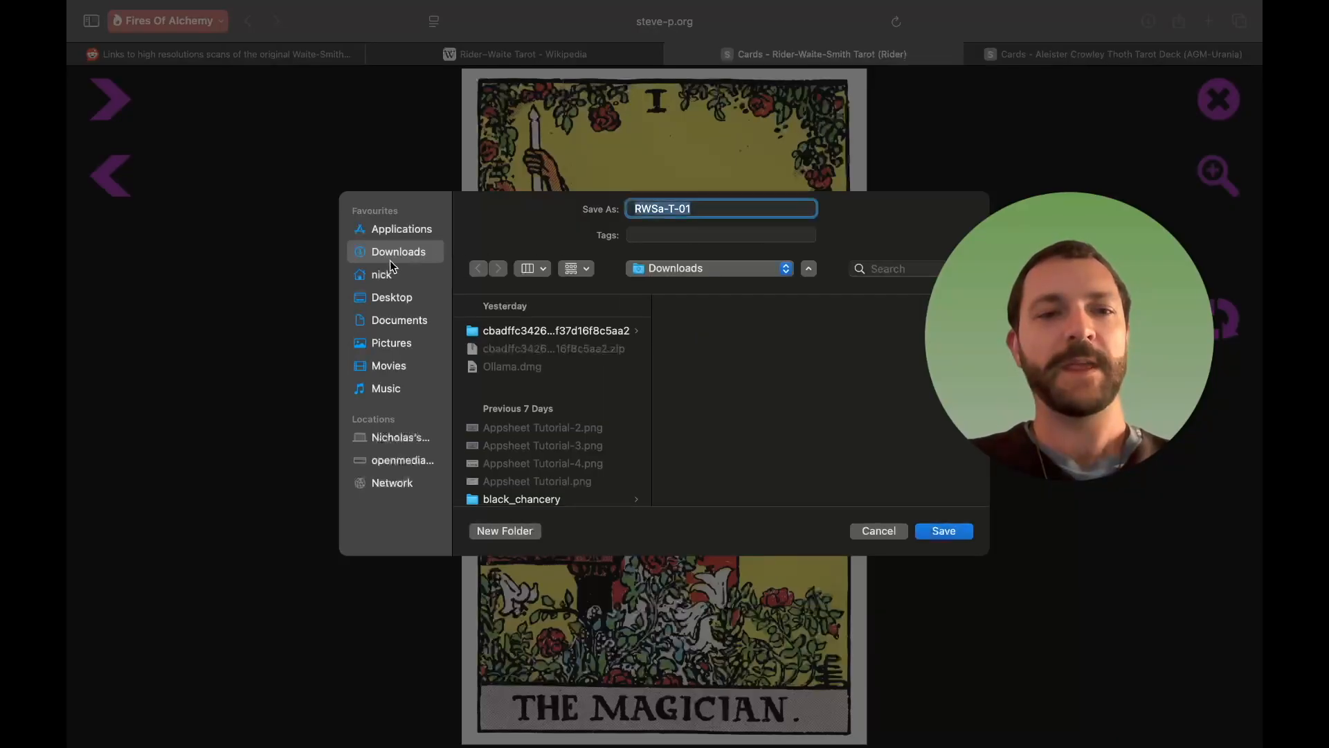
pyautogui.click(401, 298)
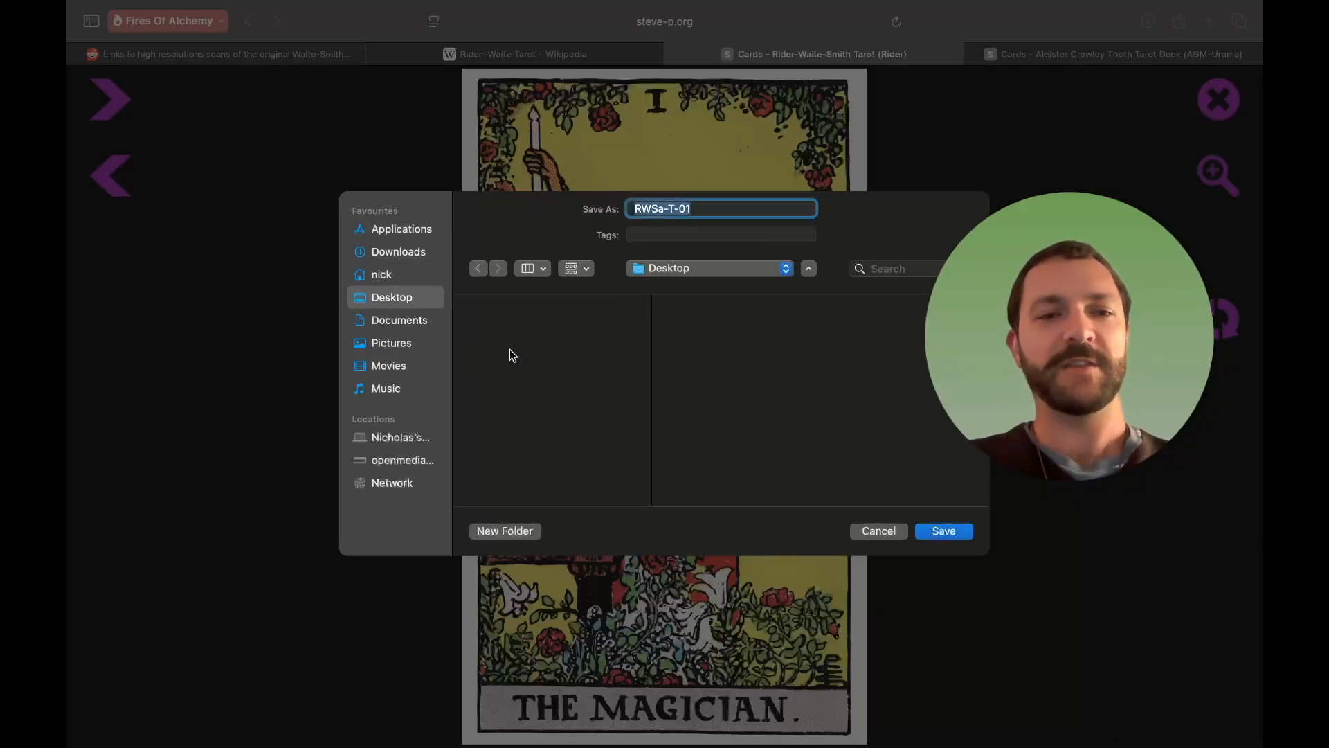
pyautogui.click(968, 531)
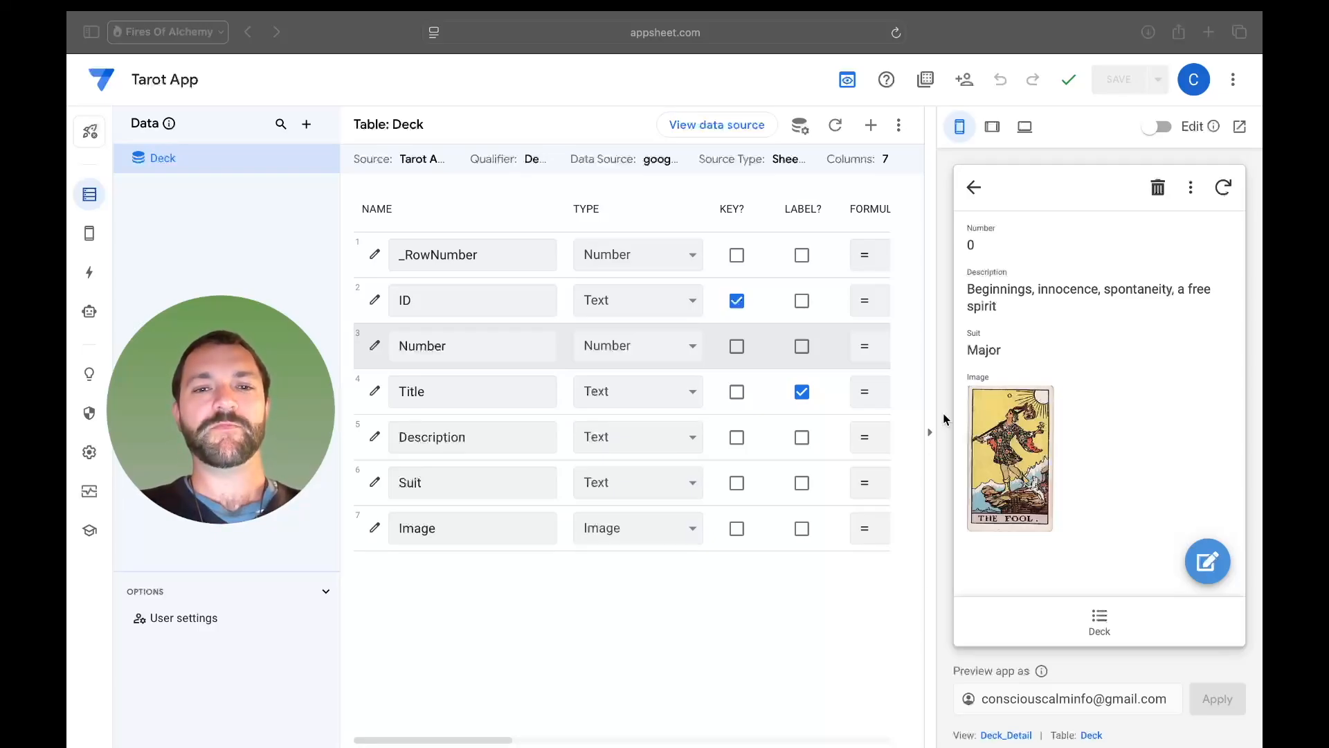
# - Edit The Magician record in the app preview and upload RWSa-T-01.png from the Desktop into its Image field
pyautogui.click(942, 414)
pyautogui.click(971, 196)
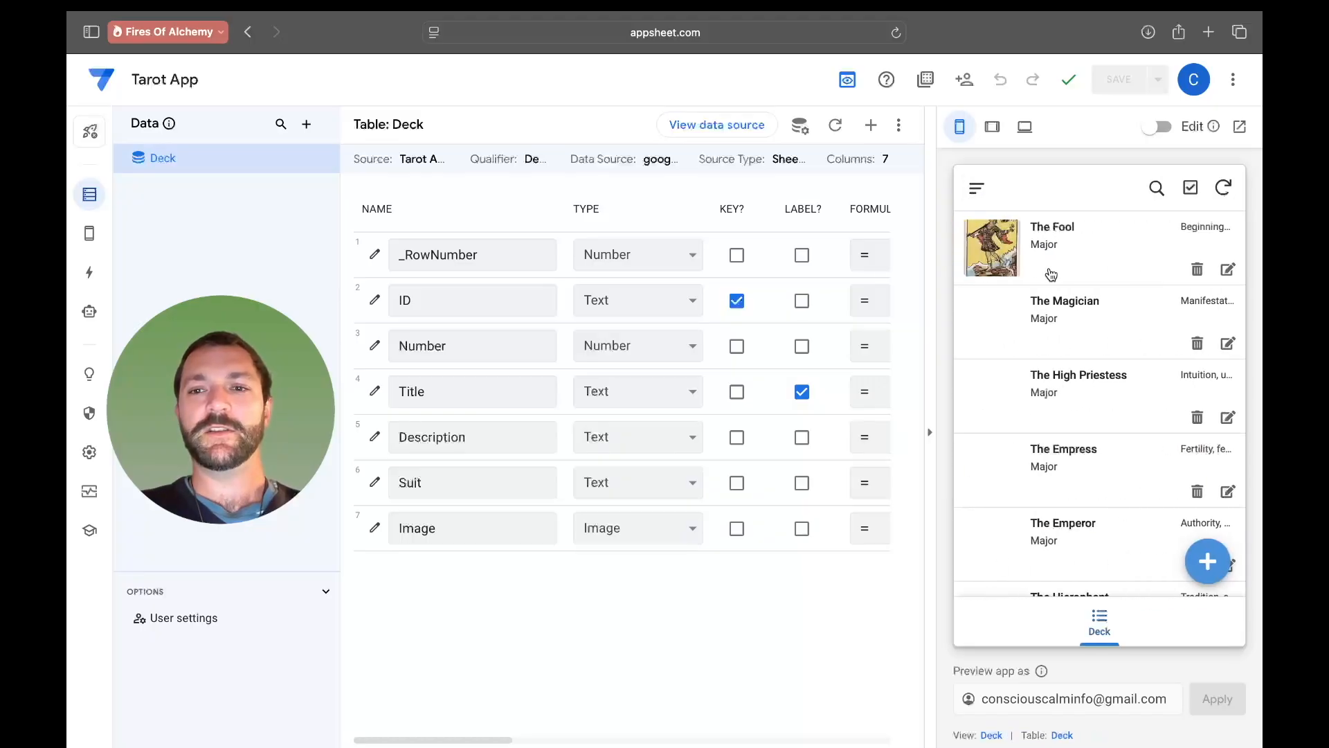
pyautogui.click(1110, 333)
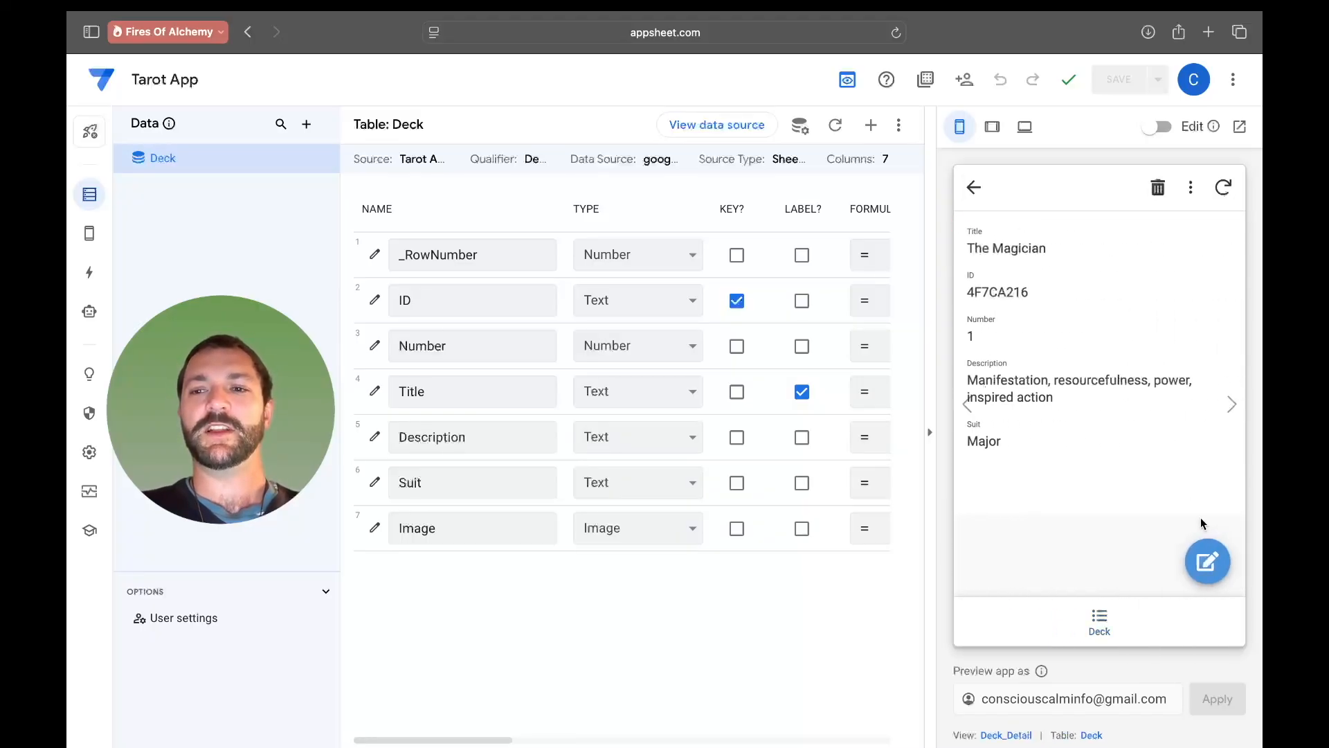
pyautogui.click(1206, 560)
pyautogui.scroll(-3, 1096, 496)
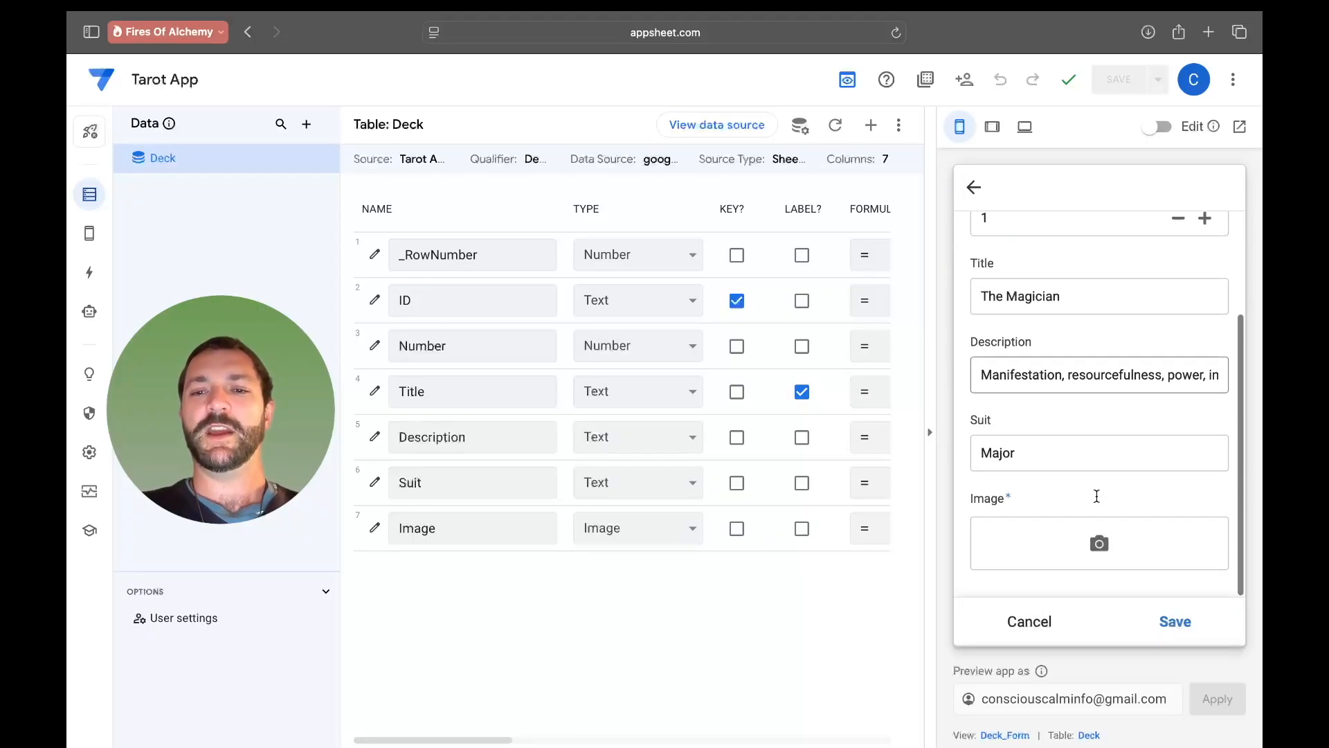
pyautogui.click(1099, 543)
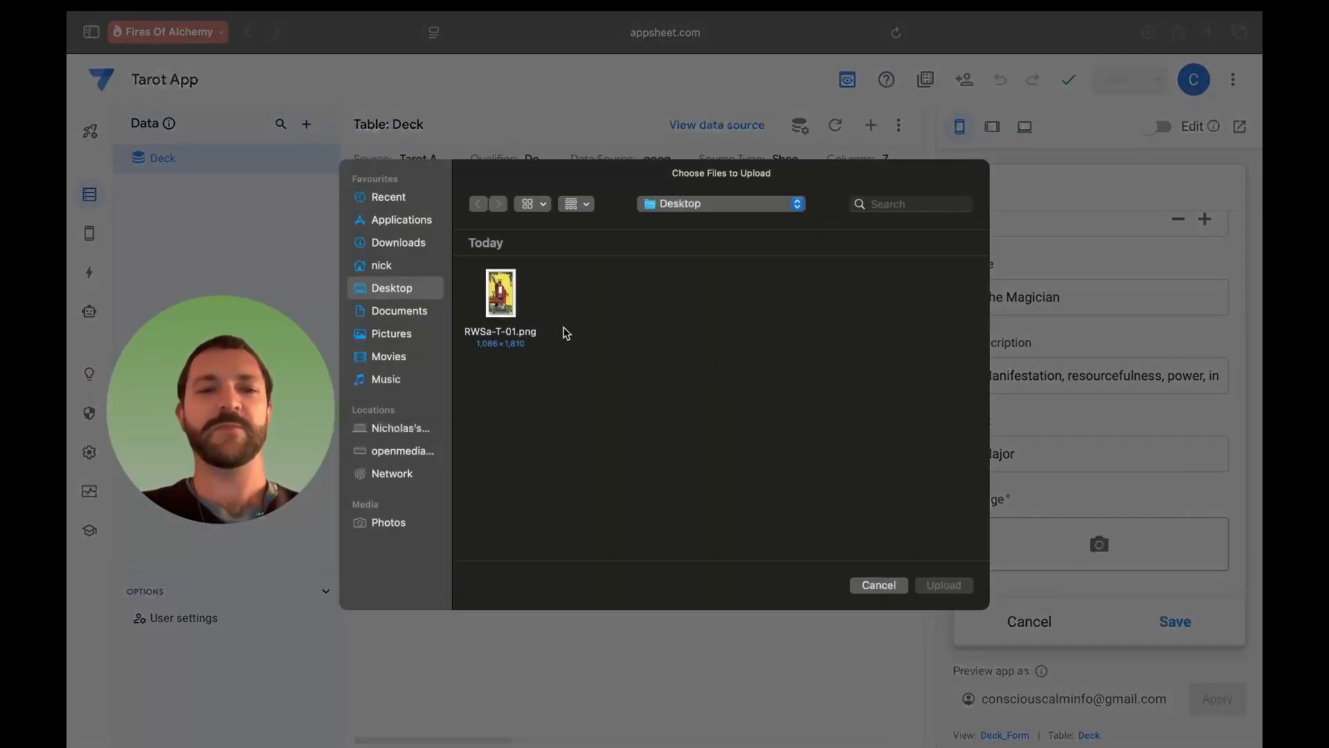
pyautogui.click(508, 313)
pyautogui.click(944, 584)
# - Save The Magician record and sync the app
pyautogui.scroll(-1, 1119, 533)
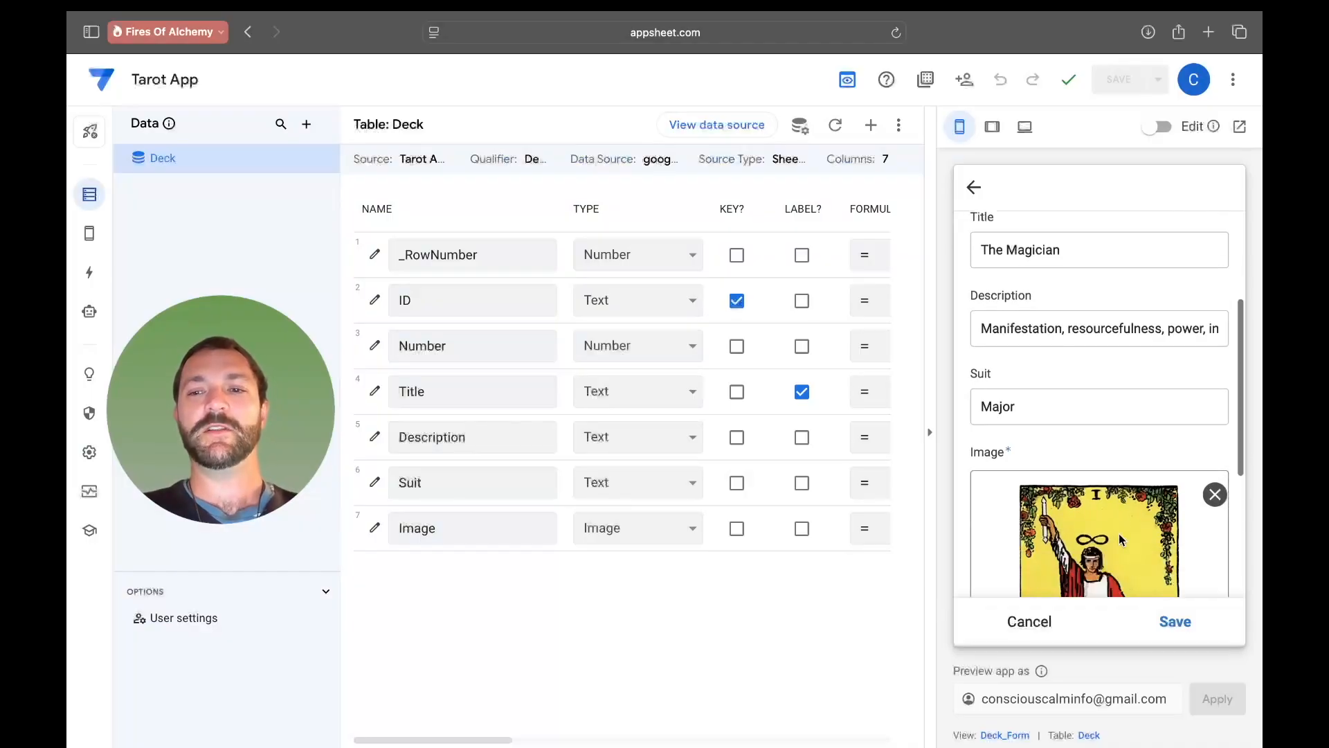
pyautogui.scroll(-3, 1118, 533)
pyautogui.click(1176, 630)
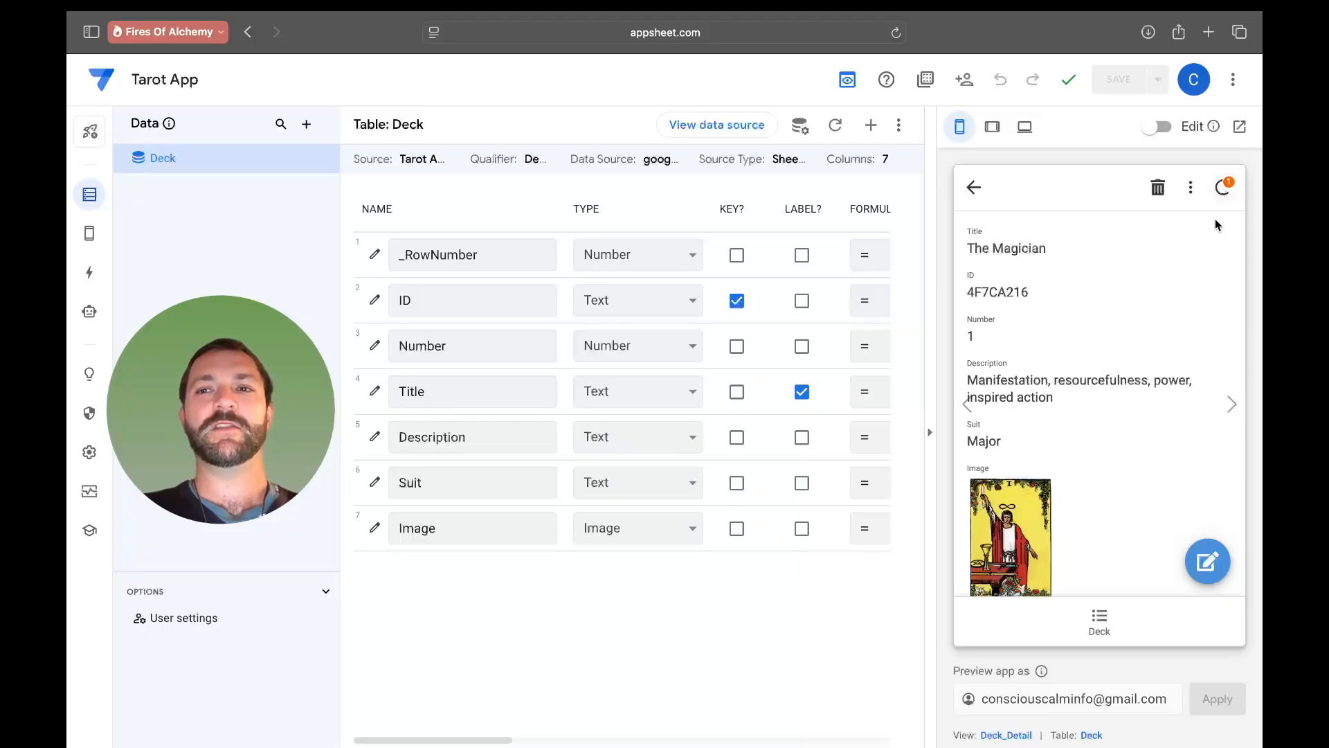
pyautogui.click(1235, 188)
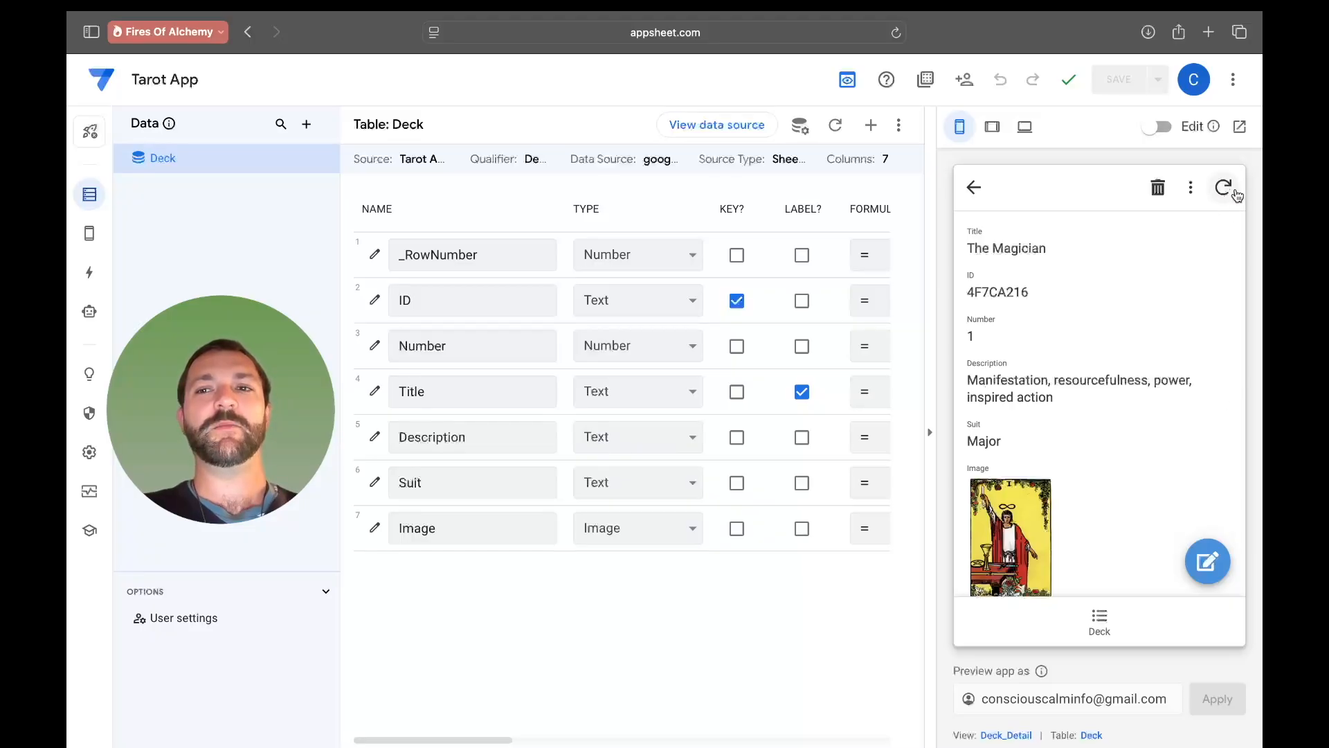
pyautogui.scroll(-2, 1128, 315)
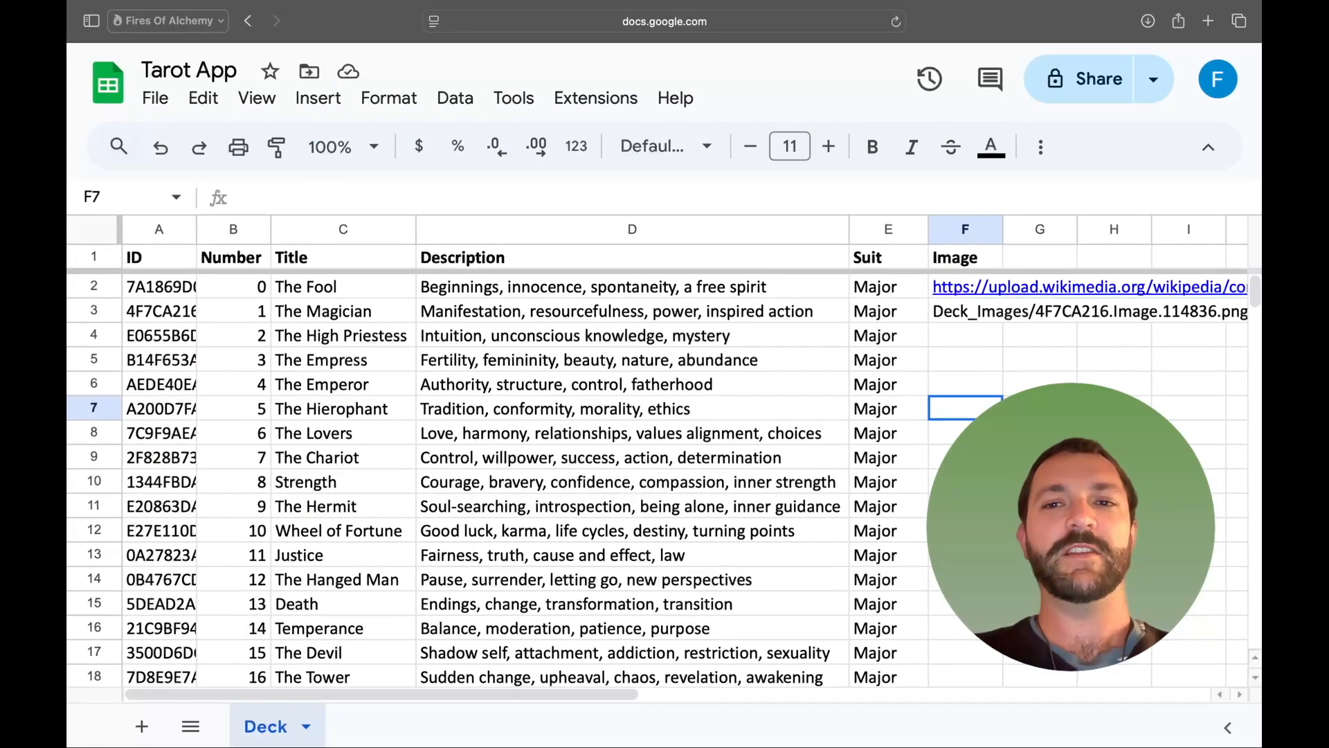
# - Examine the Deck_Images file path stored in The Magician's Image cell F3
pyautogui.click(965, 317)
pyautogui.doubleClick(455, 196)
pyautogui.click(538, 196)
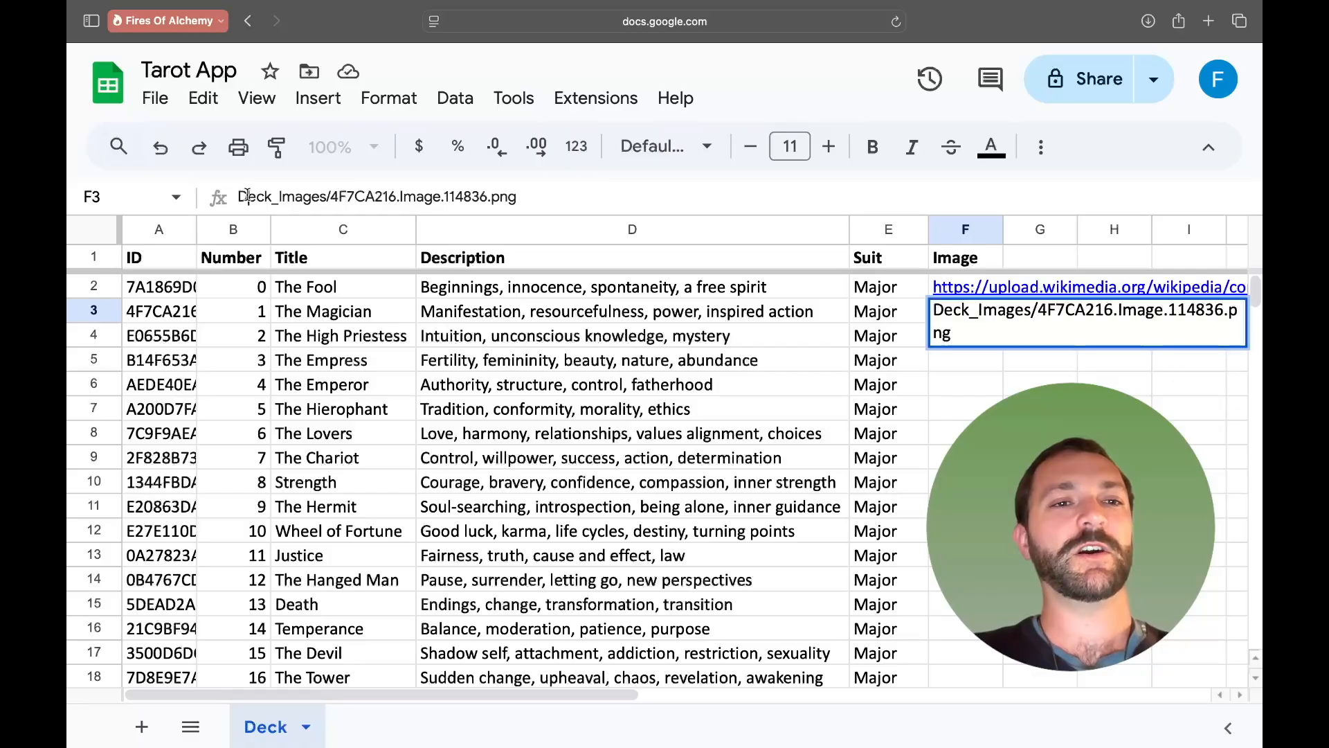
pyautogui.moveTo(238, 197); pyautogui.dragTo(324, 196)
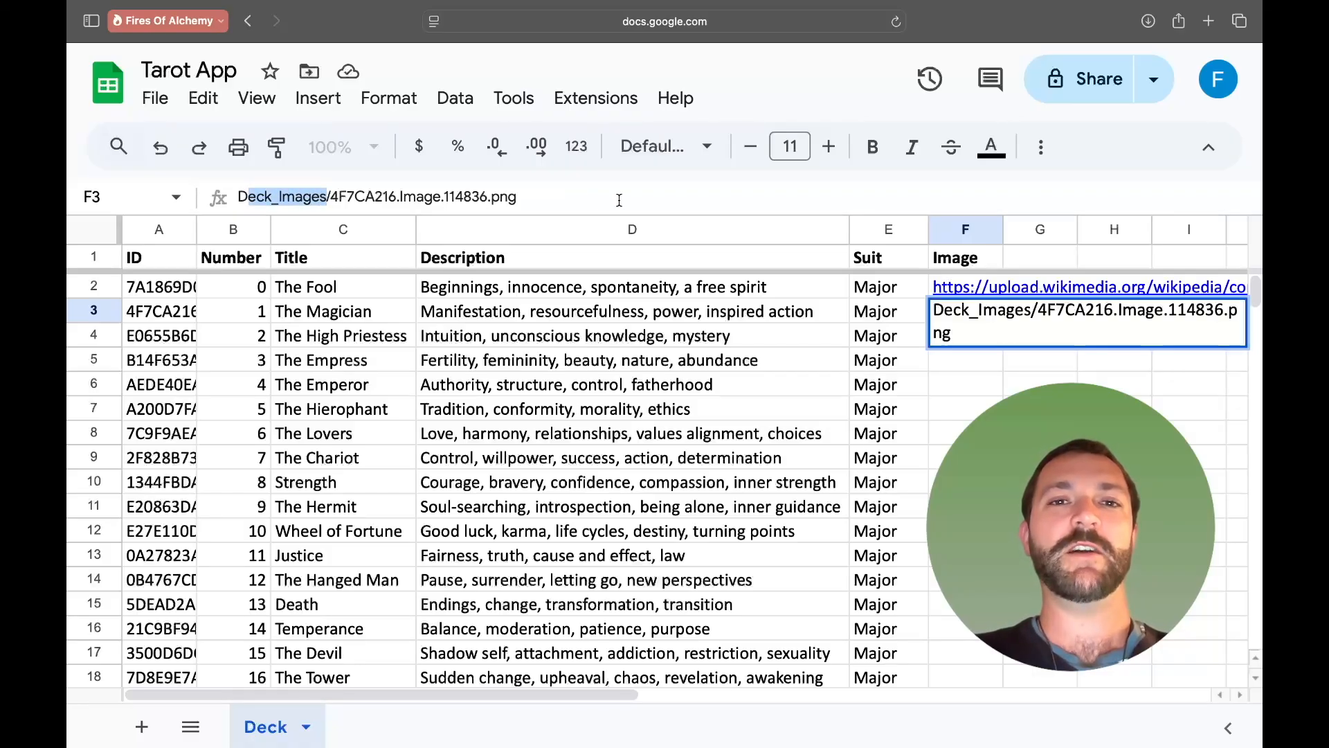
pyautogui.click(657, 202)
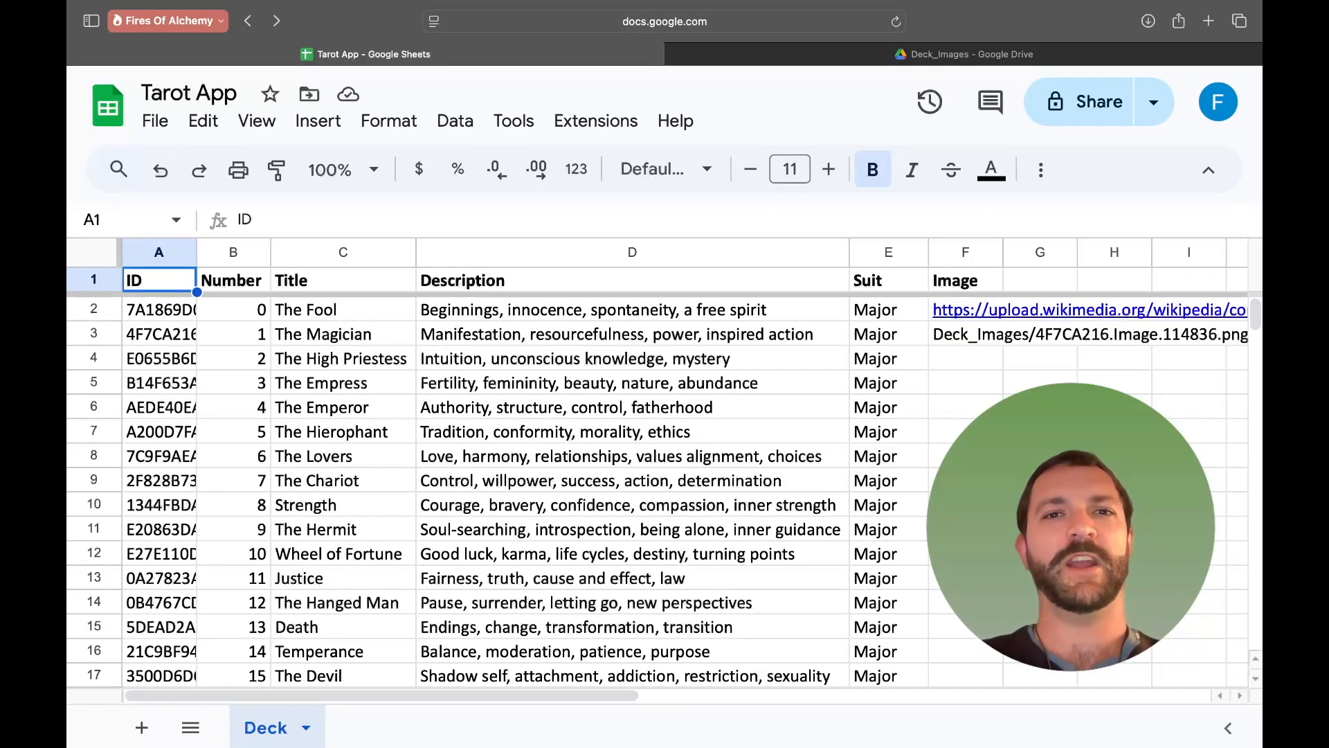
# - Compare the sheet's image path with the uploaded file in the Deck_Images folder in Google Drive
pyautogui.click(870, 57)
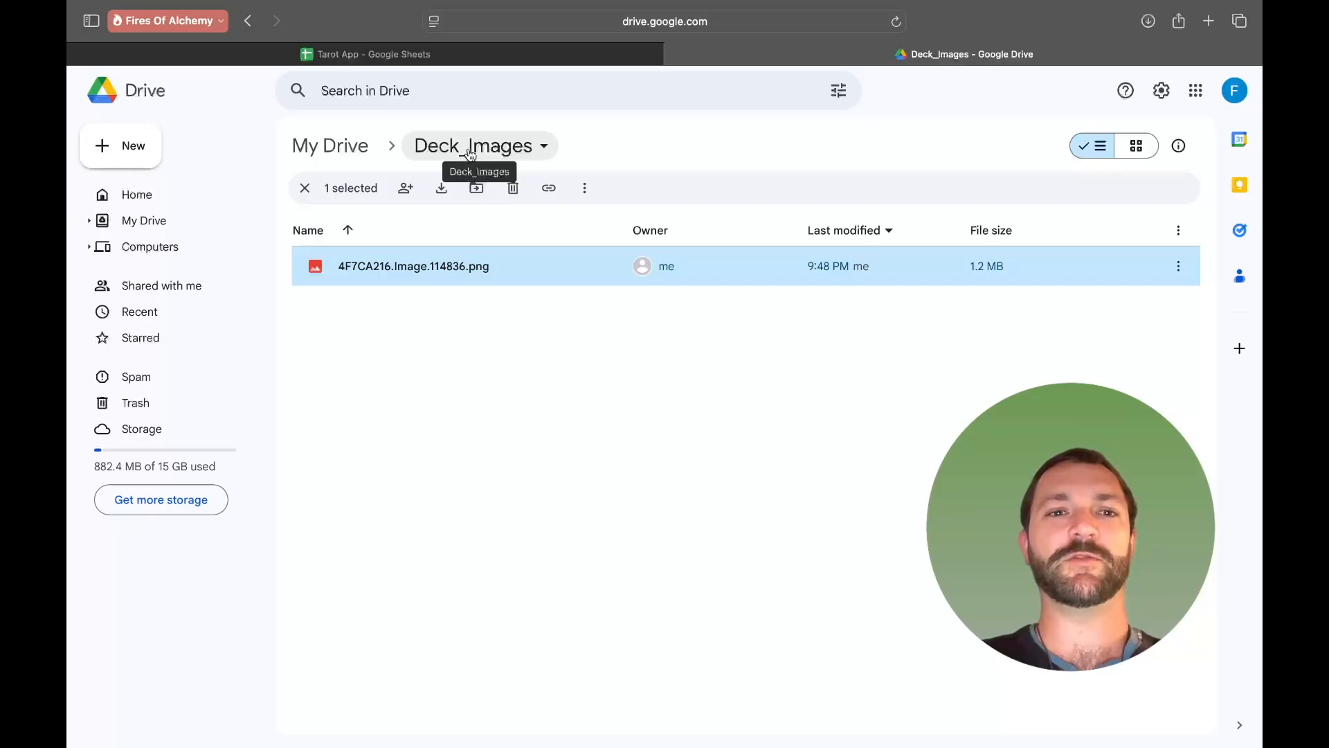
pyautogui.click(580, 56)
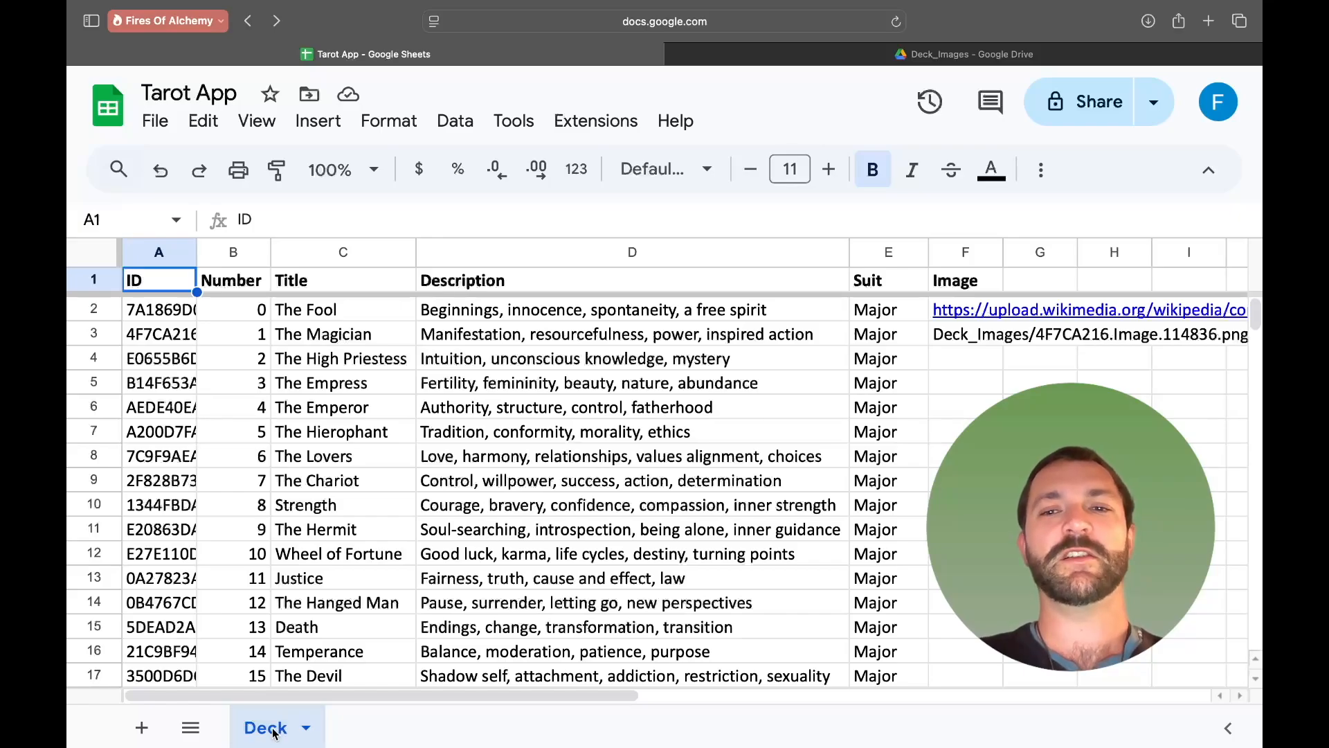
pyautogui.click(953, 341)
pyautogui.doubleClick(953, 341)
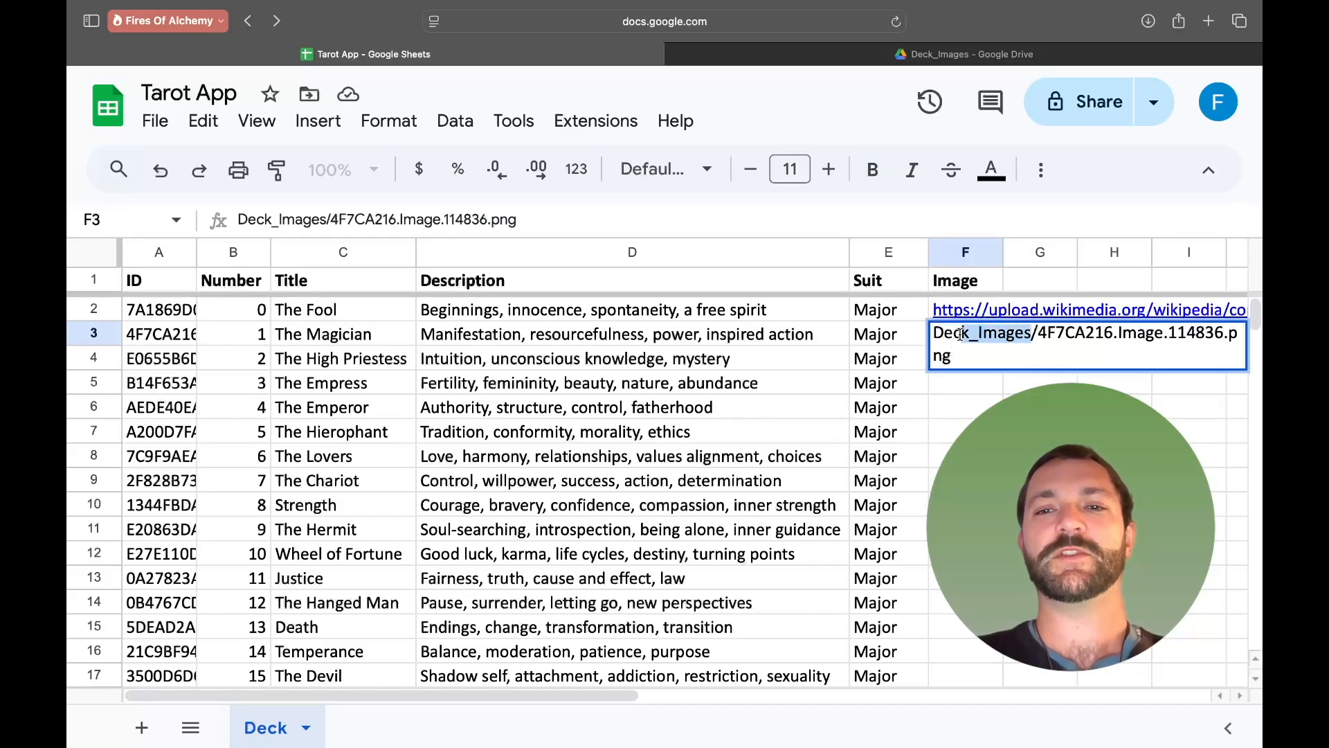
pyautogui.click(951, 430)
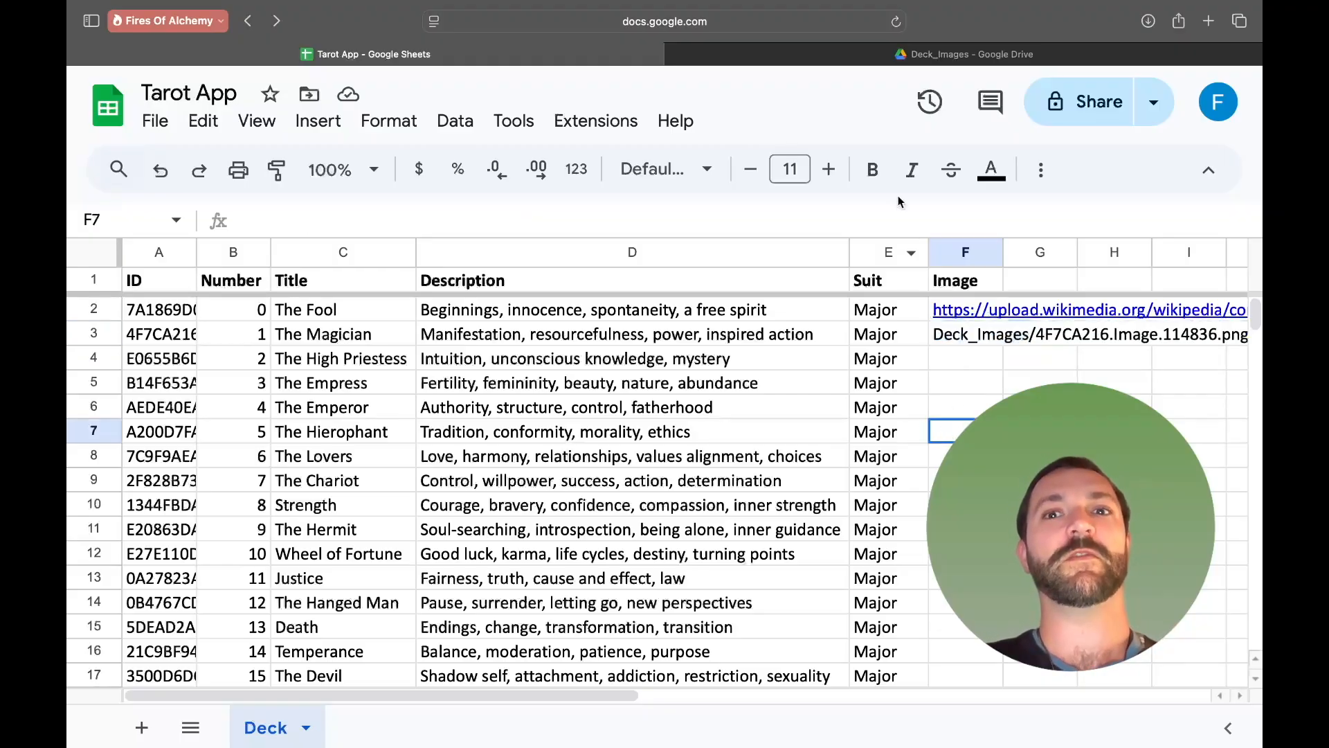
pyautogui.click(969, 54)
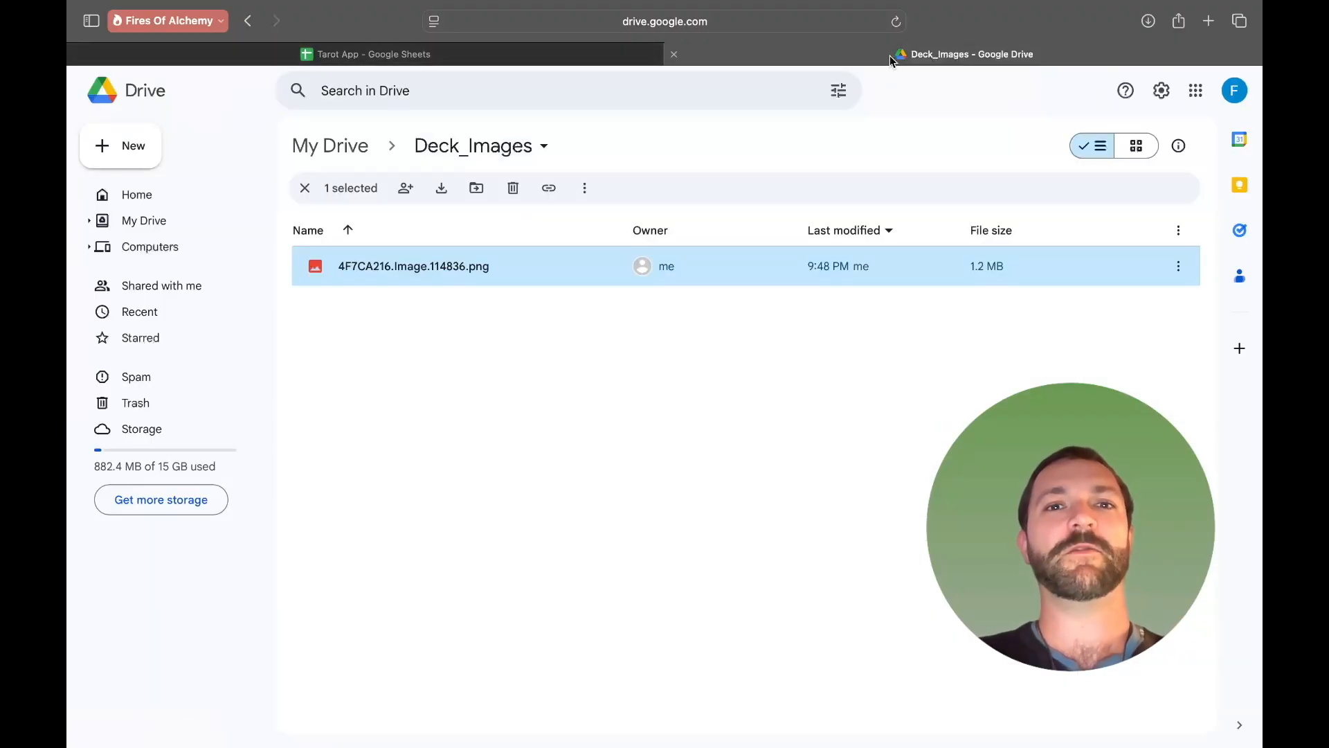
pyautogui.doubleClick(380, 275)
pyautogui.press('Escape')
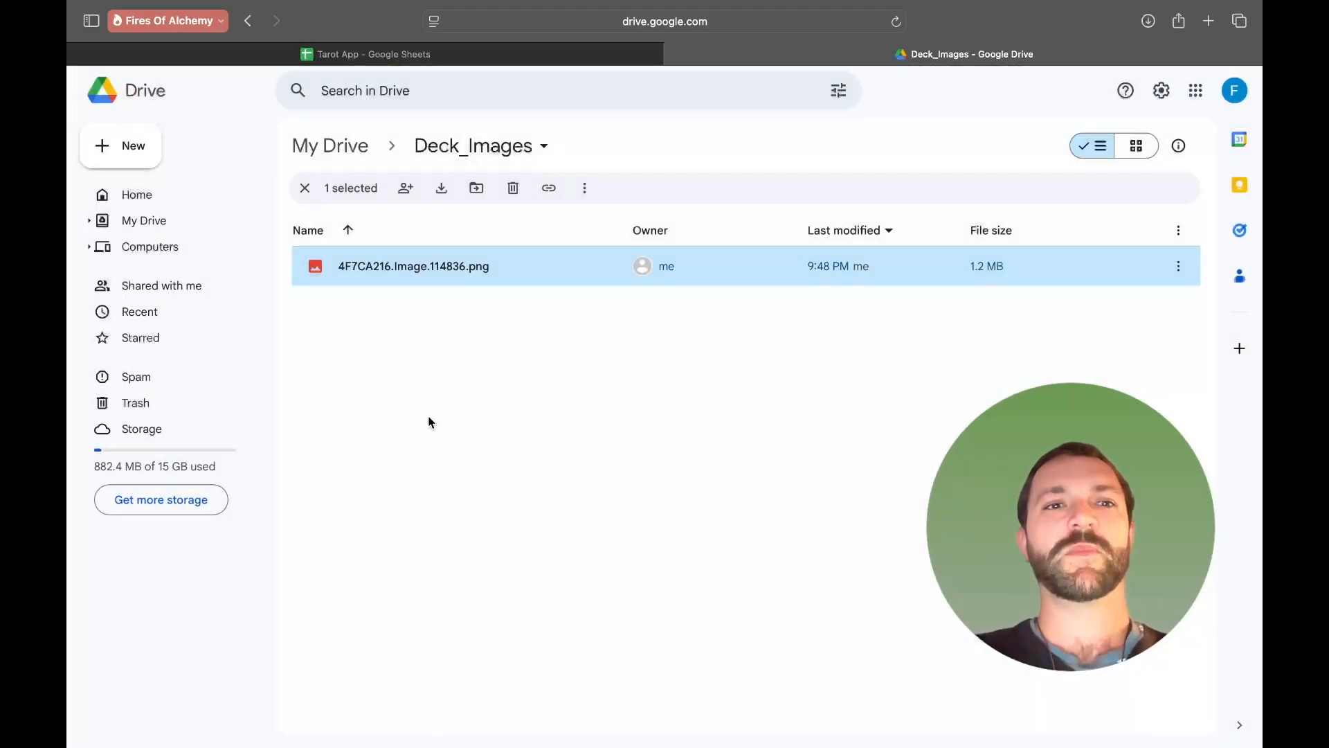
# - Compare the uploaded file's name in Deck_Images with the path stored in The Magician's Image cell F3
pyautogui.click(512, 53)
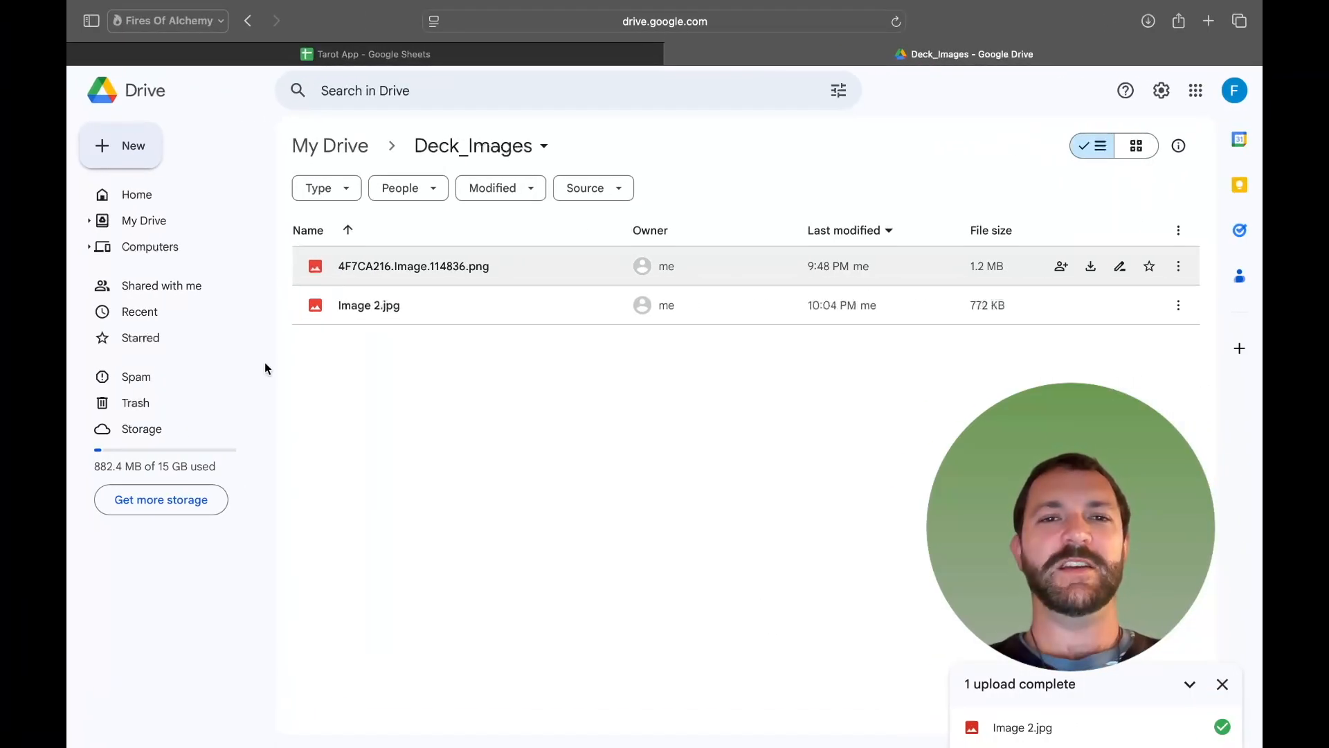
pyautogui.click(444, 257)
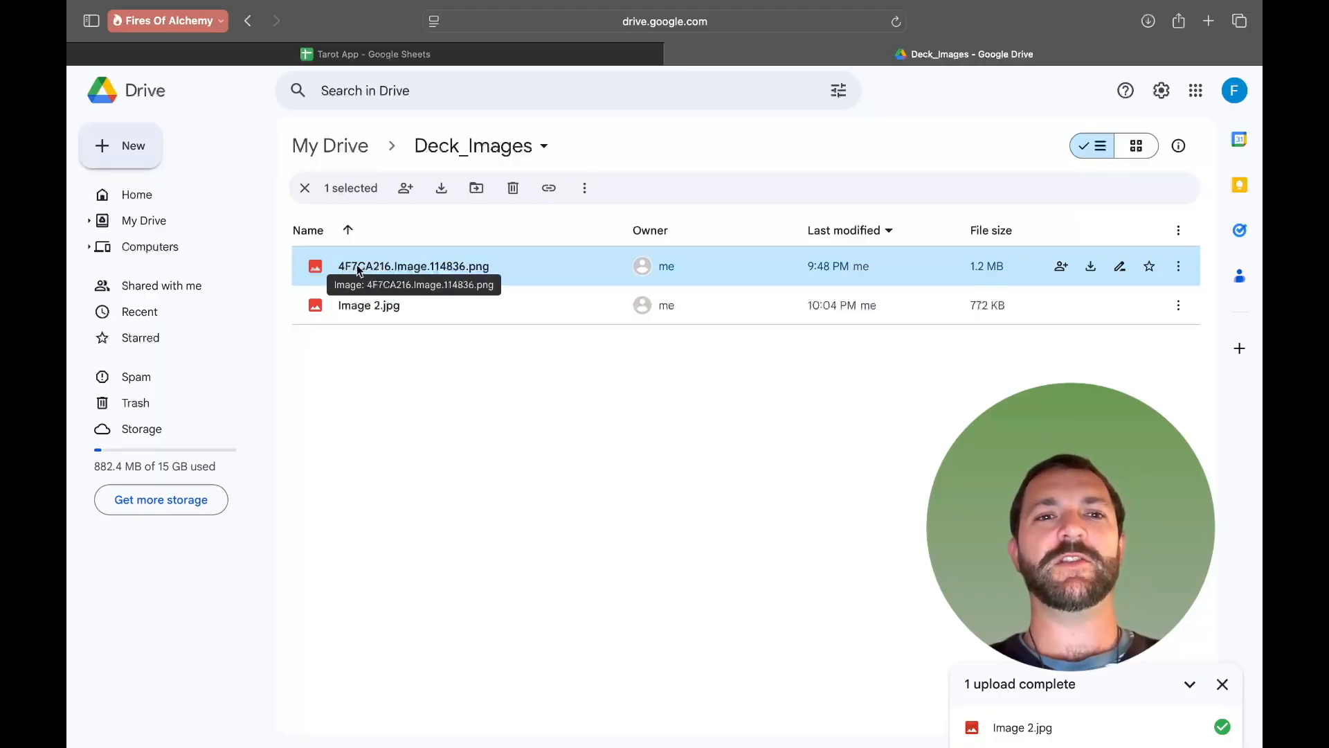
pyautogui.click(504, 55)
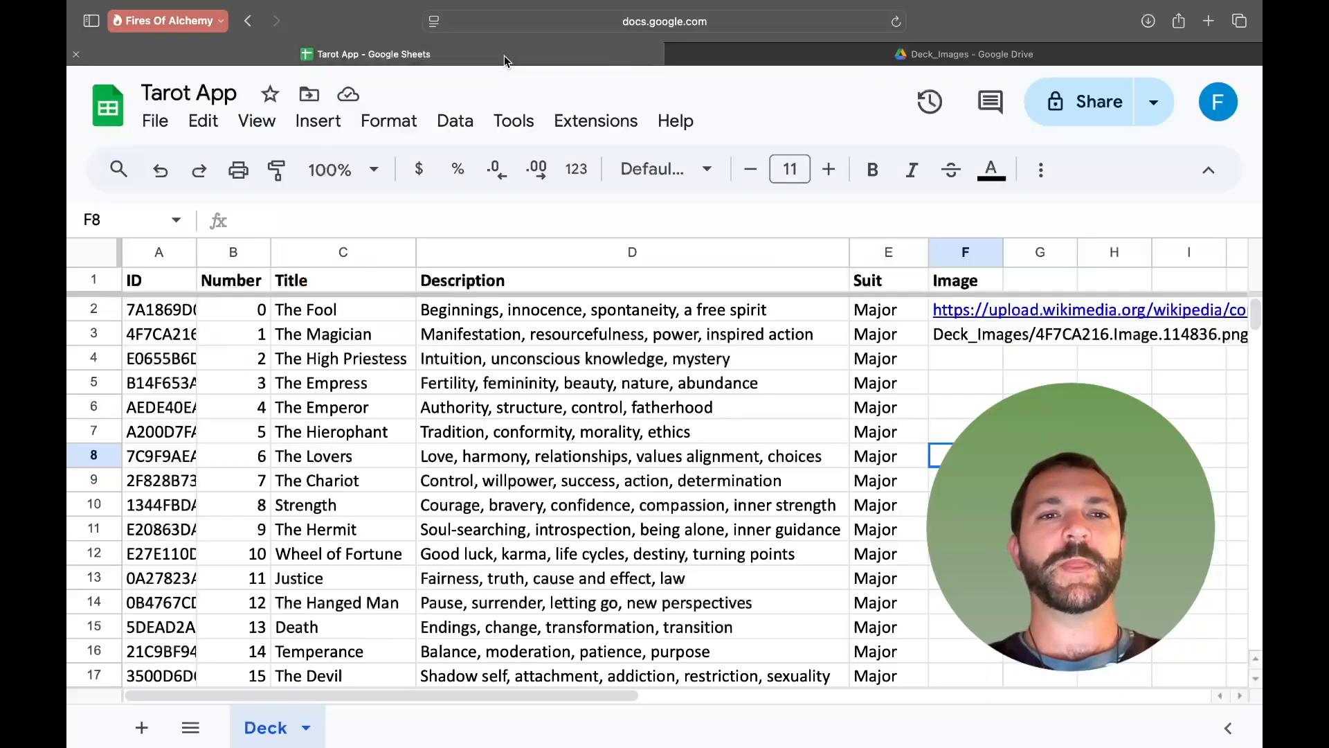
pyautogui.click(172, 338)
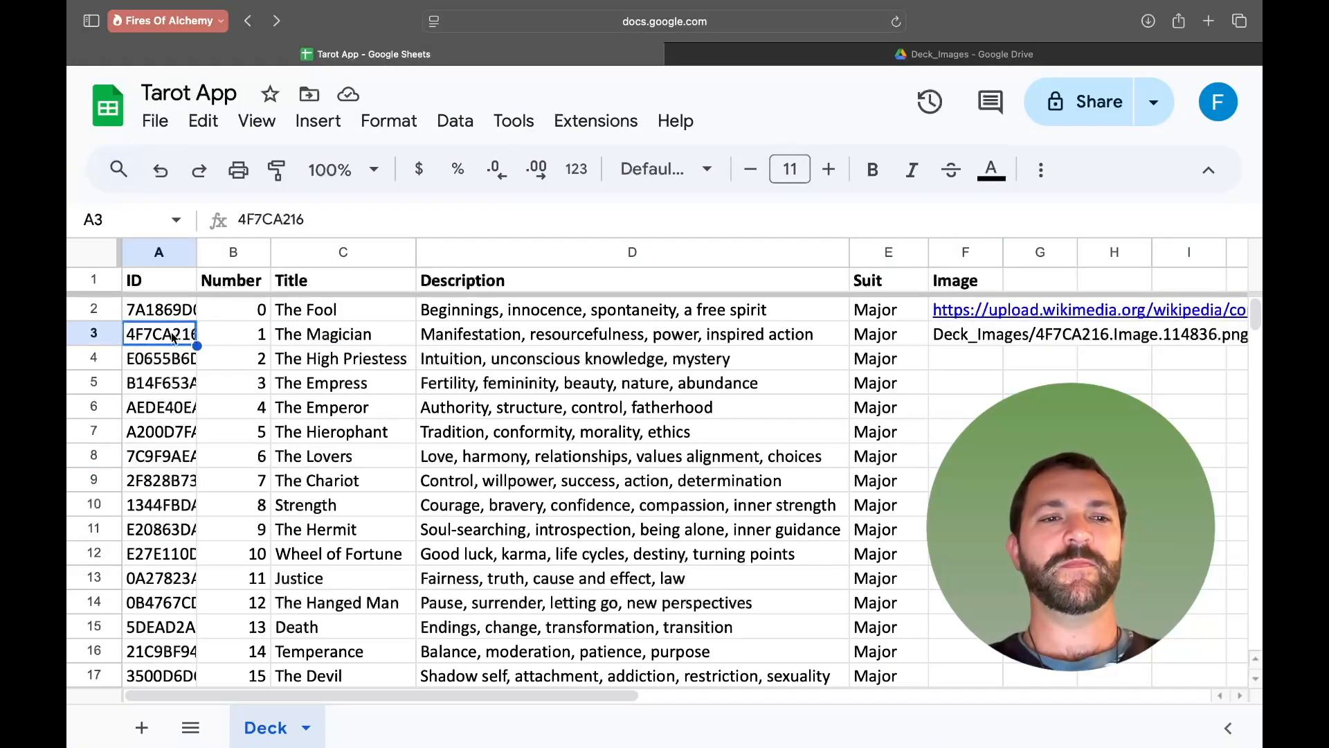
pyautogui.doubleClick(971, 344)
pyautogui.moveTo(327, 219); pyautogui.dragTo(308, 219)
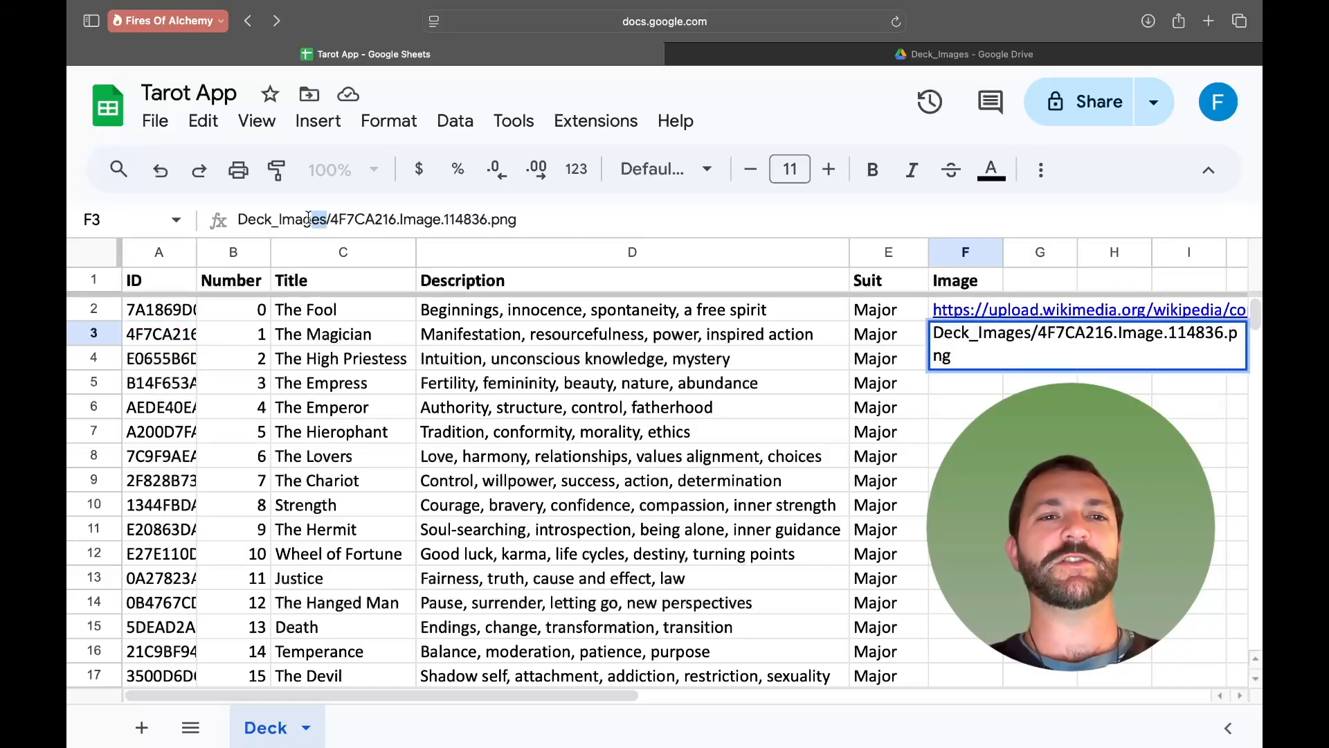
# - Open a preview of Image 2.jpg in the Deck_Images folder to check which card it shows
pyautogui.click(713, 54)
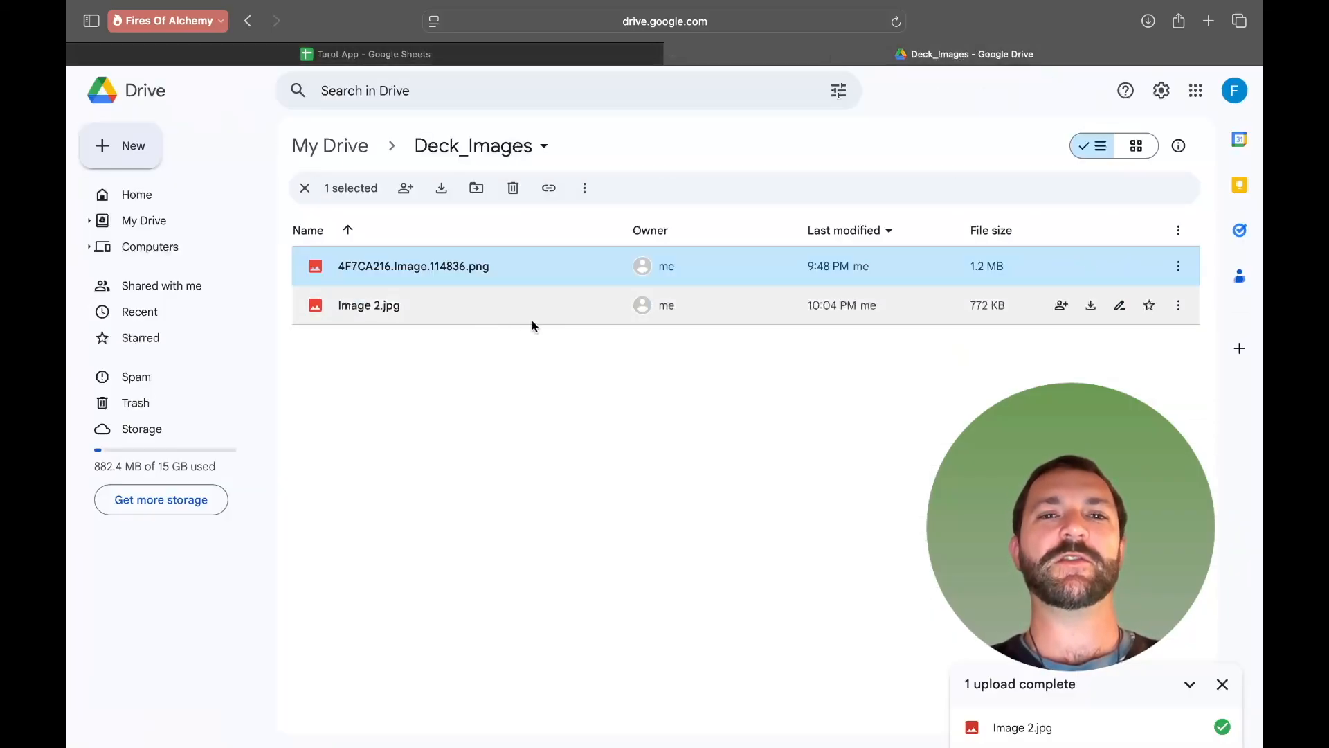
pyautogui.click(511, 363)
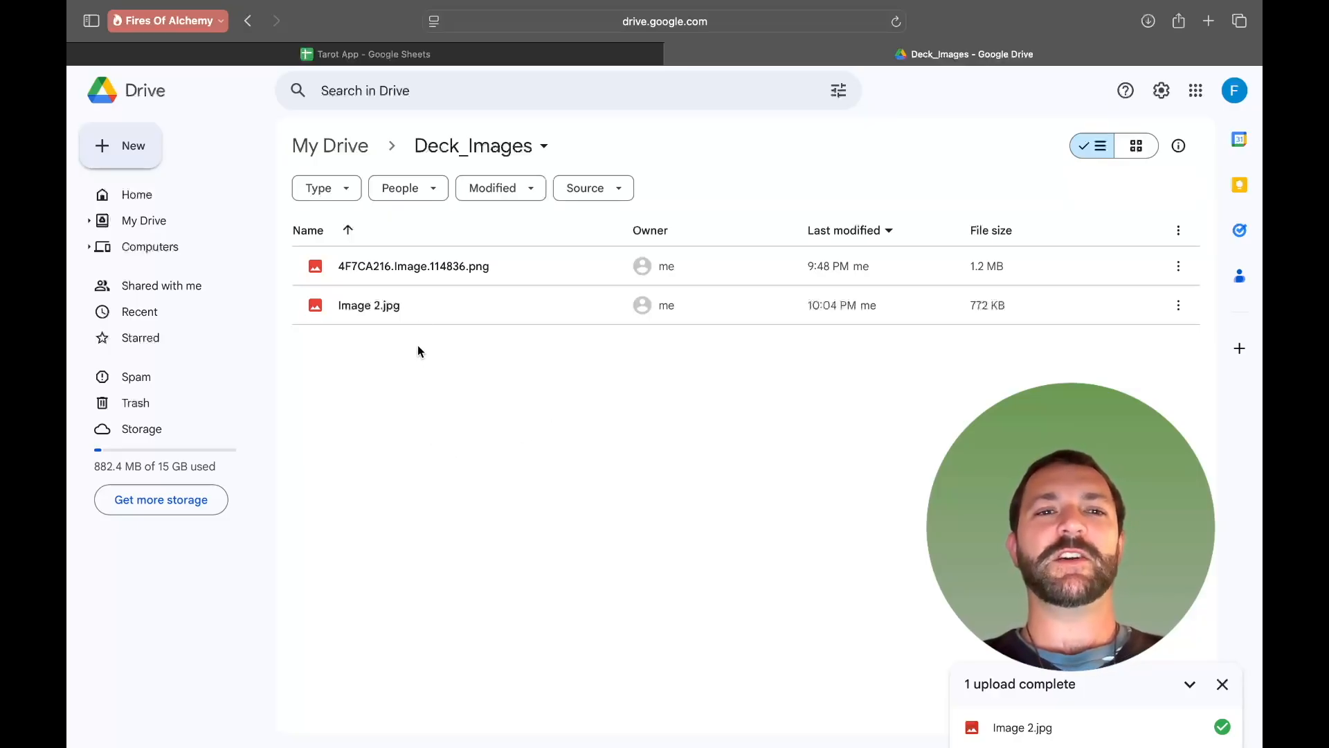
pyautogui.click(420, 305)
pyautogui.click(420, 305)
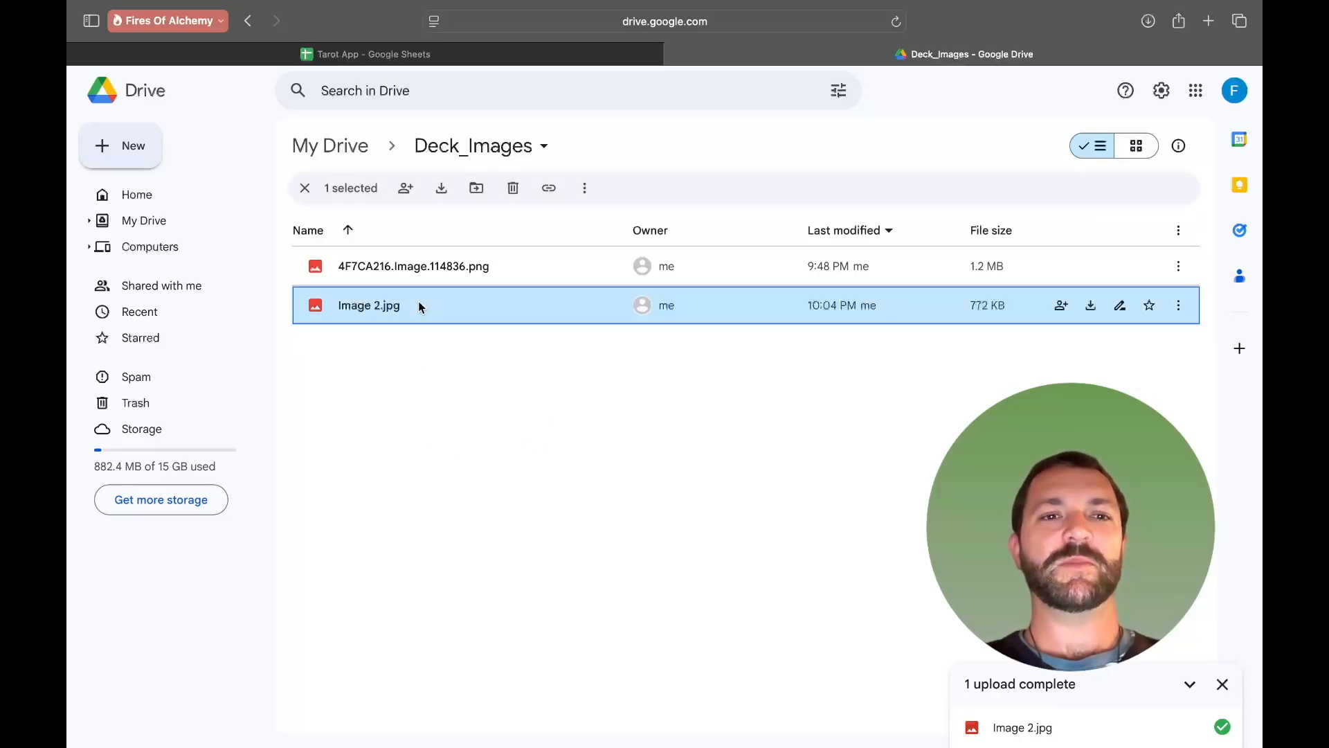
pyautogui.doubleClick(443, 306)
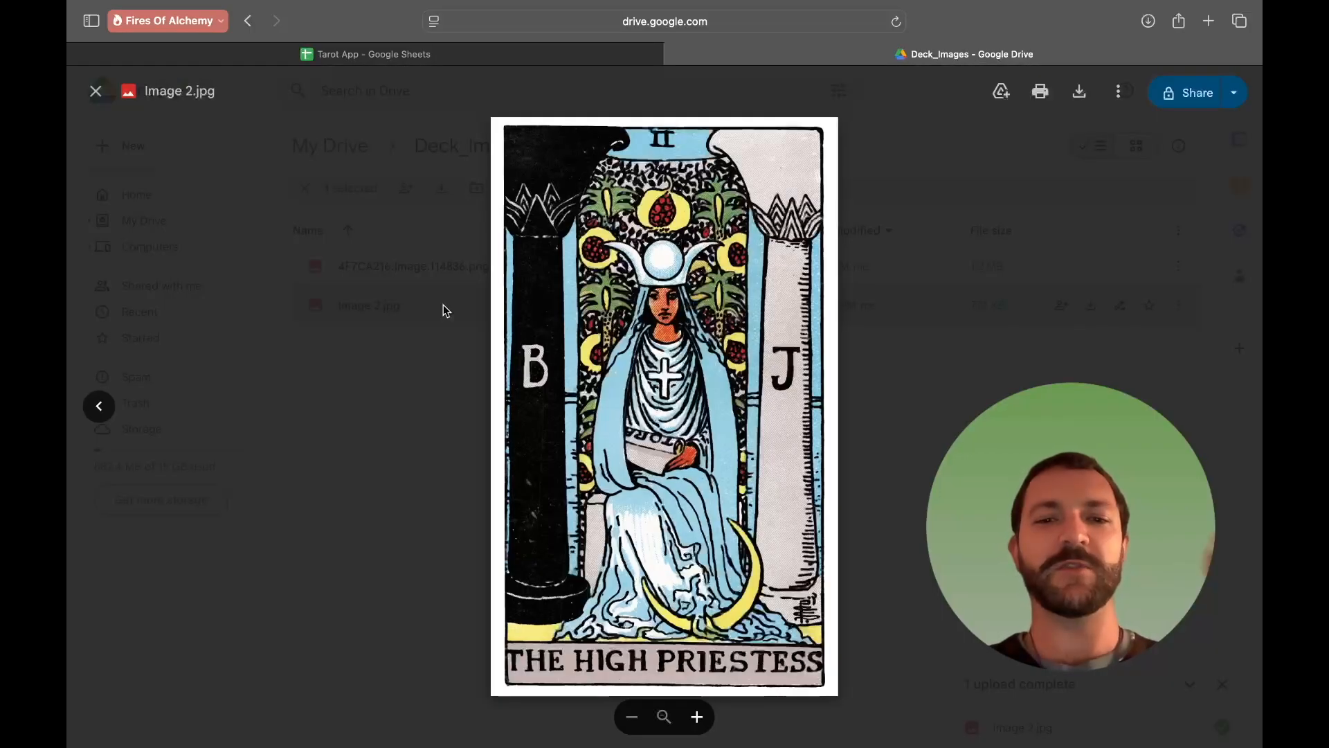
pyautogui.click(335, 471)
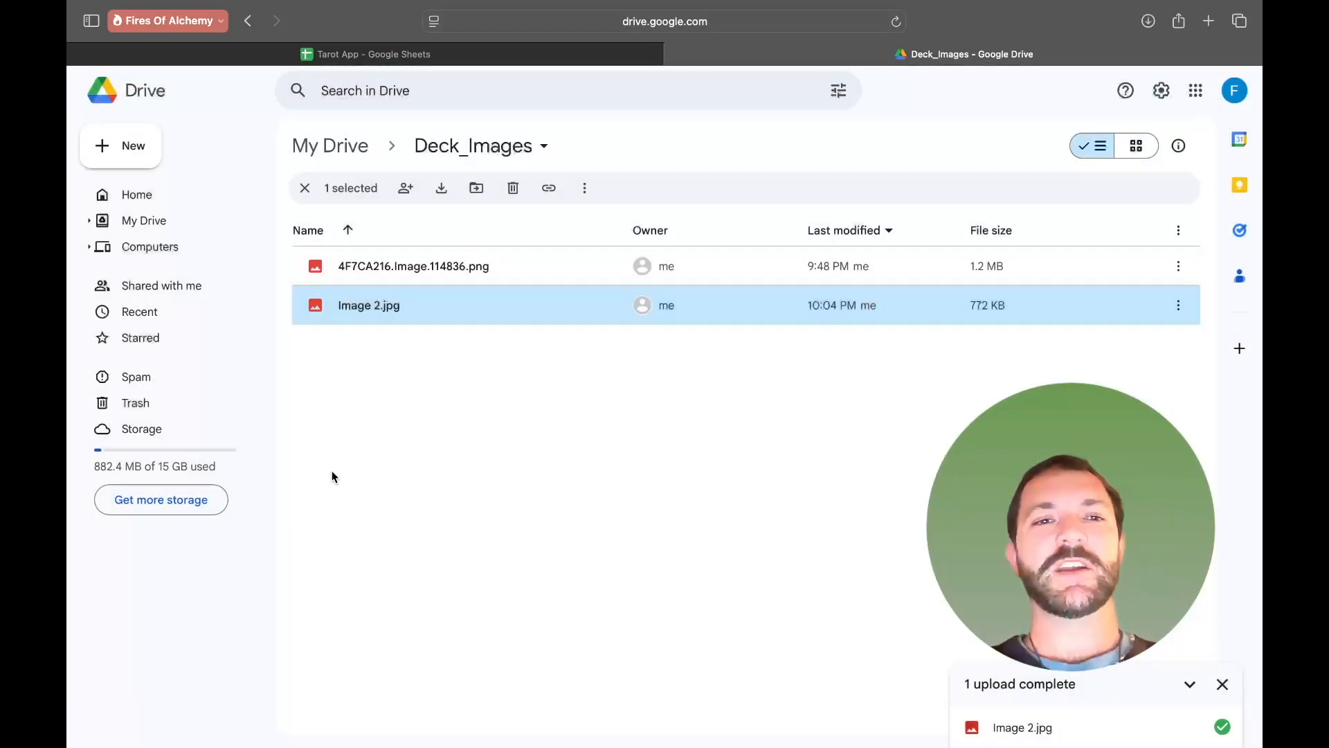
pyautogui.click(417, 353)
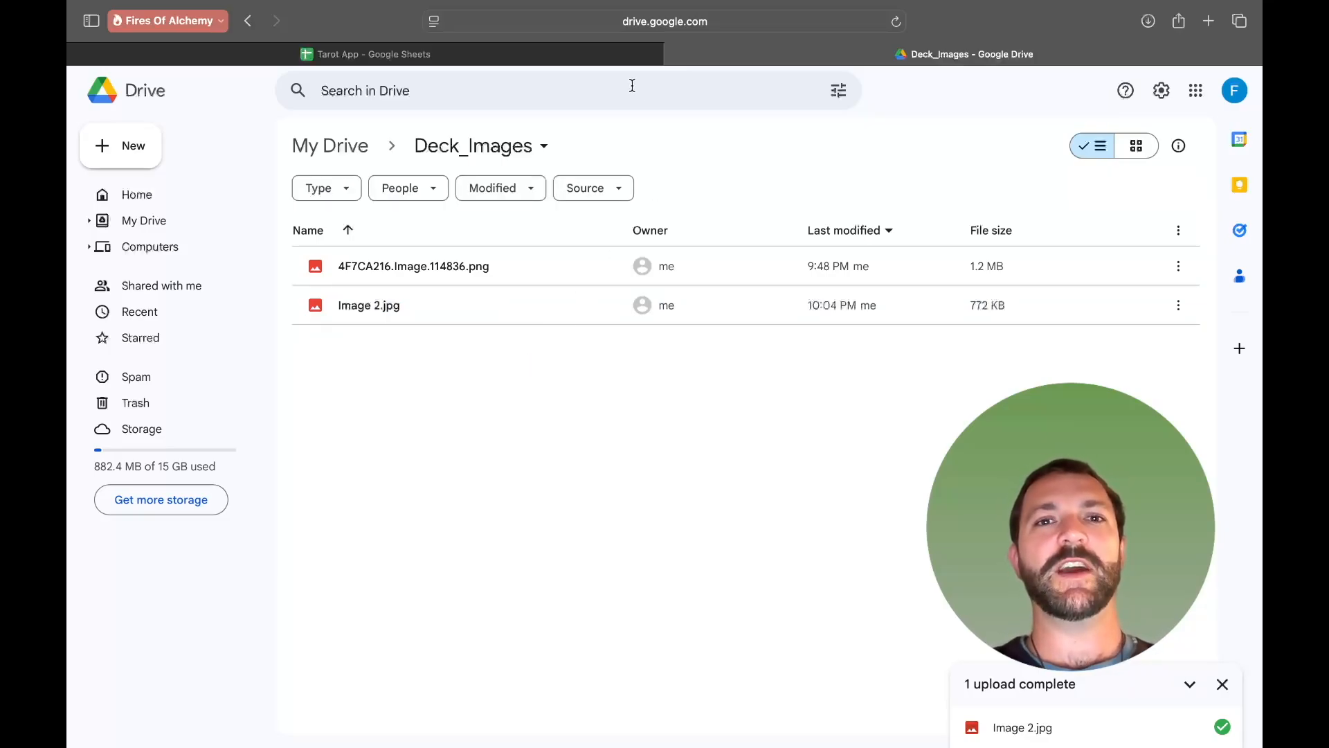
# - Copy the file name of Image 2.jpg from its rename dialog without renaming it
pyautogui.click(367, 310)
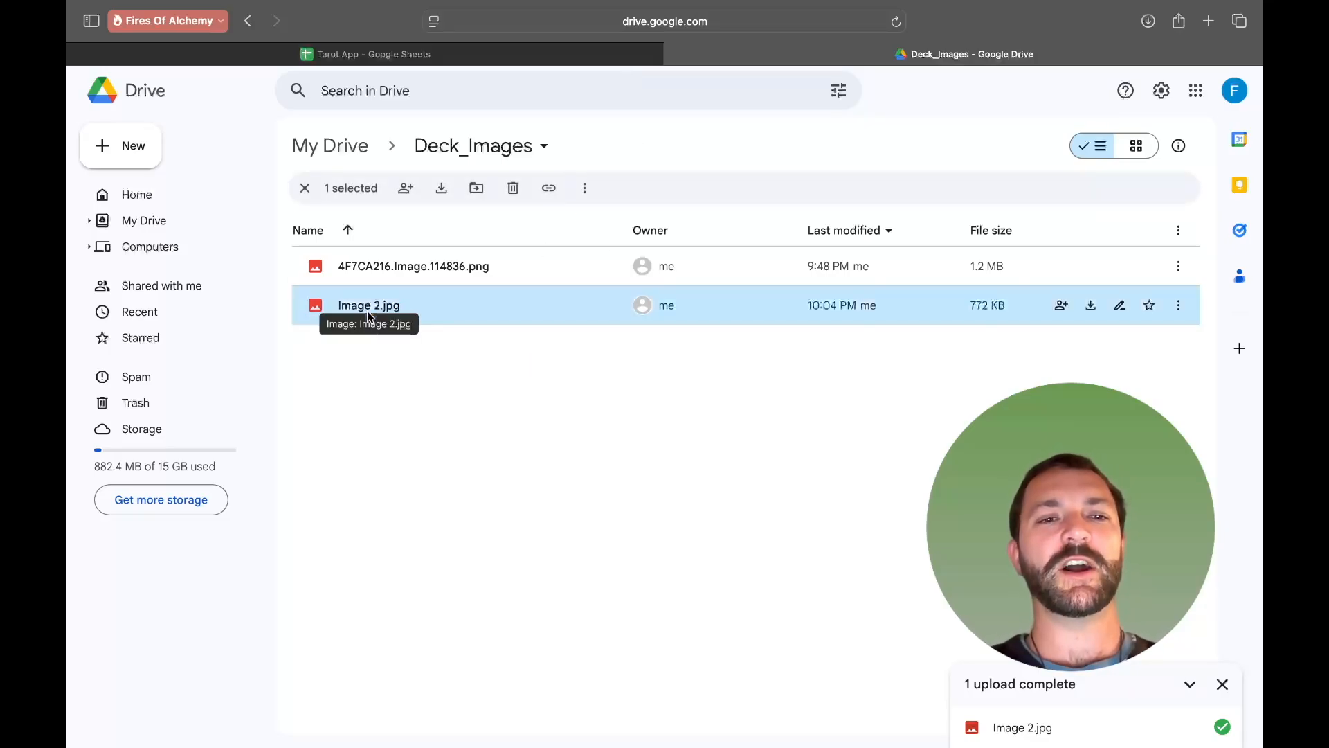
pyautogui.rightClick(367, 310)
pyautogui.click(484, 397)
pyautogui.click(601, 398)
pyautogui.tripleClick(601, 398)
pyautogui.press('super+c')
pyautogui.click(702, 454)
# - Paste the file name Image 2.jpg into The High Priestess's Image cell F4
pyautogui.click(551, 53)
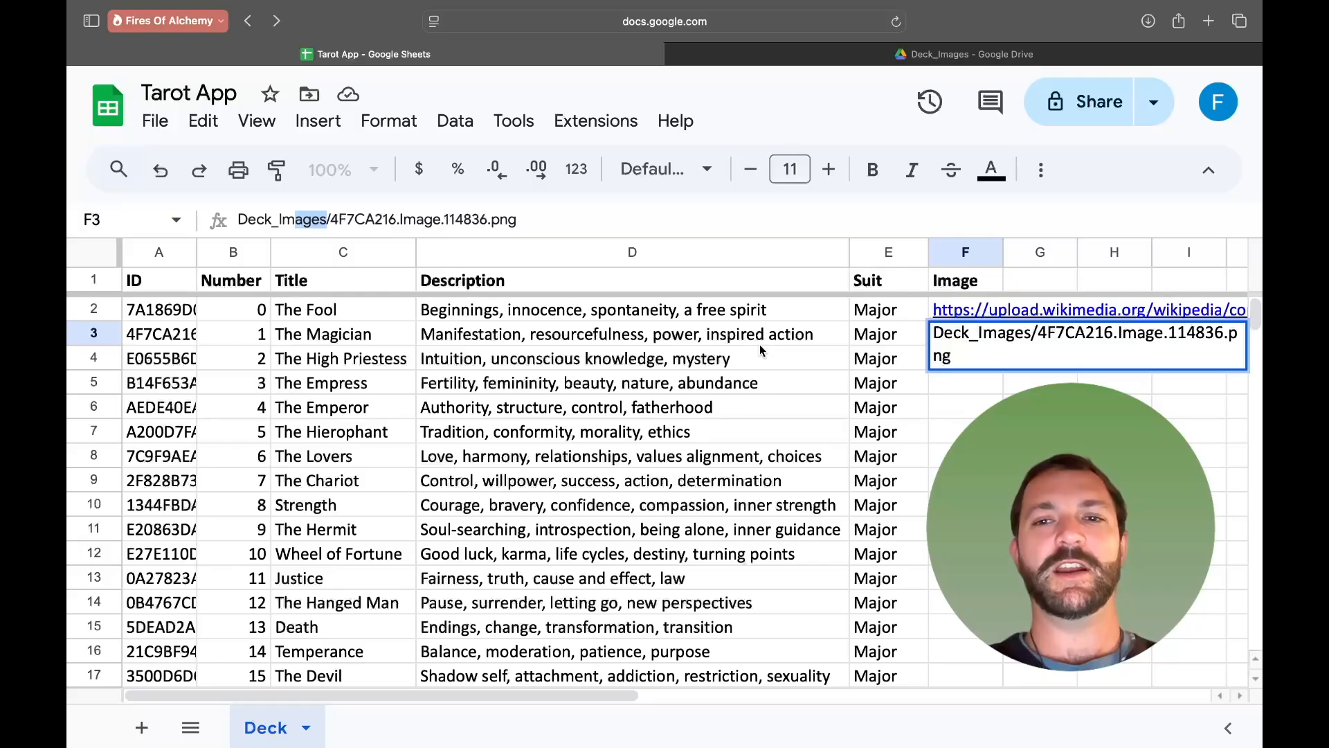
pyautogui.click(918, 414)
pyautogui.click(964, 357)
pyautogui.press('super+v')
# - Prefix The High Priestess's Image entry with the folder path so it reads Deck_Images/Image 2.jpg
pyautogui.click(966, 431)
pyautogui.click(1020, 336)
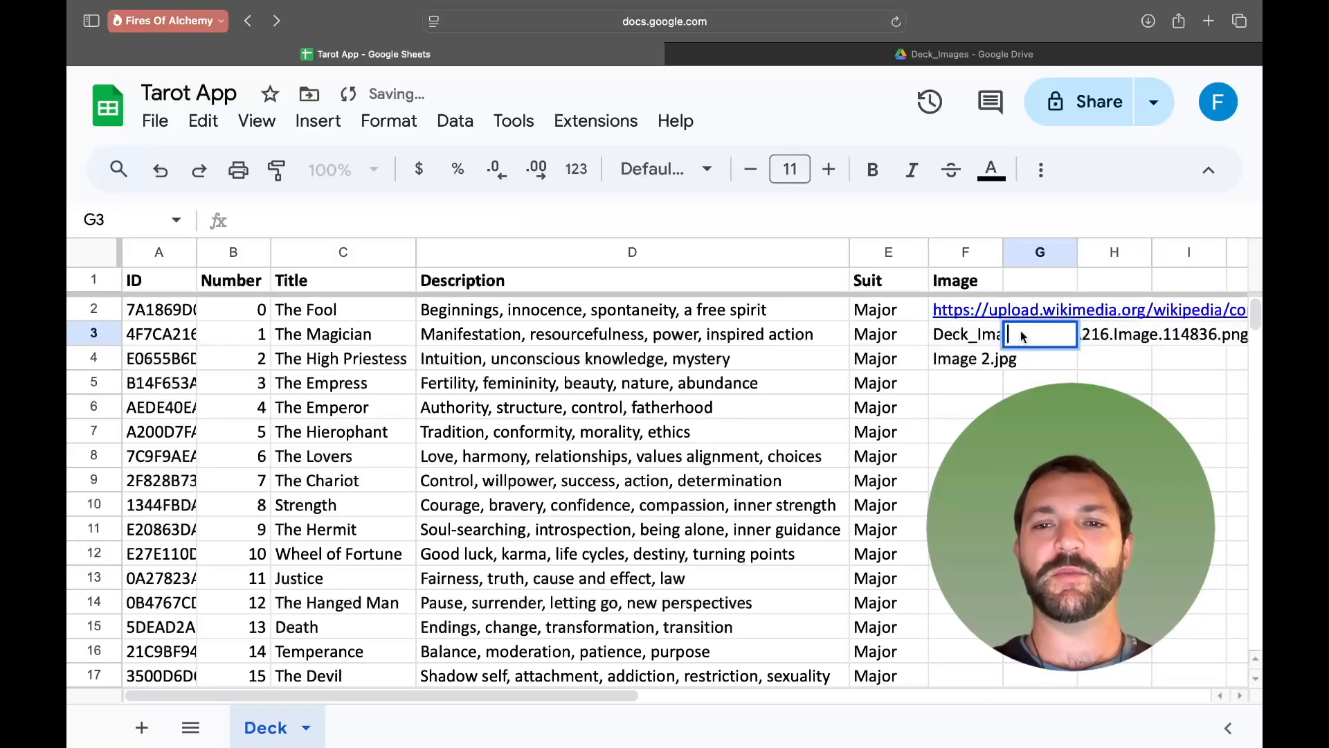
pyautogui.click(989, 337)
pyautogui.doubleClick(1004, 341)
pyautogui.moveTo(1038, 334); pyautogui.dragTo(928, 329)
pyautogui.click(962, 407)
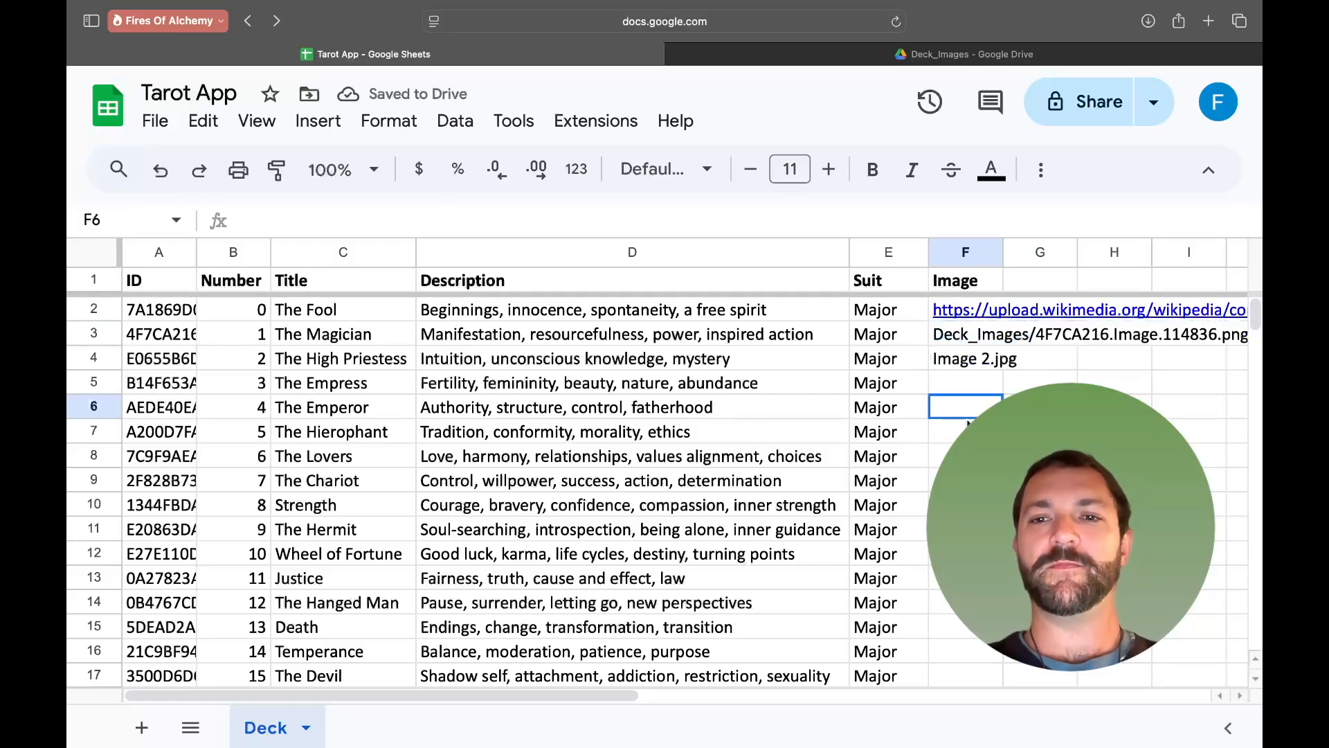
pyautogui.click(951, 365)
pyautogui.doubleClick(948, 363)
pyautogui.write('Deck_Images/')
pyautogui.click(1009, 405)
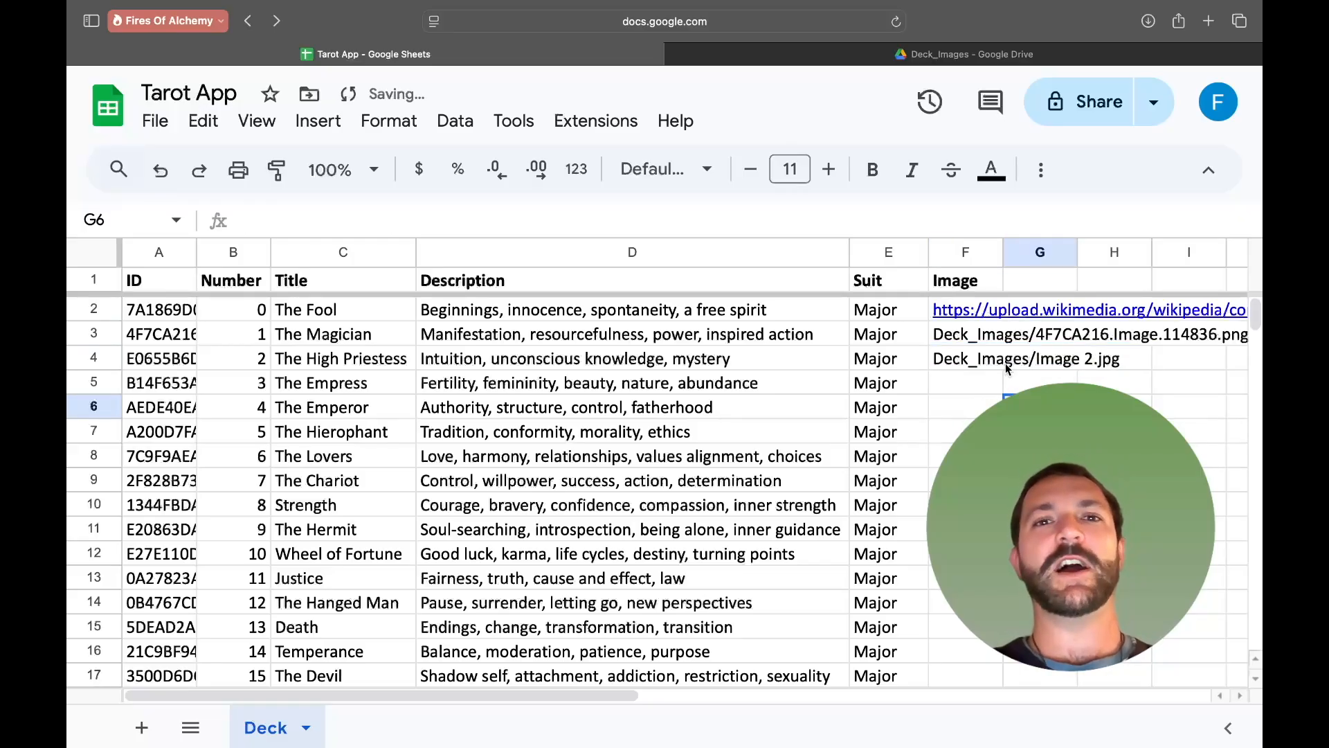
# - Sync the app preview and open The High Priestess record to view its card image
pyautogui.click(969, 54)
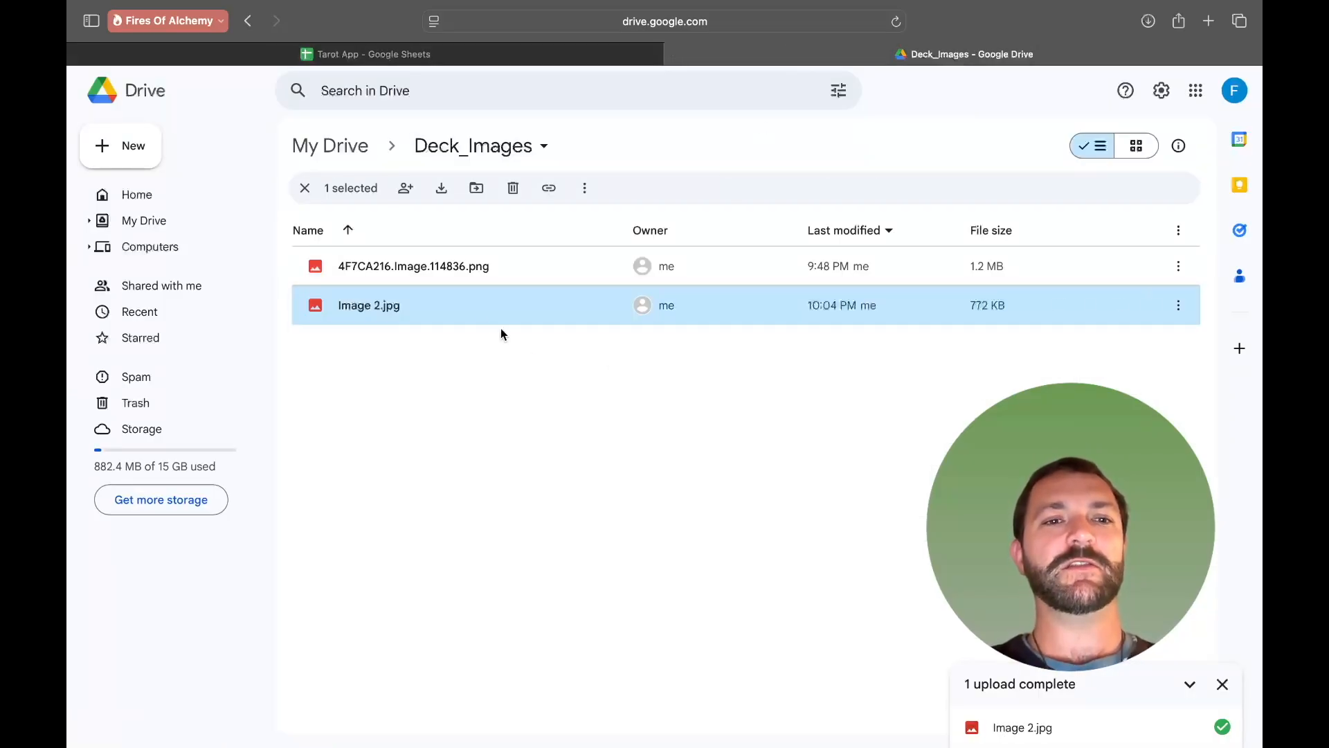
pyautogui.click(502, 56)
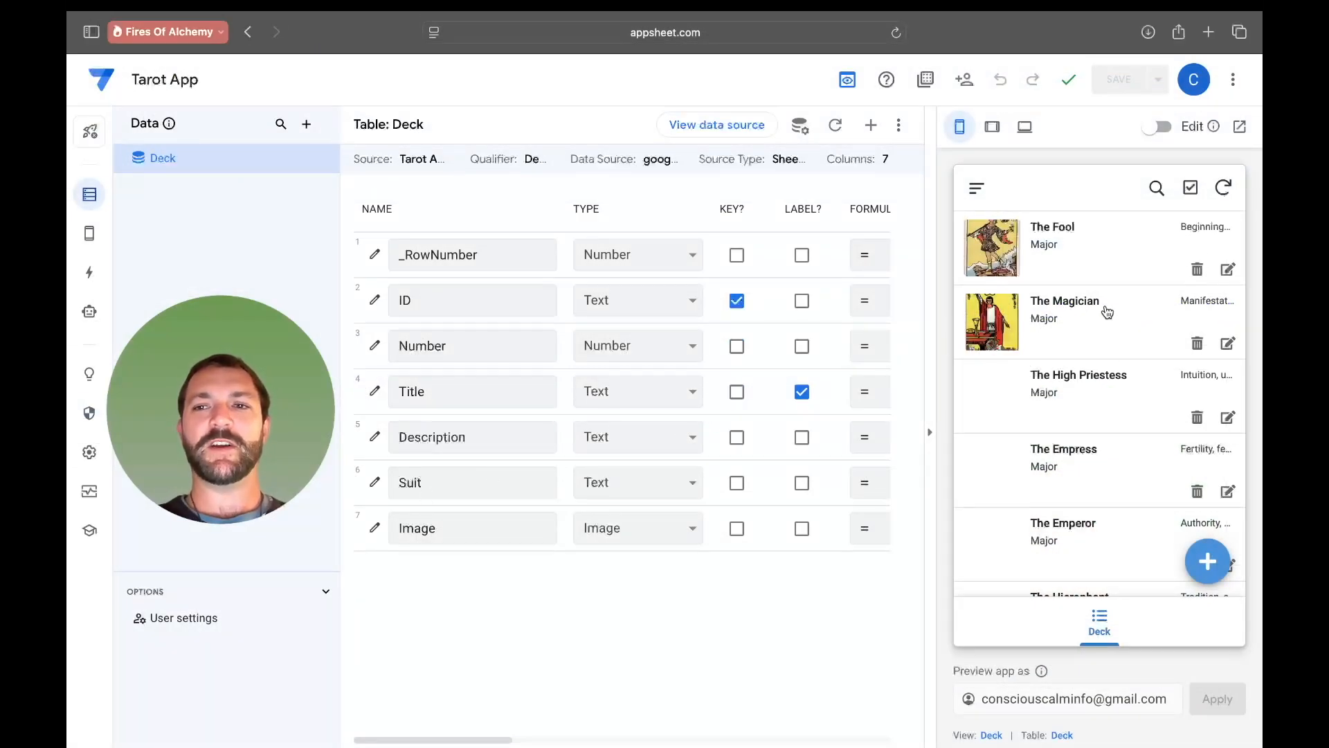
pyautogui.click(1223, 192)
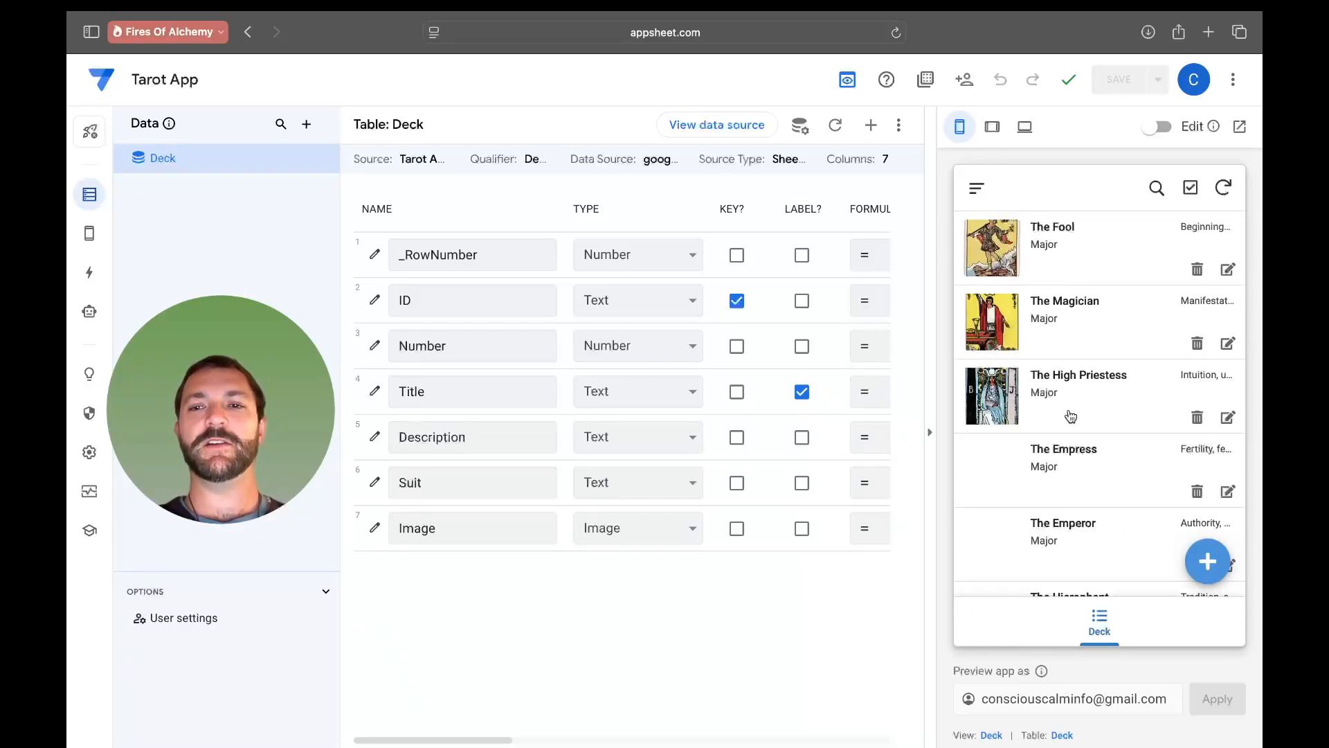
pyautogui.click(1070, 410)
pyautogui.scroll(-1, 1030, 503)
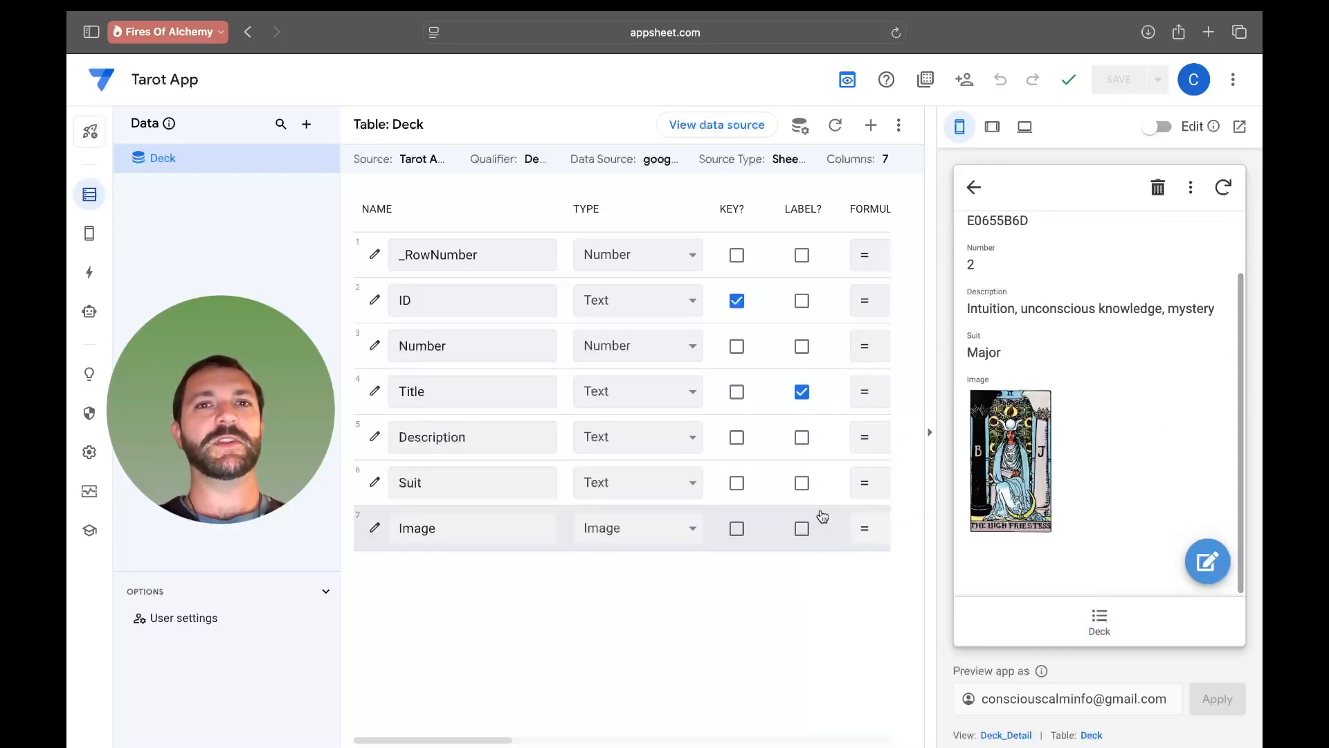
# - Review the numbered Image files uploaded to the Deck_Images folder in Drive
pyautogui.hotkey('ctrl', 'Right')
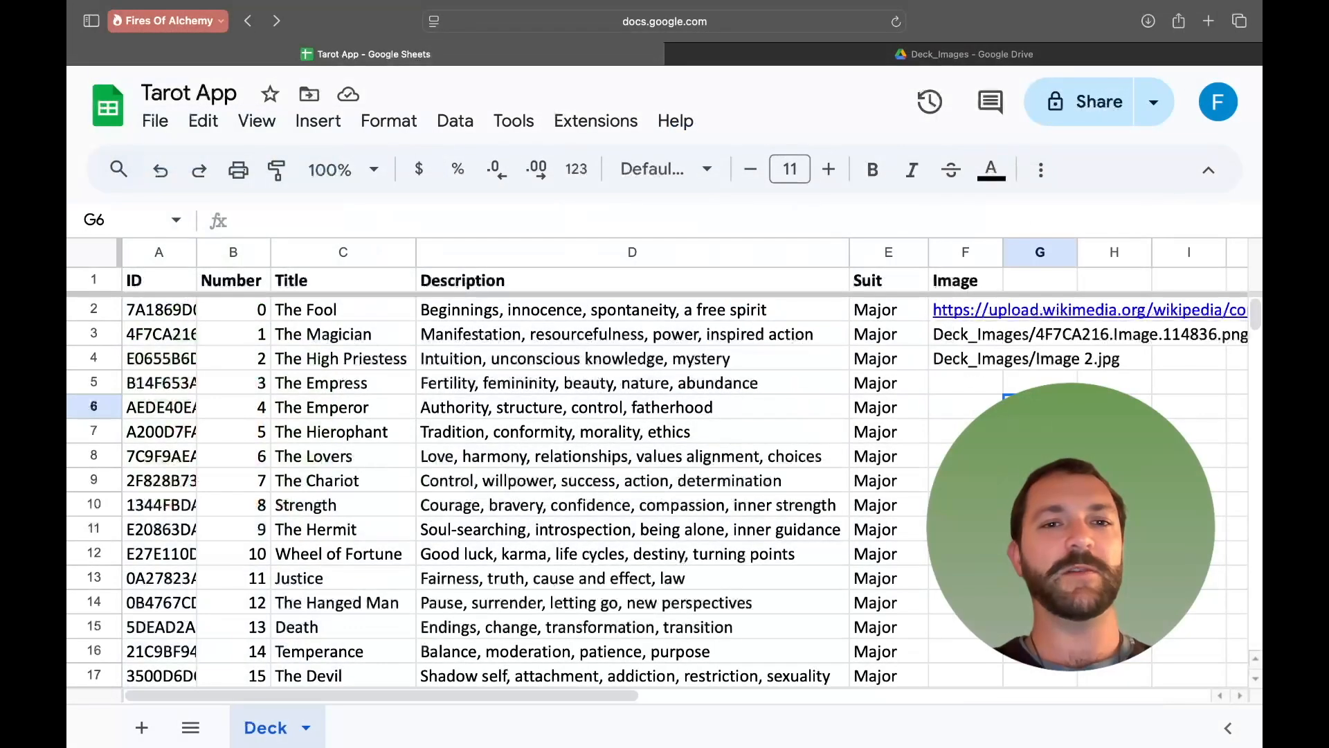
pyautogui.click(835, 50)
pyautogui.click(425, 408)
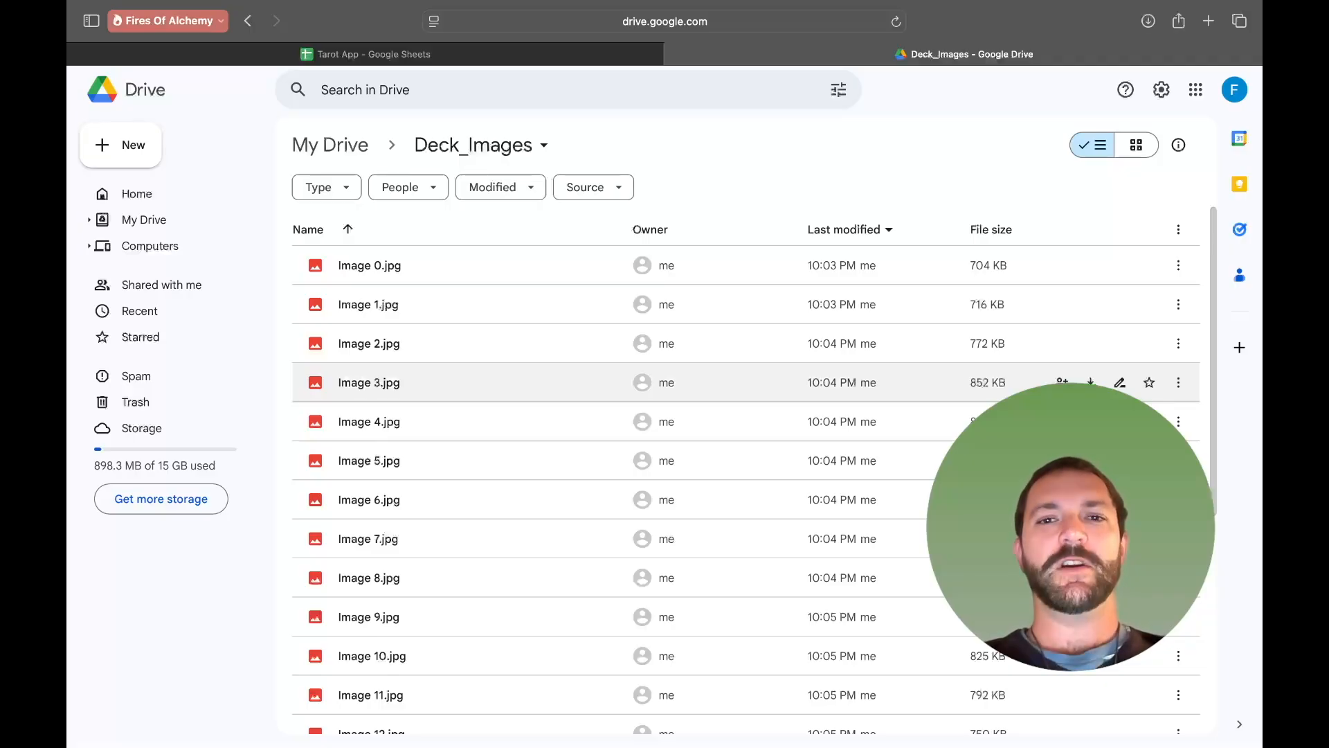
# - Copy The High Priestess's image path into The Fool's Image cell and change it to Deck_Images/Image 0.jpg
pyautogui.click(596, 54)
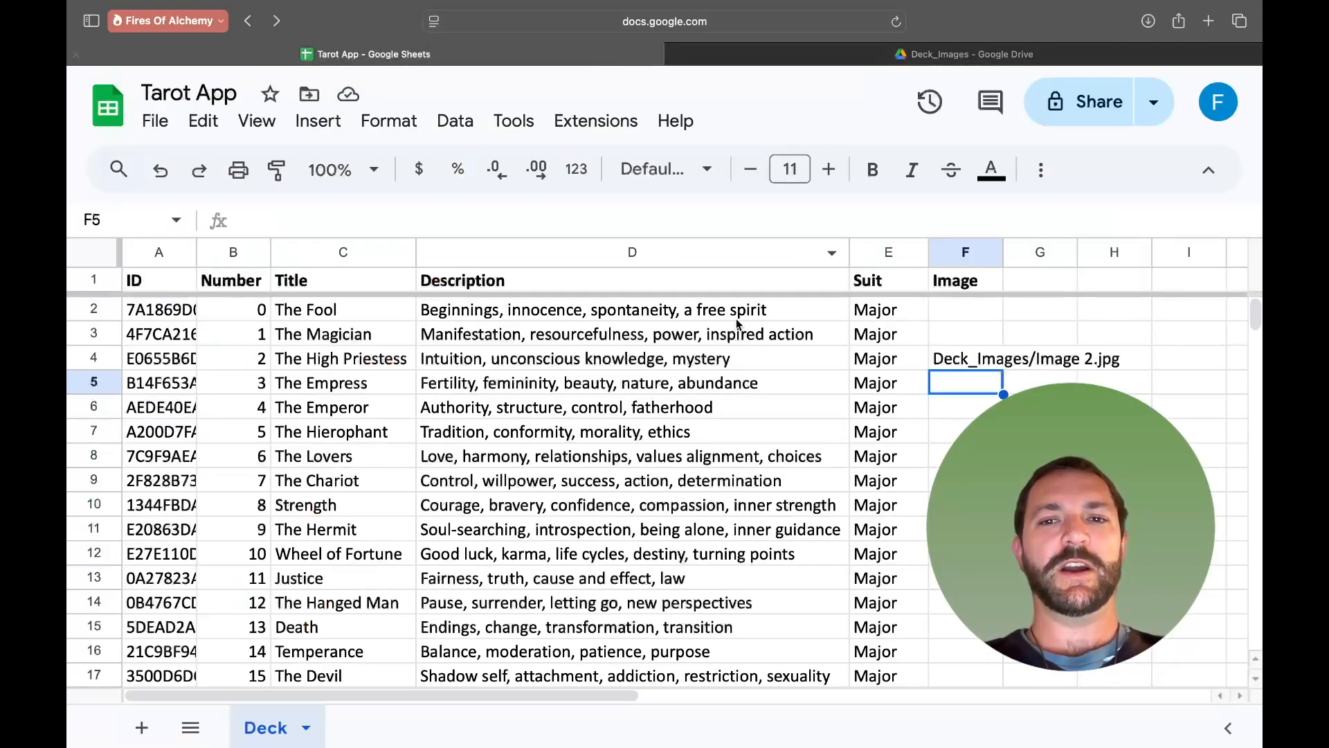
pyautogui.click(960, 365)
pyautogui.click(970, 309)
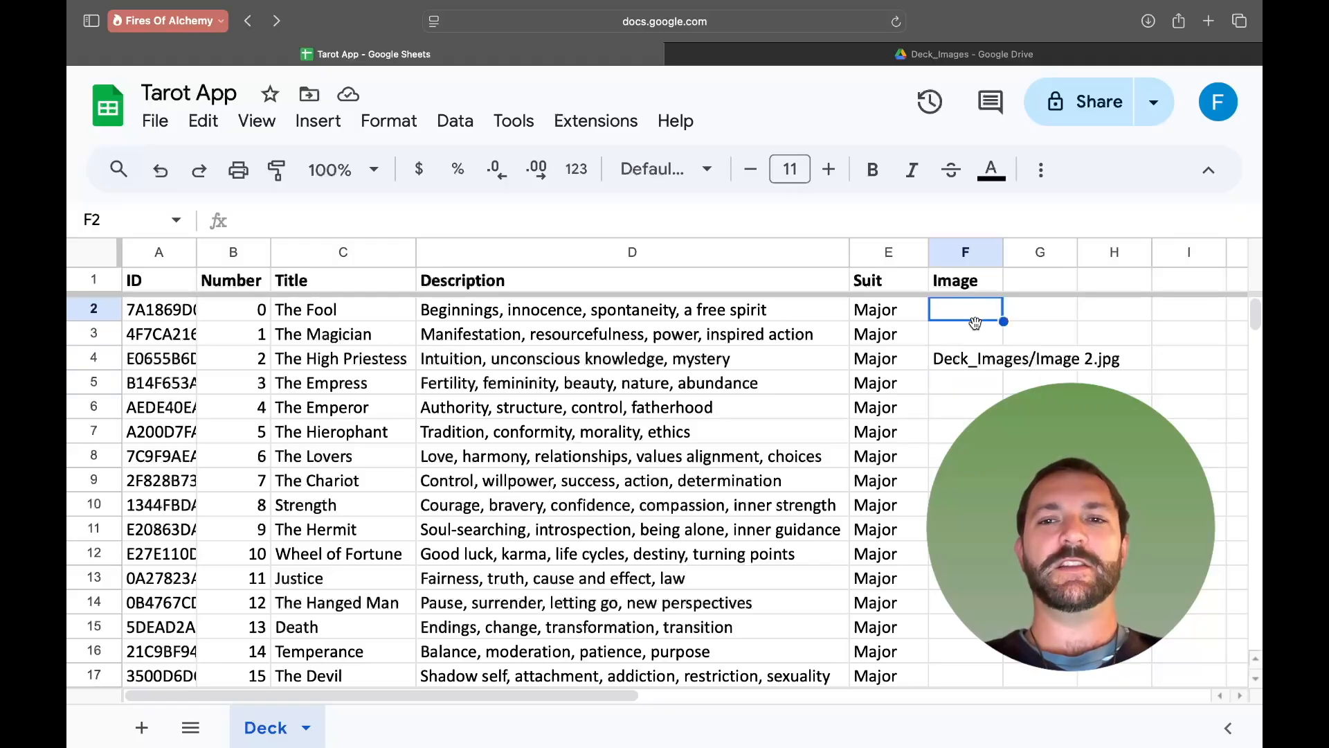
pyautogui.click(972, 334)
pyautogui.click(970, 363)
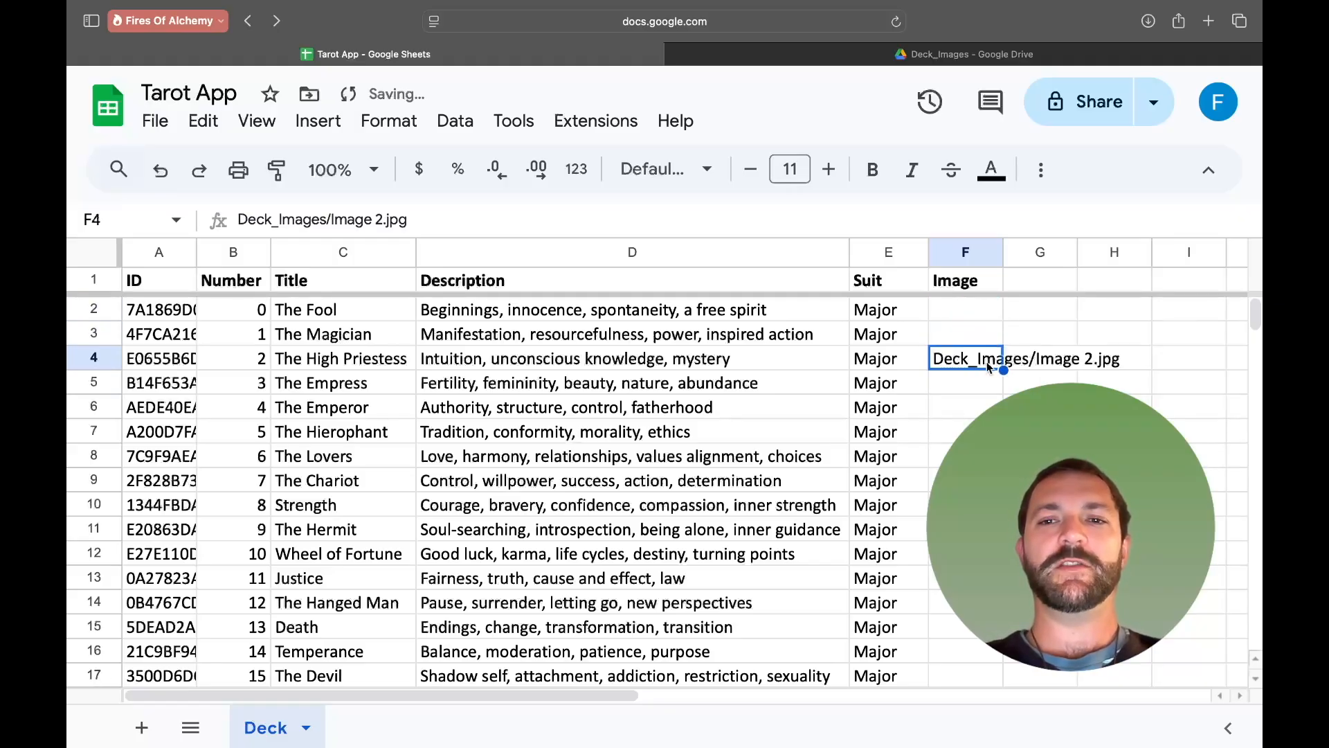
pyautogui.doubleClick(995, 358)
pyautogui.tripleClick(995, 358)
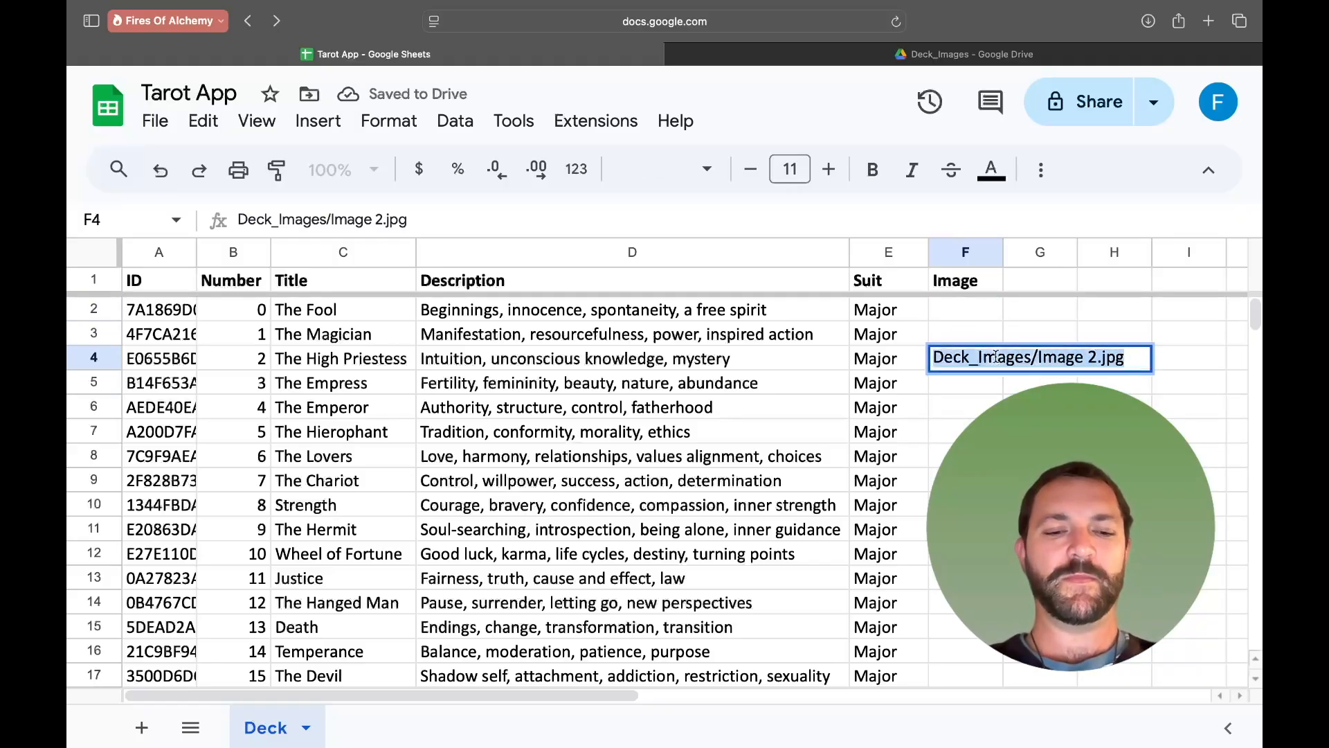
pyautogui.press('super+c')
pyautogui.click(974, 311)
pyautogui.doubleClick(983, 312)
pyautogui.press('super+v')
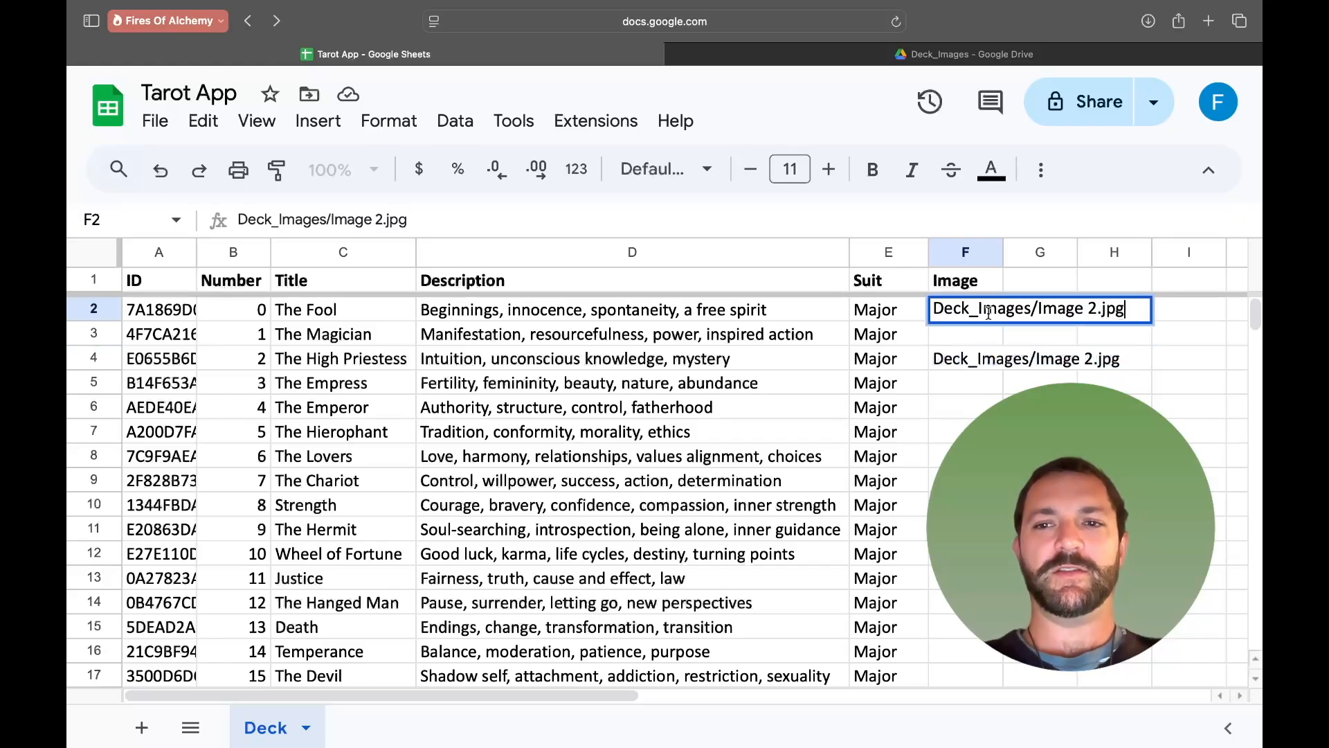
pyautogui.click(1090, 307)
pyautogui.press('BackSpace')
pyautogui.write('0')
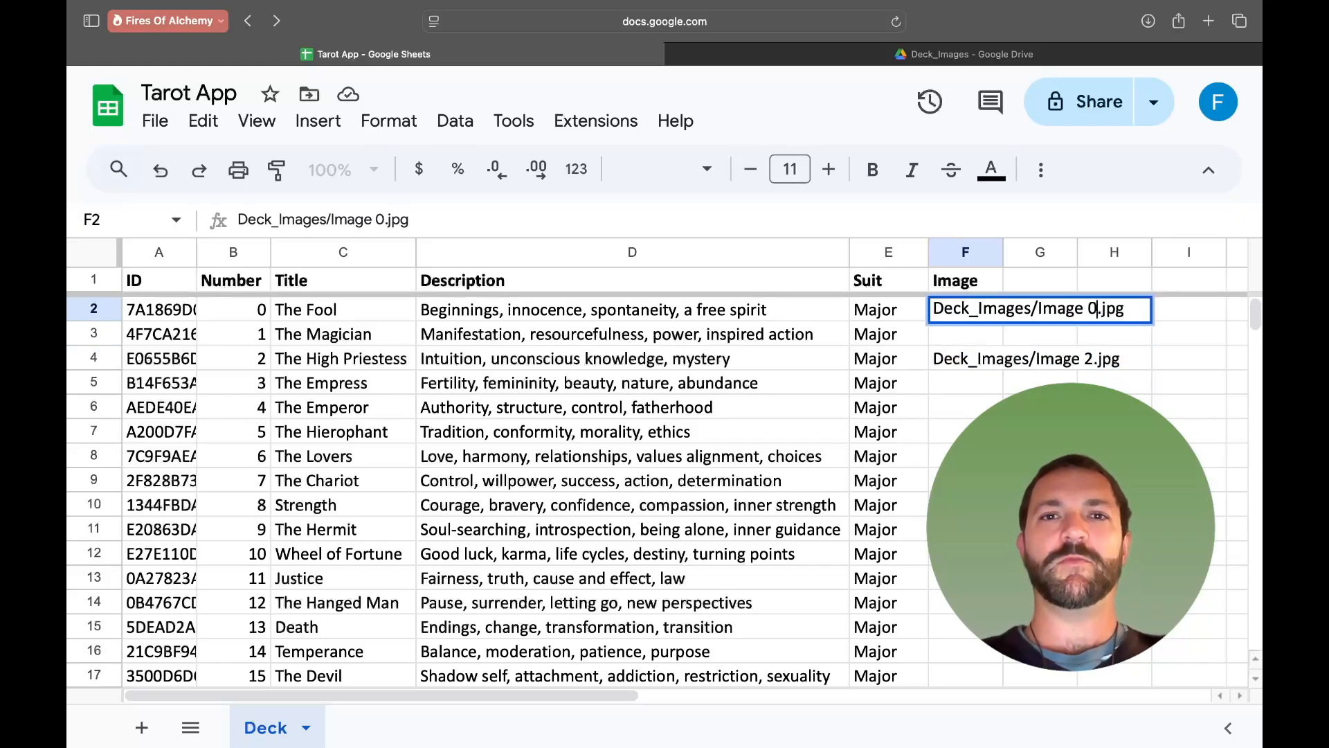
# - Paste the path into The Magician's Image cell and change it to Deck_Images/Image 1.jpg
pyautogui.doubleClick(994, 334)
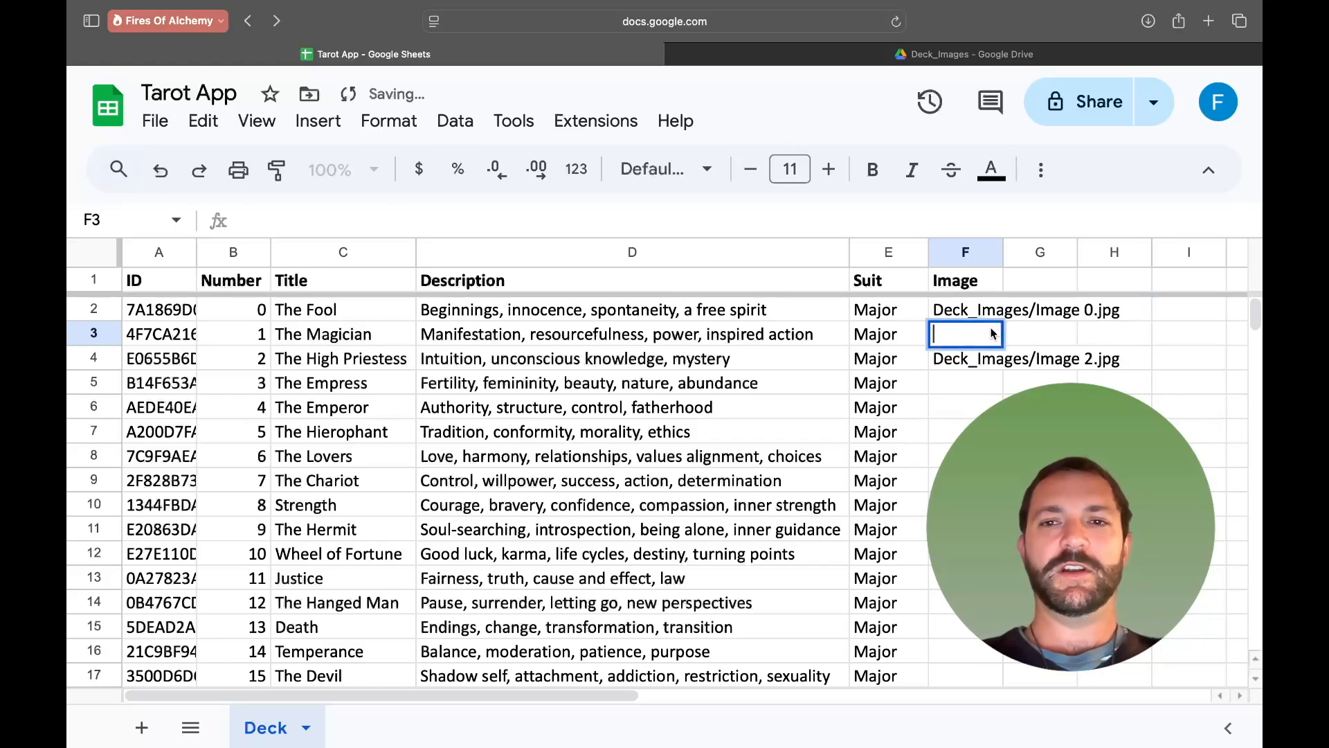
pyautogui.press('super+v')
pyautogui.click(1097, 334)
pyautogui.press('BackSpace')
pyautogui.write('1')
pyautogui.click(1039, 456)
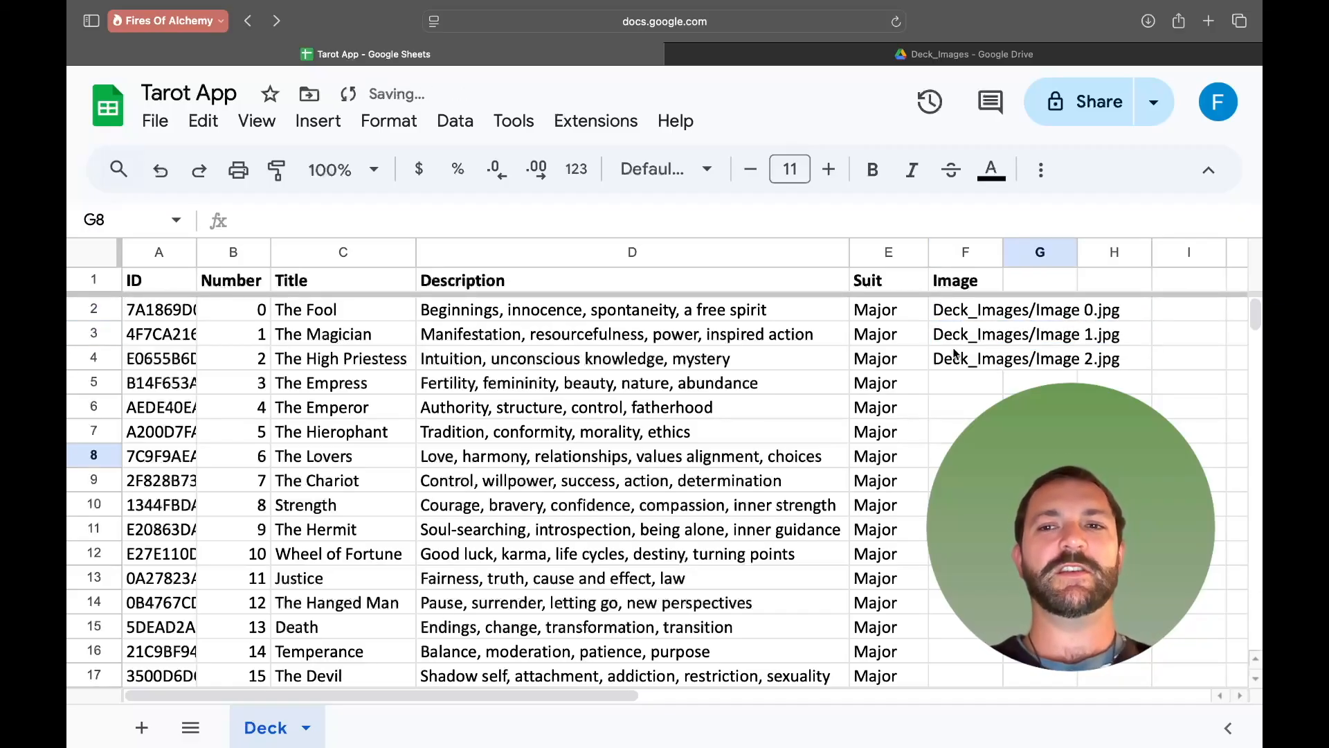
# - Fill the three Image paths down the column through The Hermit's row 11 to continue the numbered sequence
pyautogui.click(947, 310)
pyautogui.click(954, 359)
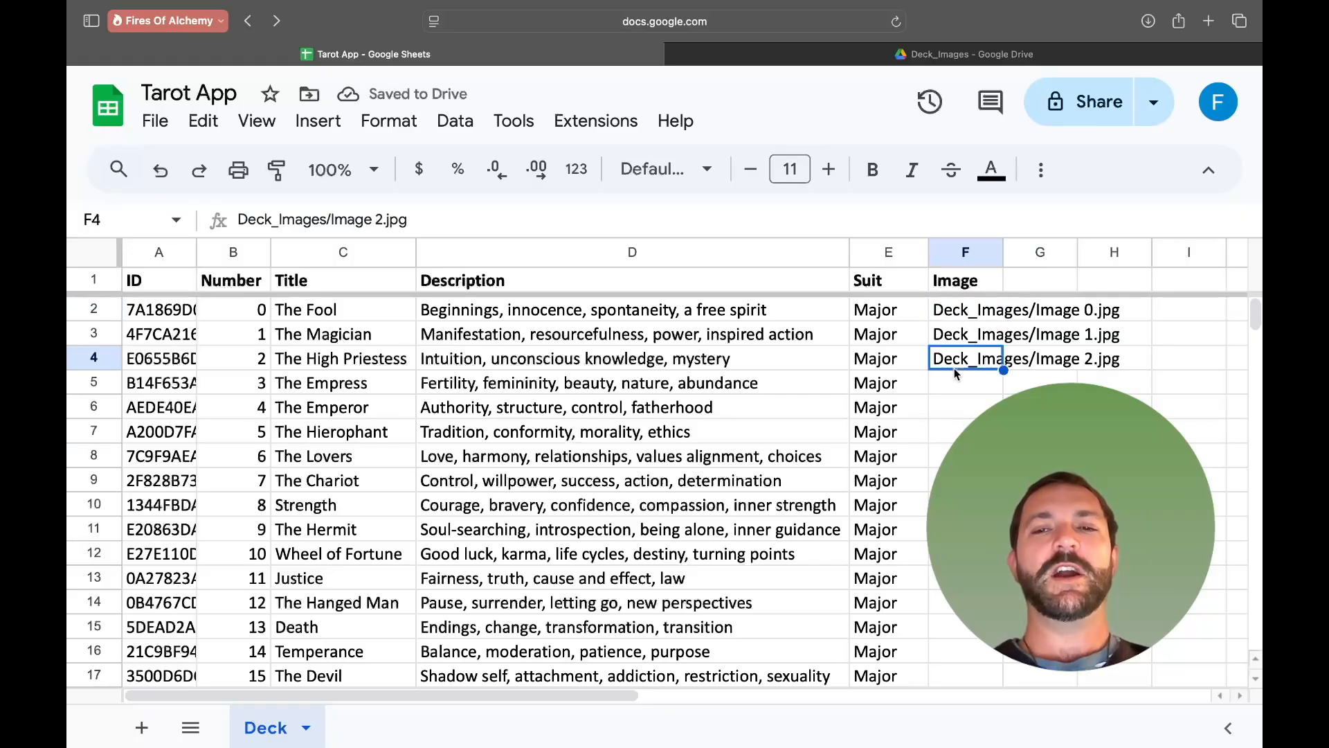
pyautogui.moveTo(962, 313); pyautogui.dragTo(963, 363)
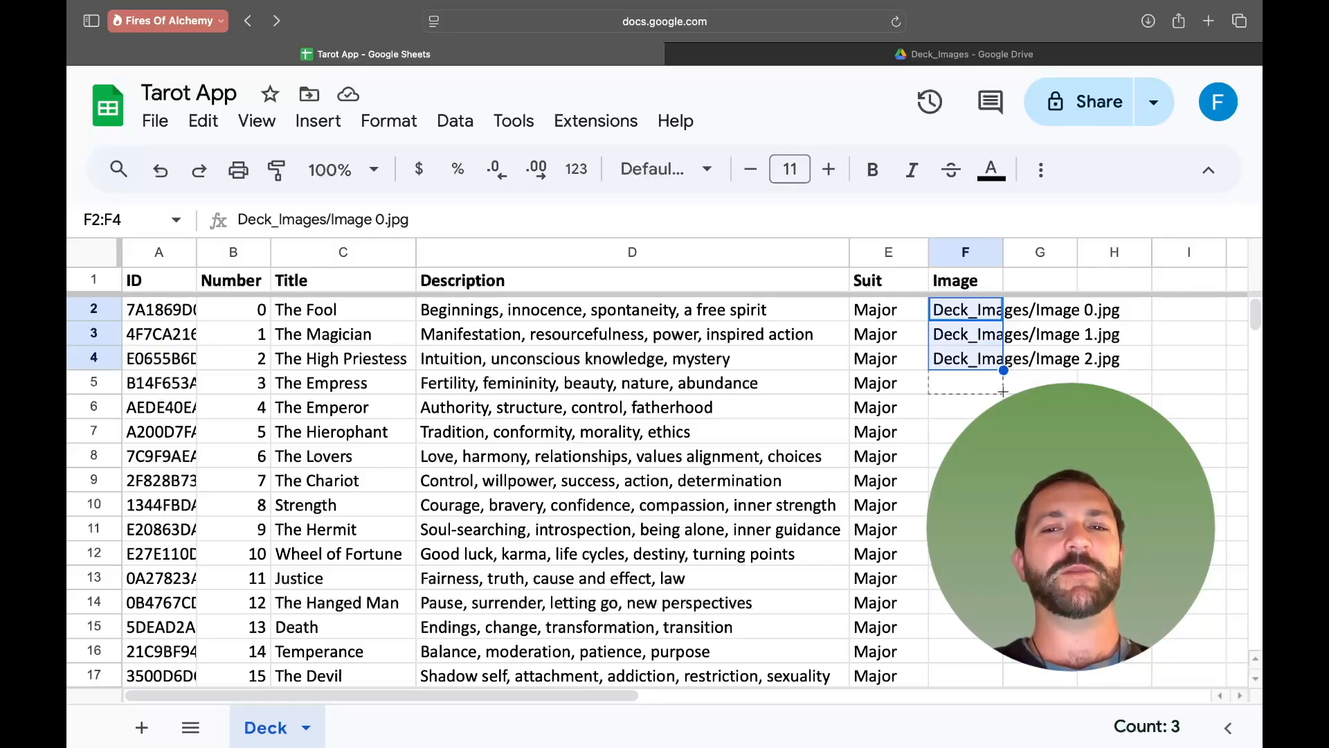
pyautogui.moveTo(1003, 370); pyautogui.dragTo(1003, 530)
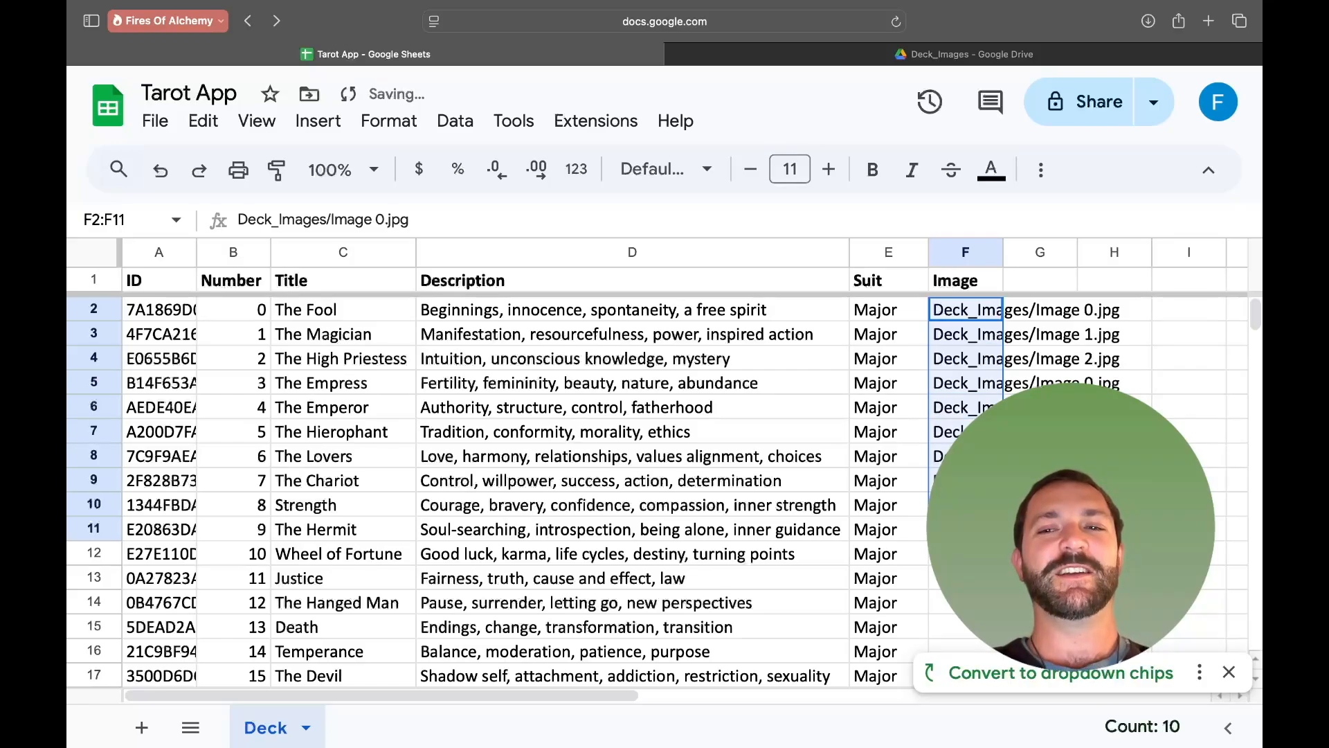
pyautogui.click(1052, 672)
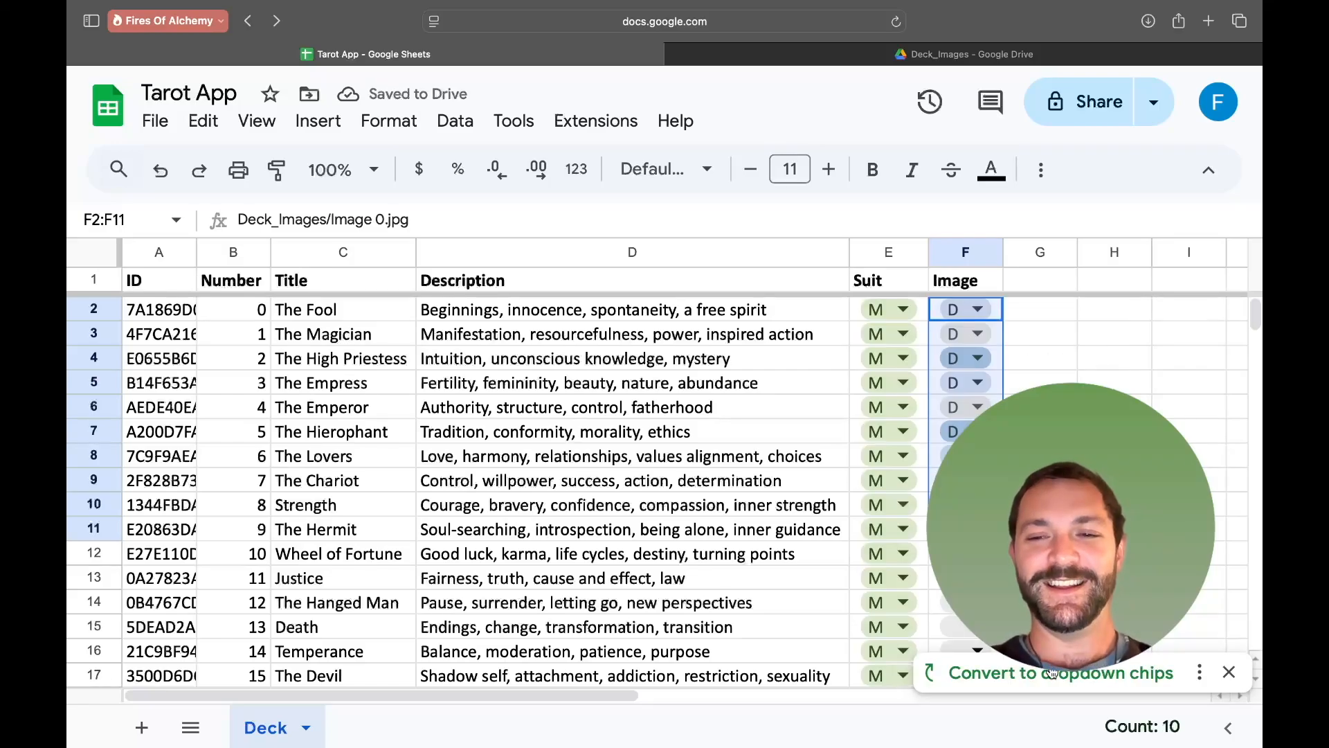
pyautogui.click(1200, 672)
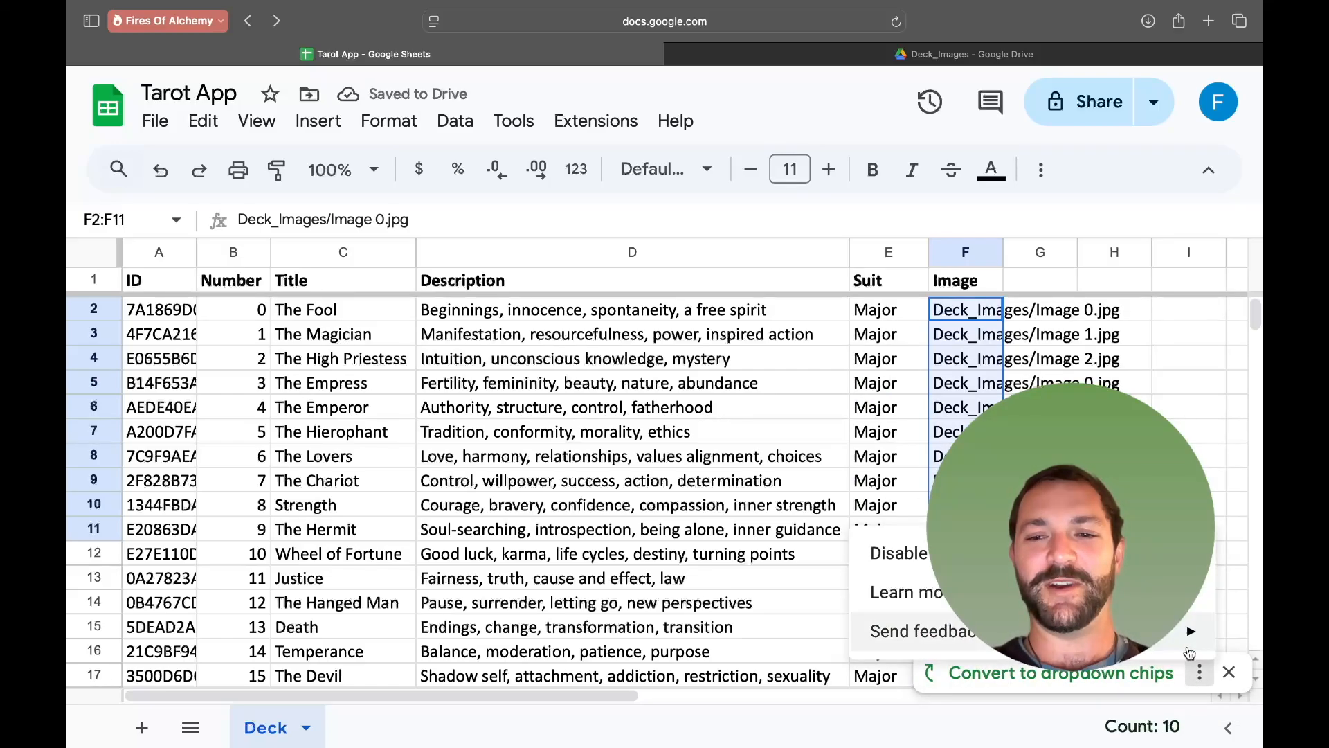
# - Dismiss the chip suggestion and undo the last fill-down and the .jpg path edits
pyautogui.click(1040, 407)
pyautogui.press('super+z')
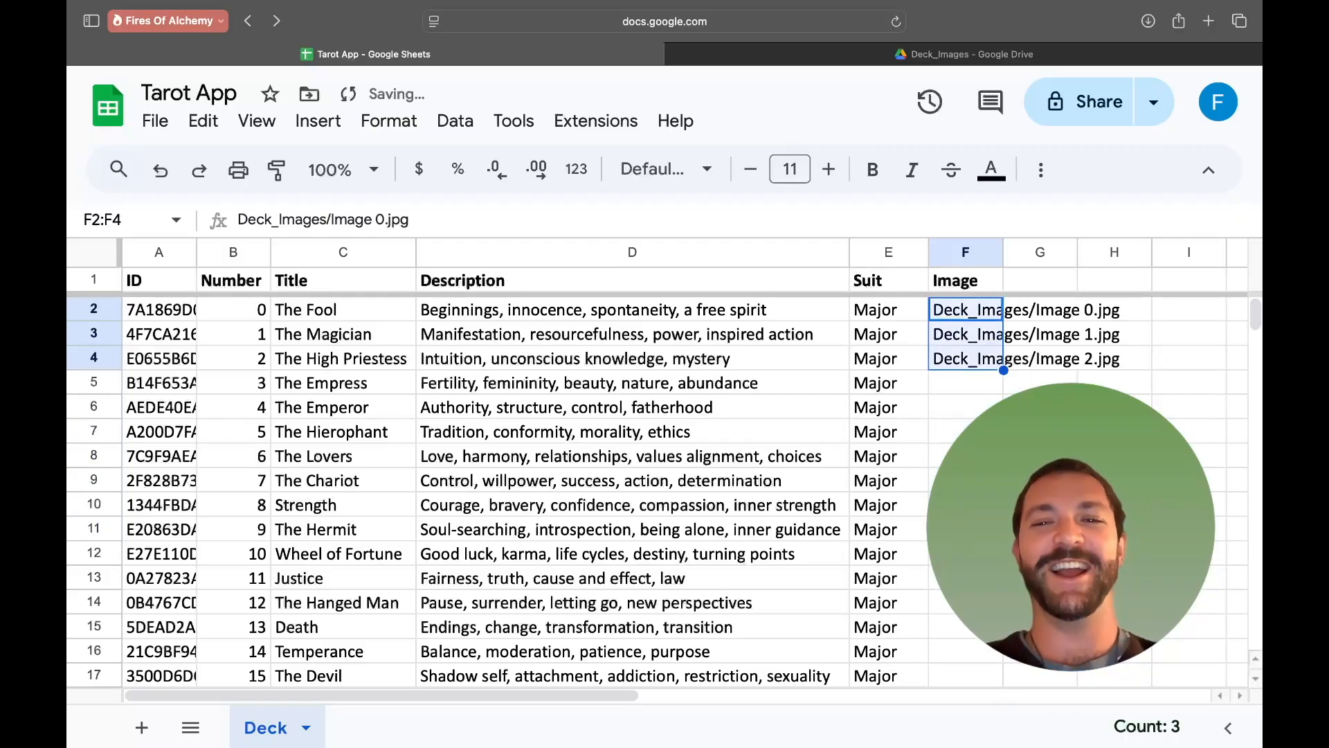
pyautogui.press('super+z')
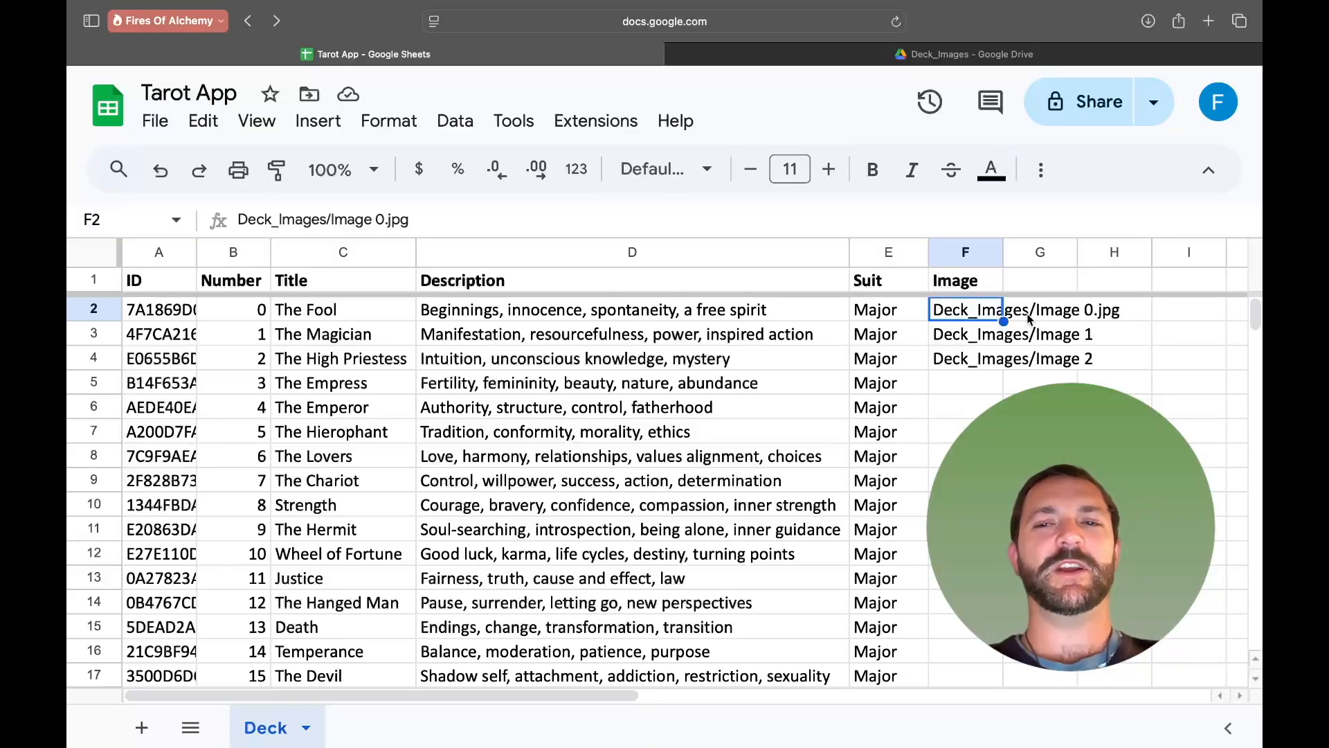
# - Change The Fool's Image path to Deck_Images/Image 0 by removing the .jpg extension
pyautogui.doubleClick(976, 318)
pyautogui.press('BackSpace')
pyautogui.press('BackSpace')
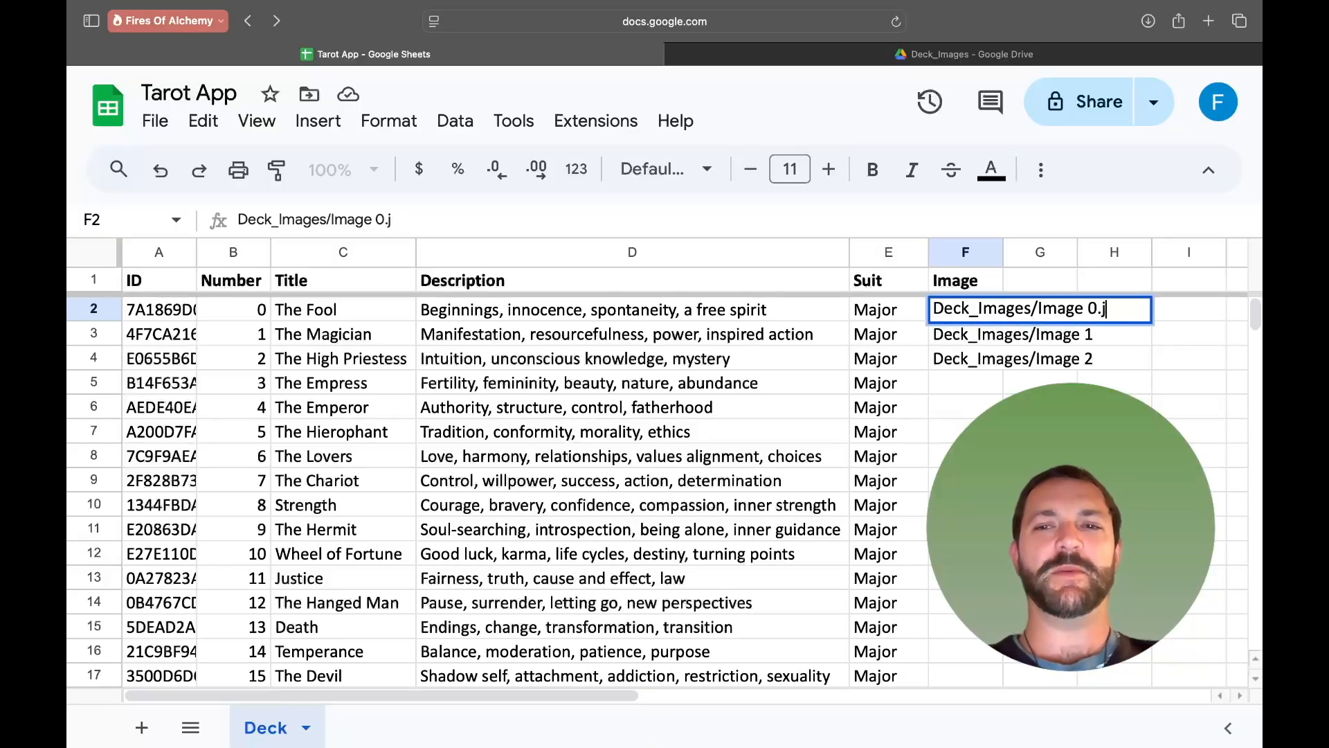
pyautogui.click(965, 456)
# - Fill the three Image paths down the column through The World's row 23 to continue the numbered sequence
pyautogui.moveTo(965, 310); pyautogui.dragTo(968, 359)
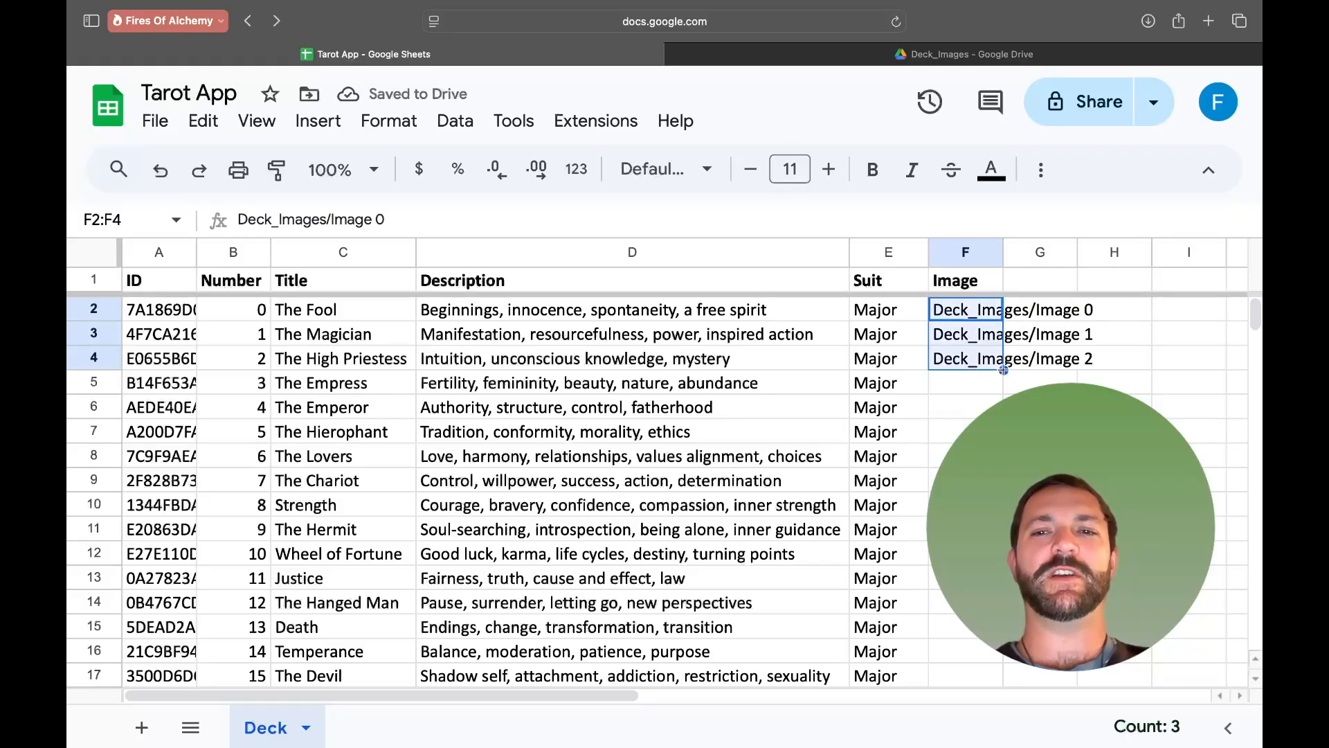
pyautogui.moveTo(1003, 369); pyautogui.dragTo(983, 530)
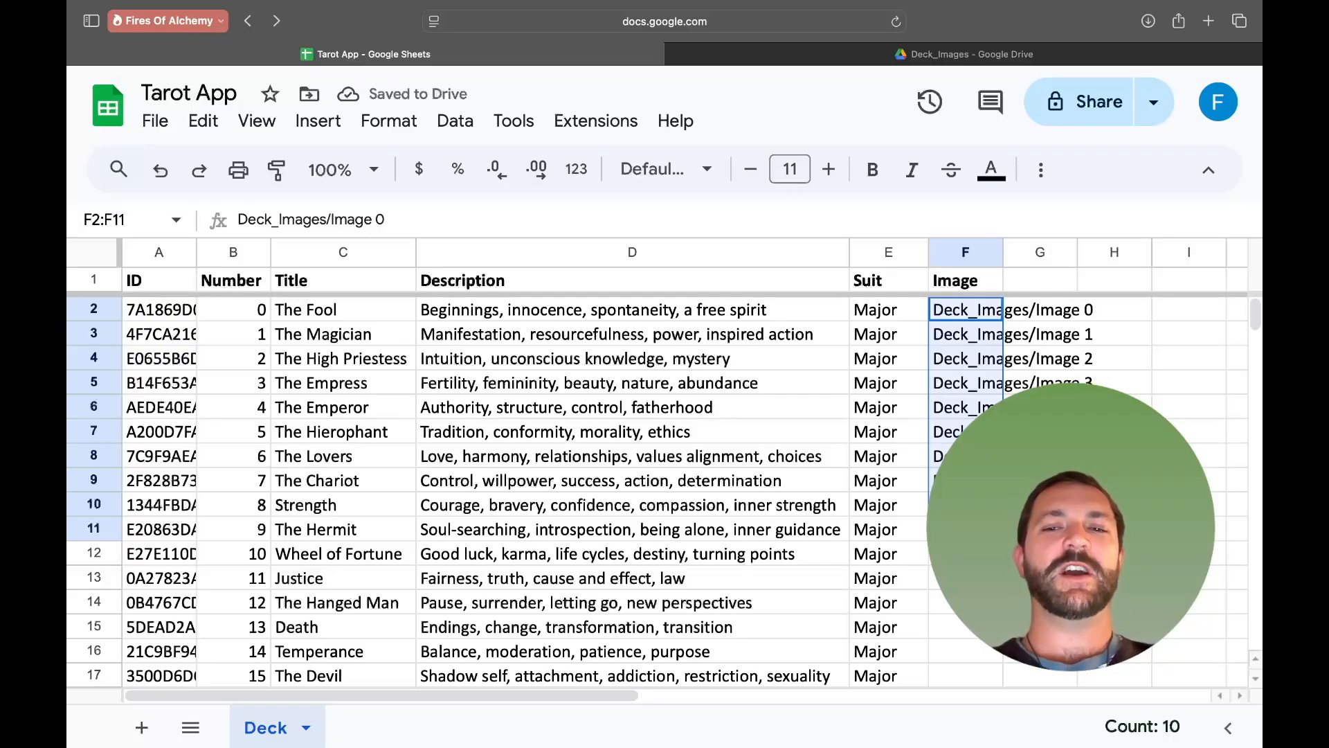
pyautogui.scroll(-5, 658, 484)
pyautogui.scroll(1, 657, 485)
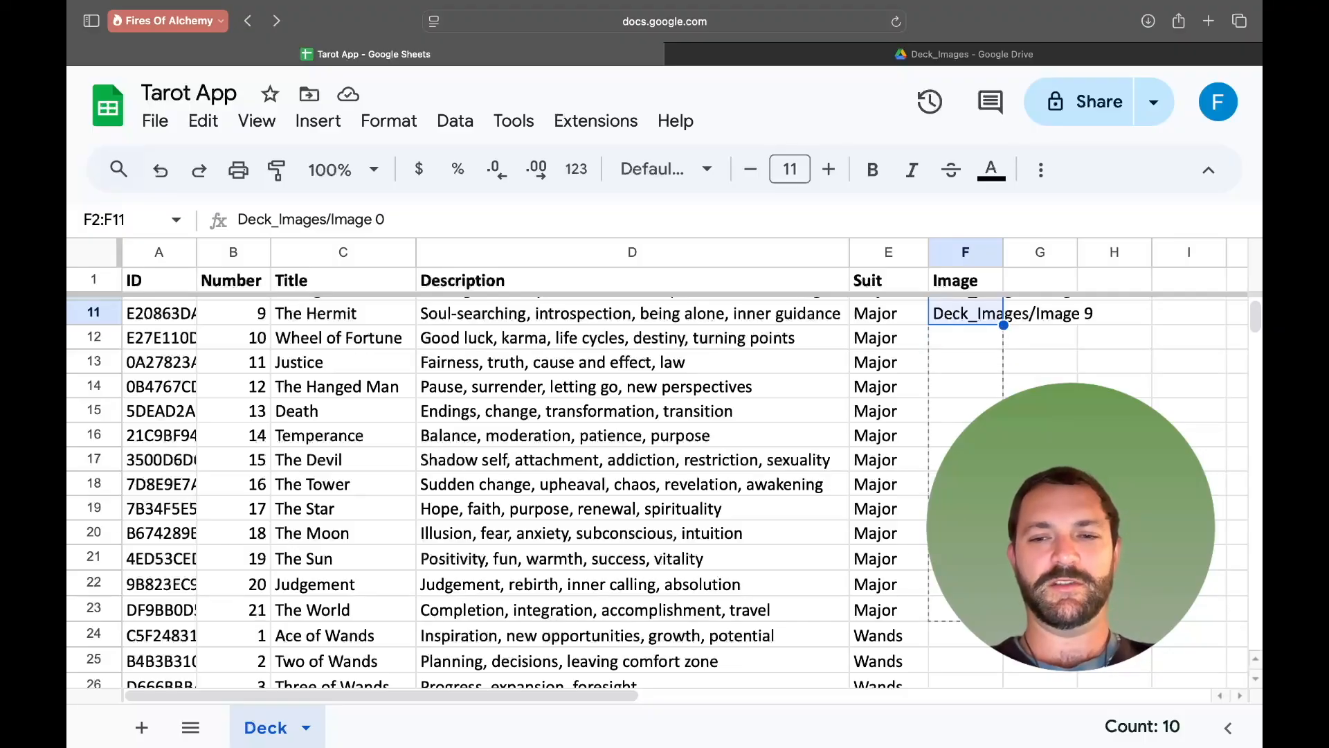
pyautogui.moveTo(983, 609); pyautogui.dragTo(983, 609)
pyautogui.click(1040, 634)
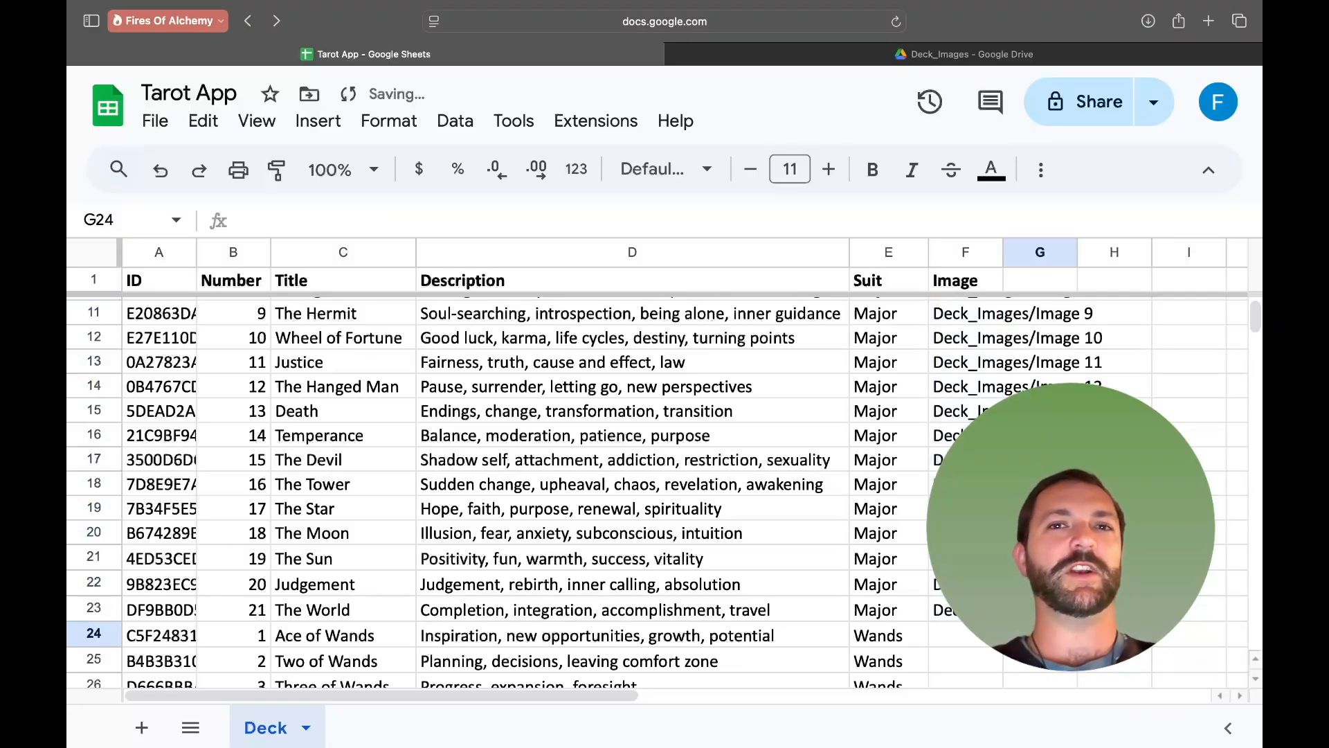
# - Review the filled Image paths from The Fool down to The World
pyautogui.scroll(3, 623, 485)
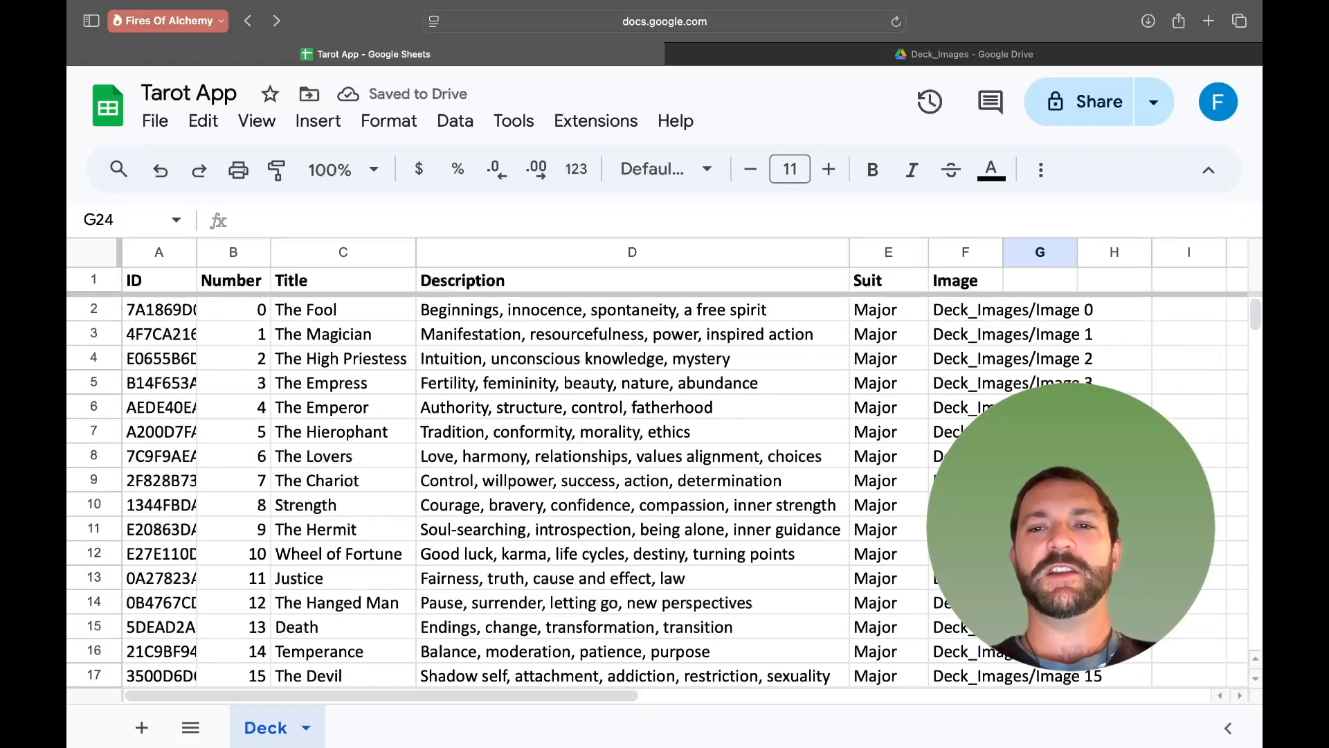
pyautogui.click(976, 313)
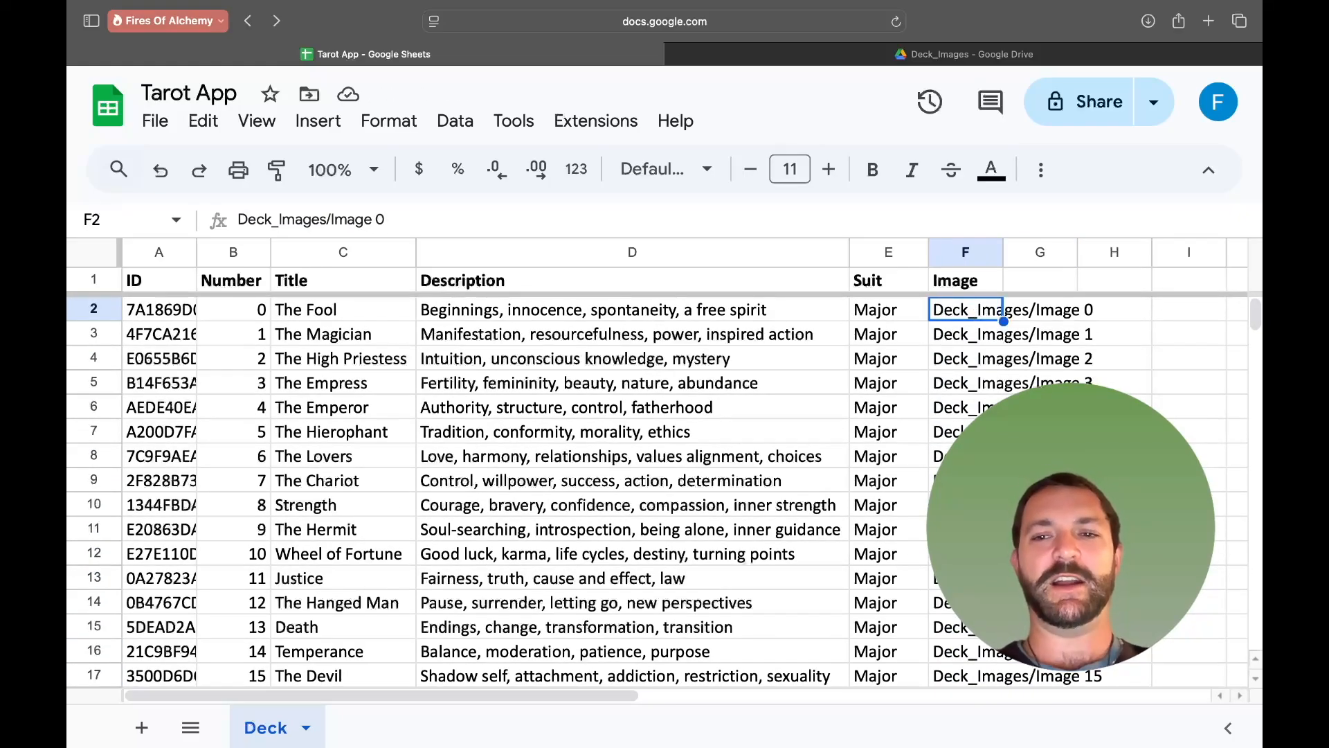
pyautogui.scroll(-3, 658, 491)
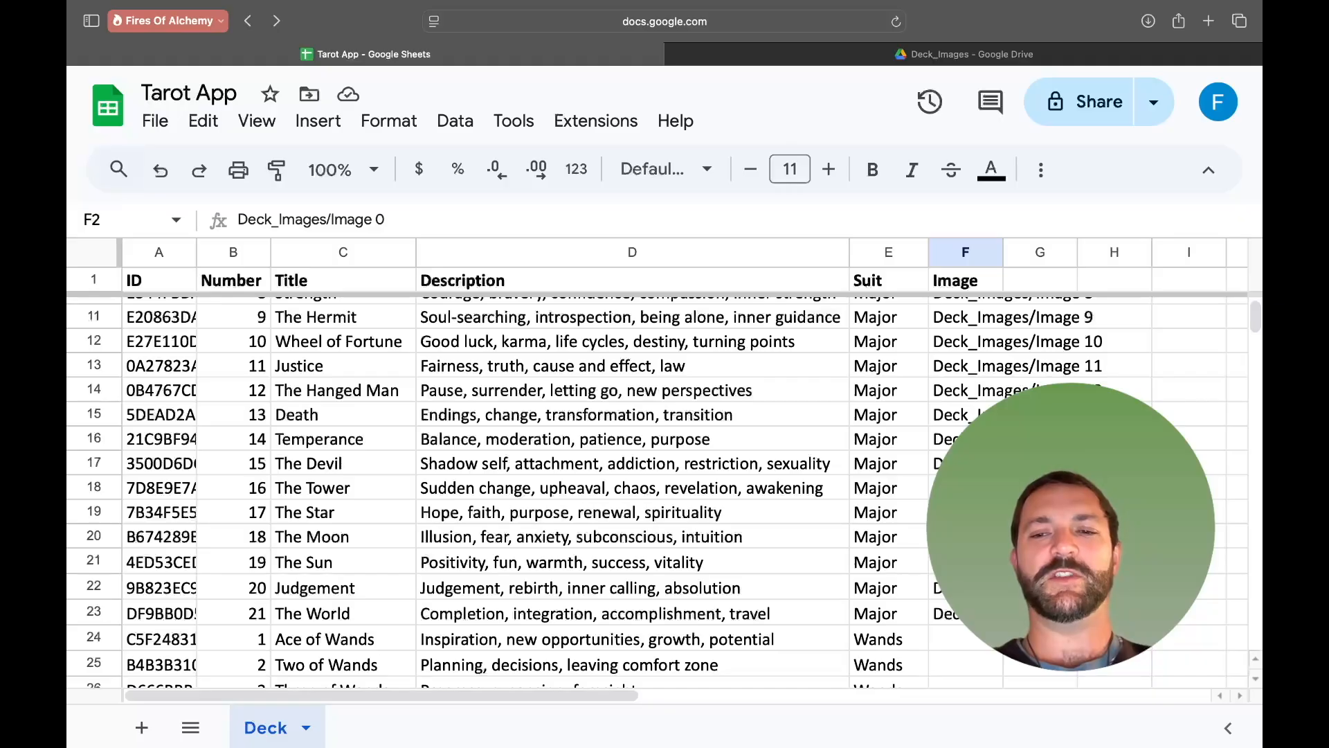
pyautogui.scroll(1, 658, 492)
pyautogui.scroll(3, 960, 659)
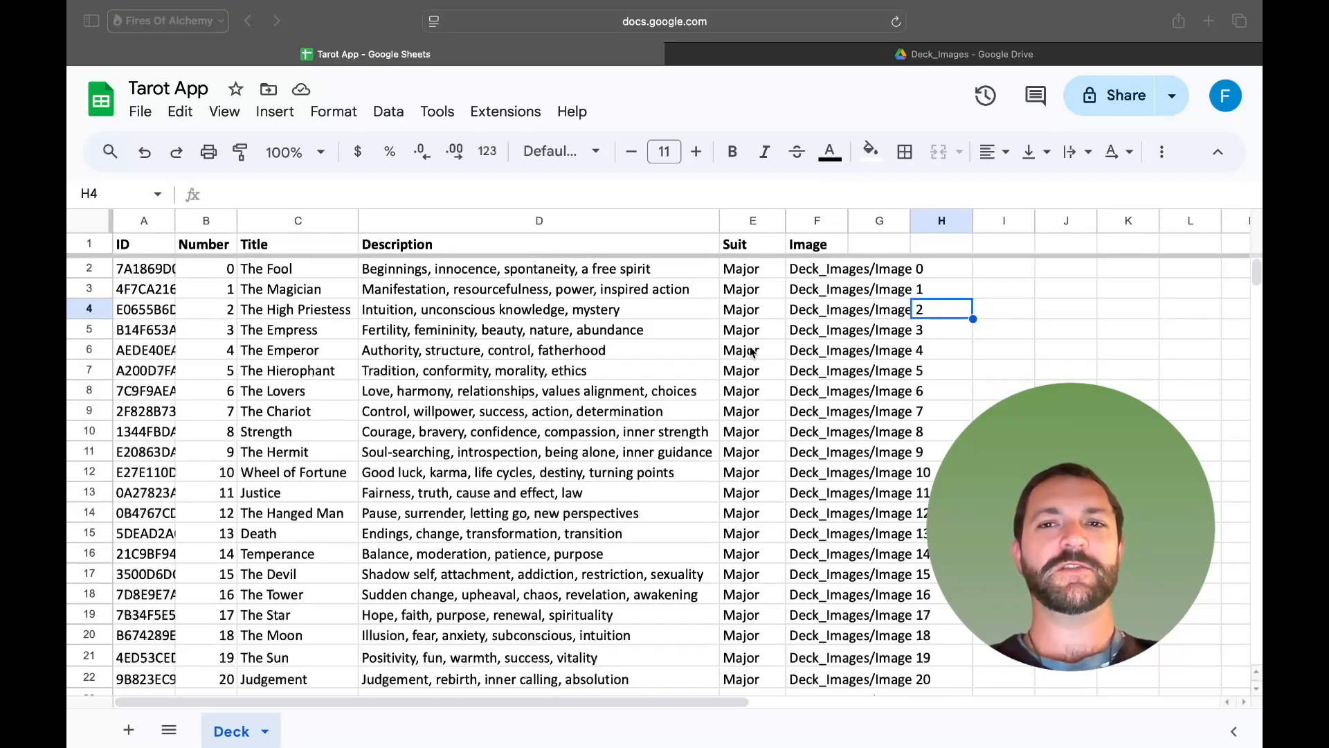
# - Enter the formula =join(,F2,".jpg") in column H beside The Fool's row to append the extension
pyautogui.doubleClick(932, 267)
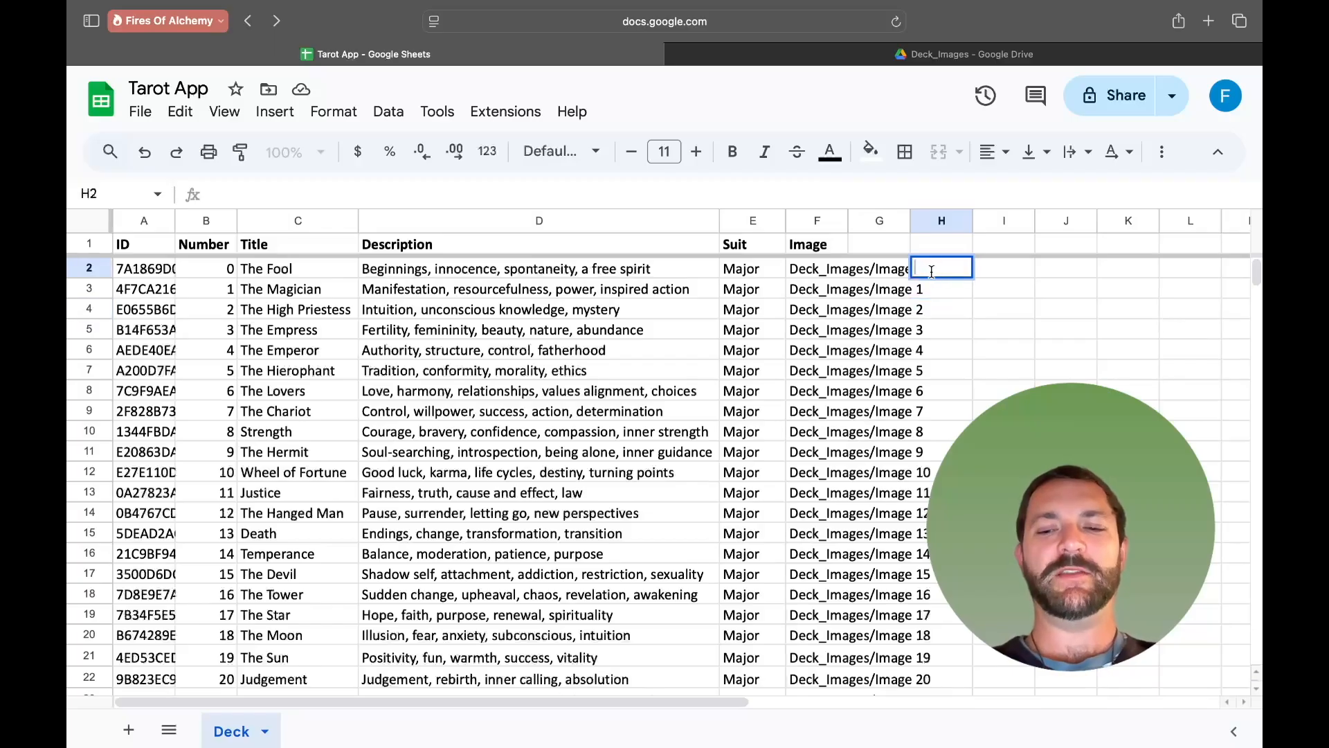
pyautogui.write('=')
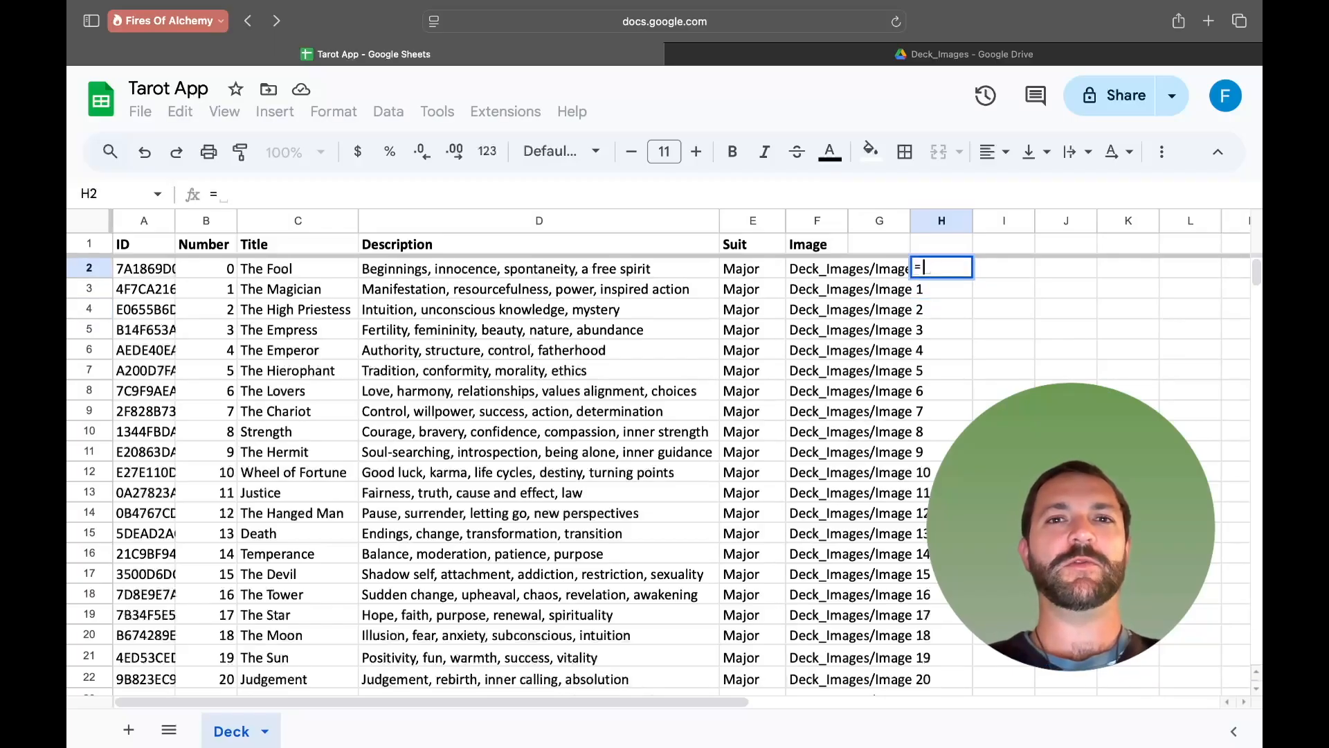
pyautogui.write('join')
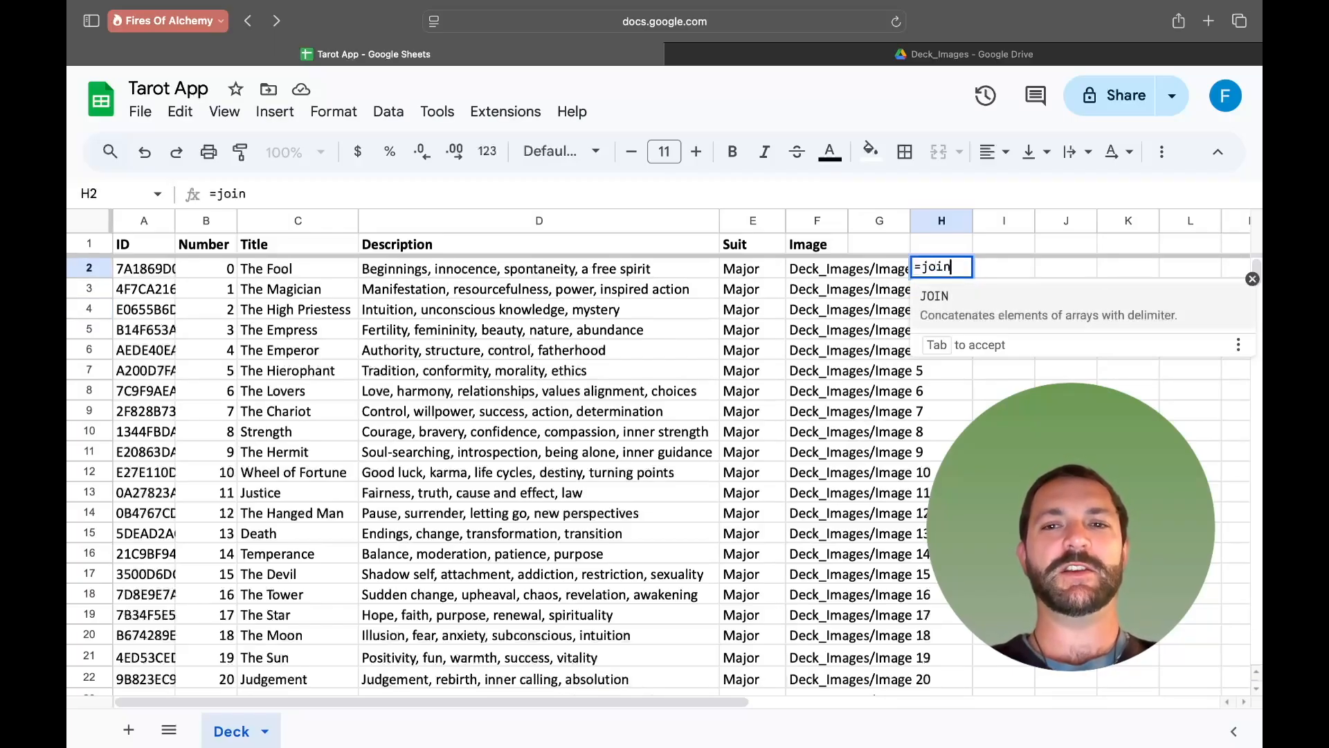
pyautogui.write('(')
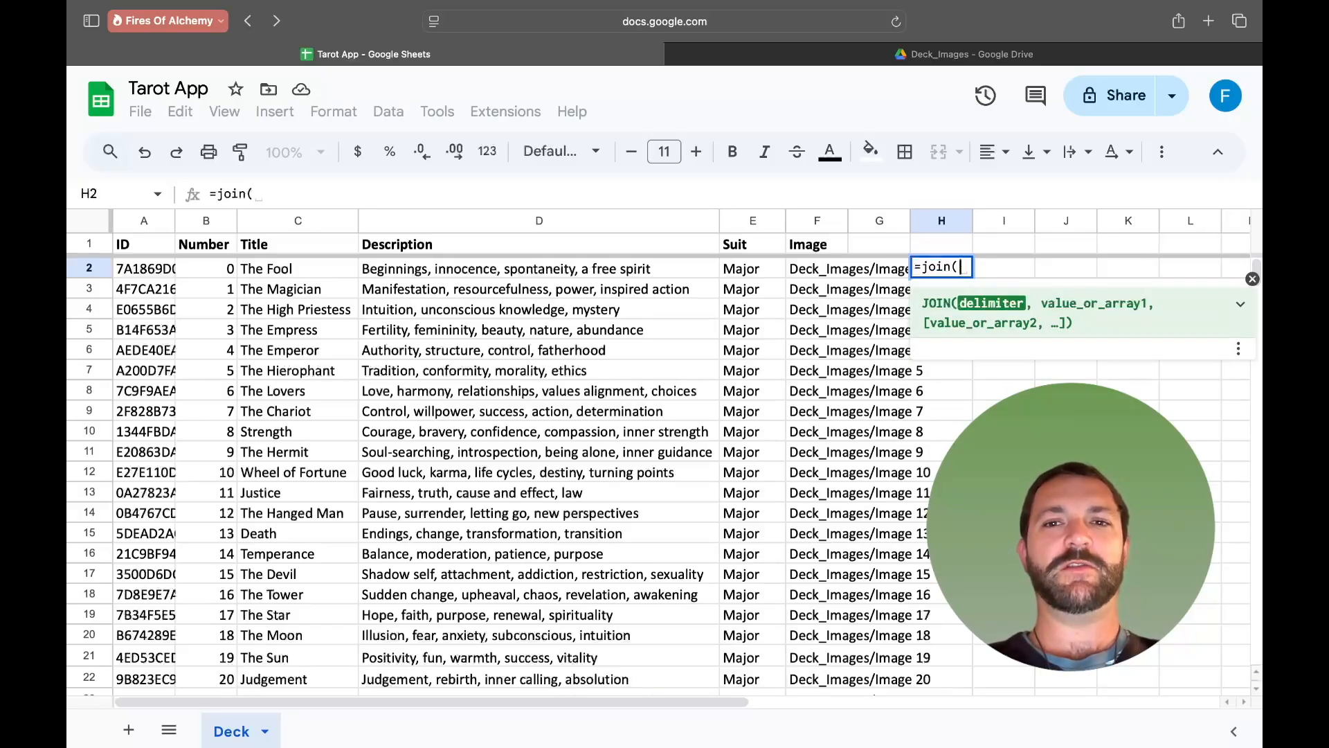
pyautogui.write(',')
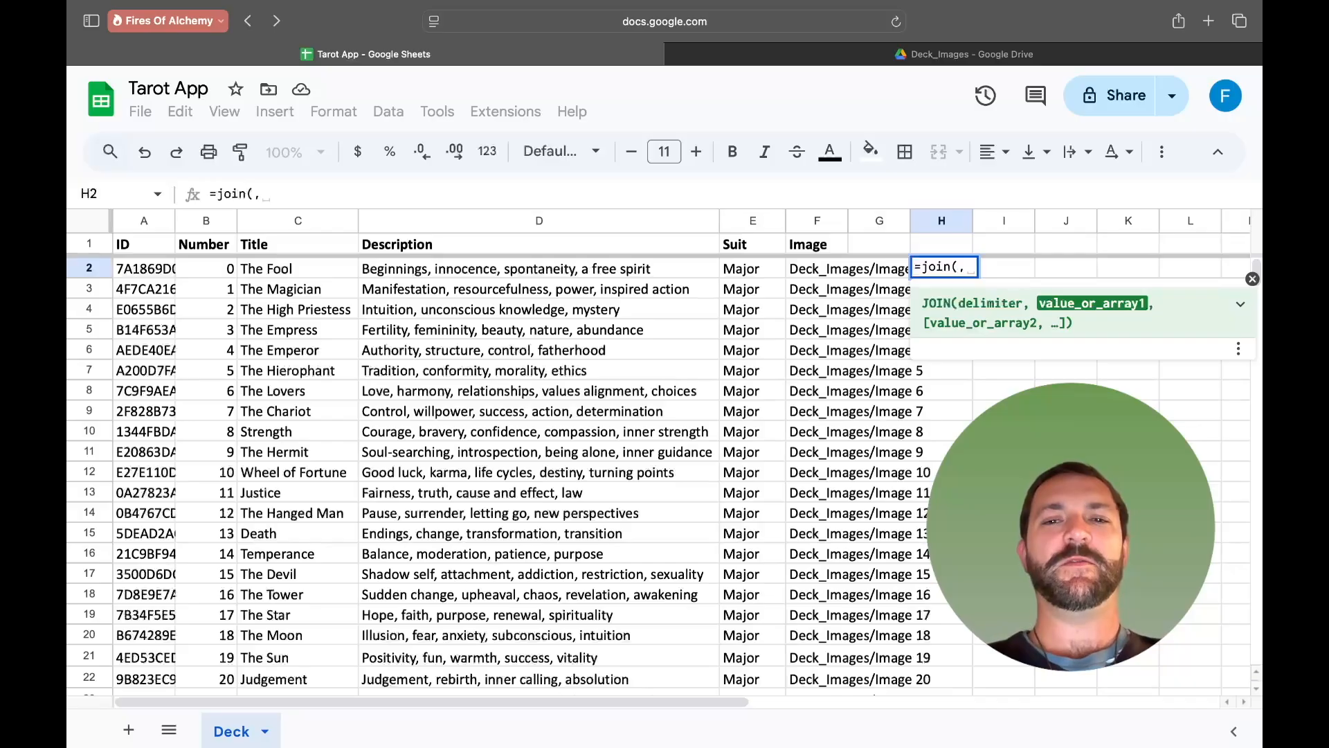
pyautogui.click(809, 273)
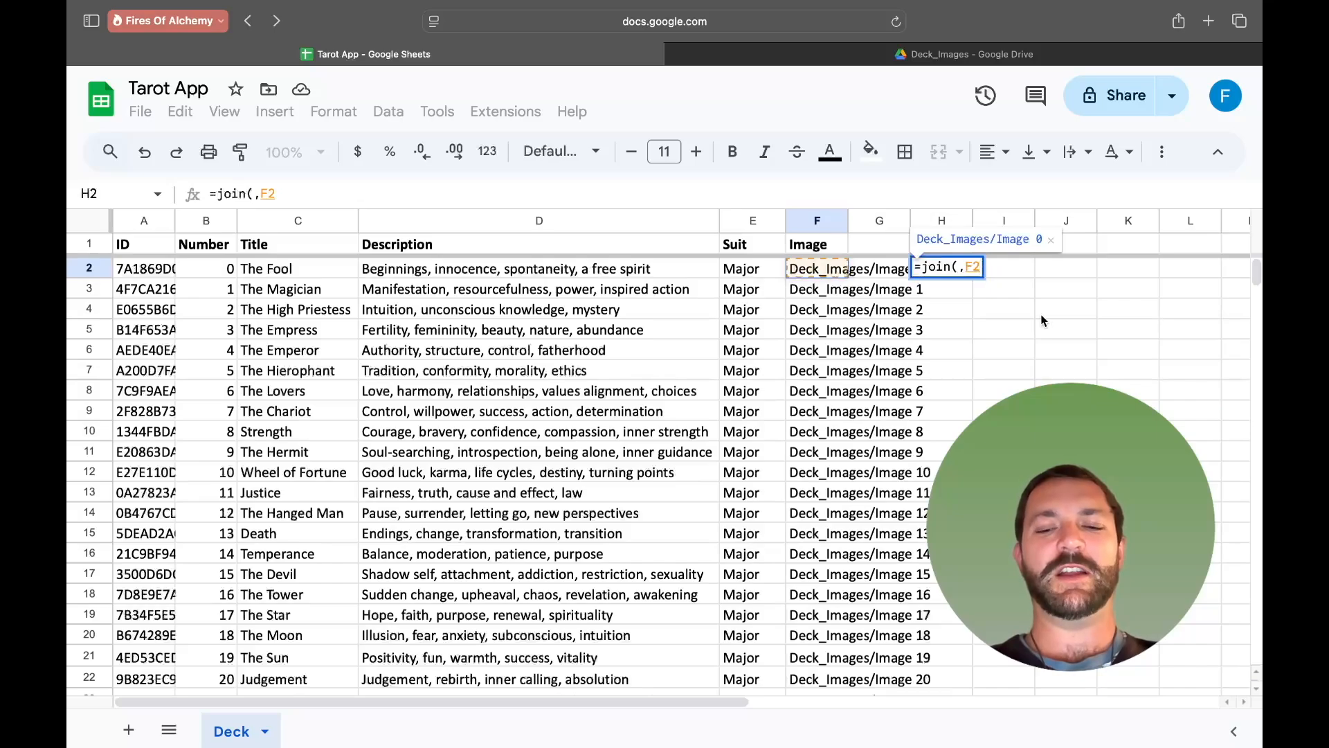
pyautogui.write(',')
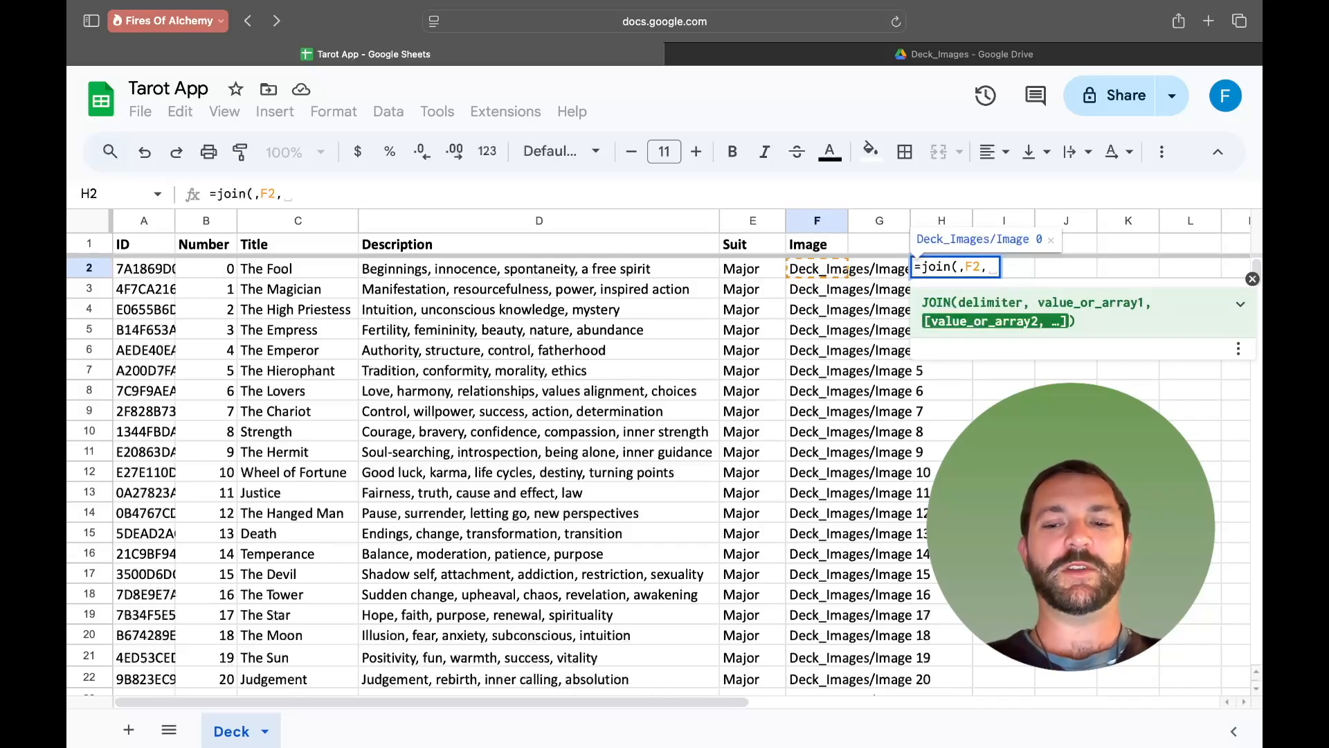
pyautogui.write('"')
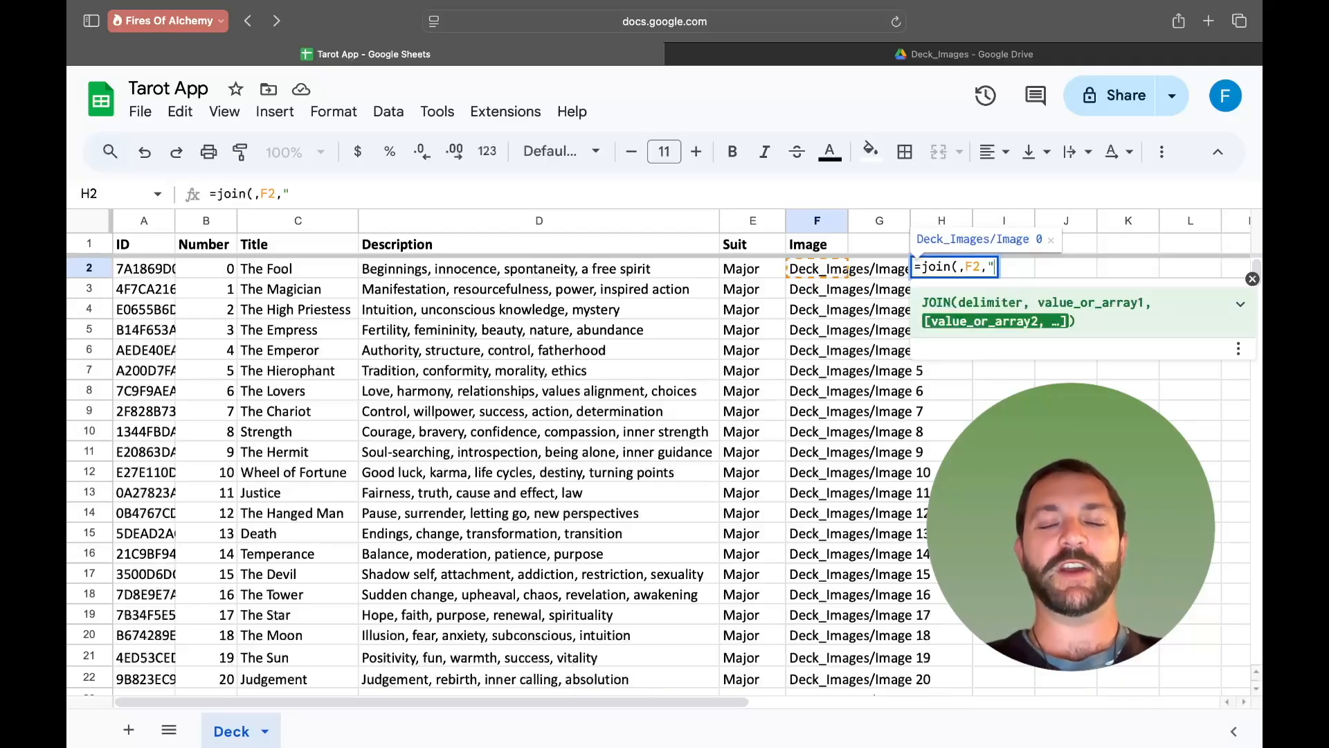
pyautogui.write('.jpg')
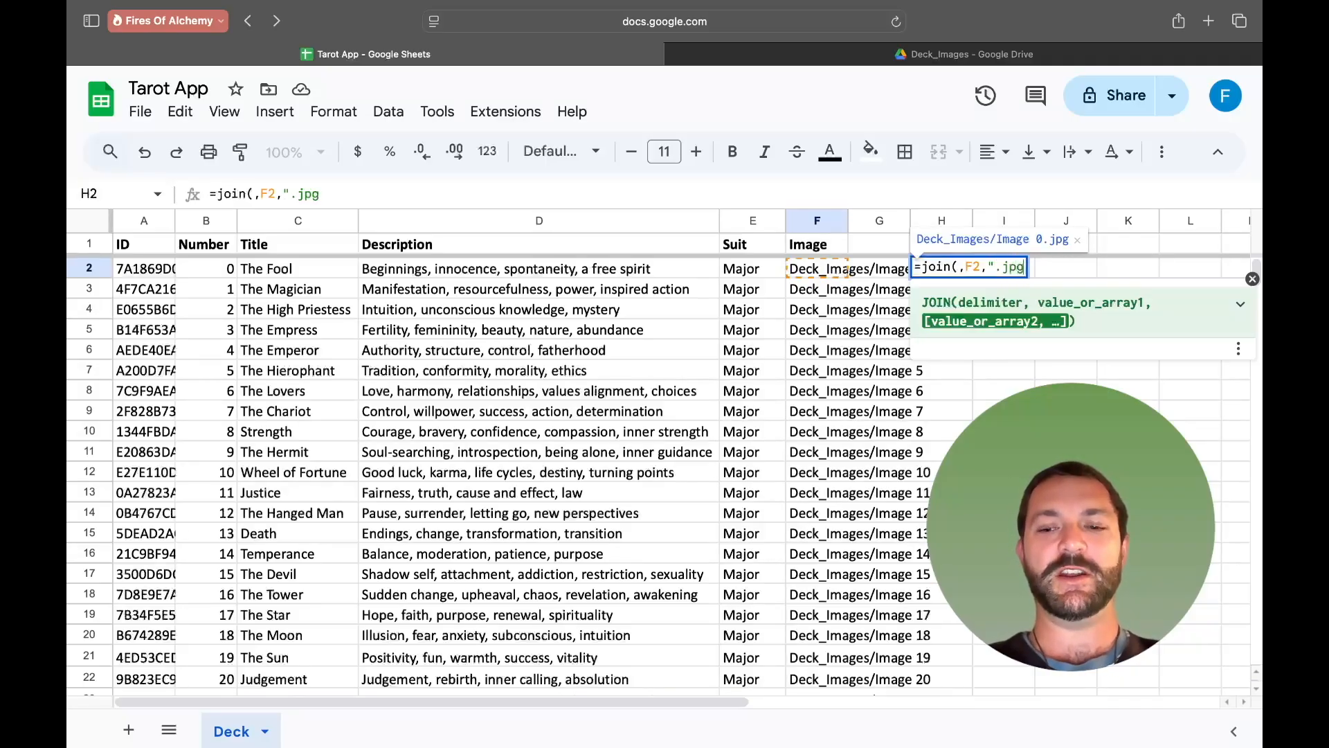
pyautogui.write('")')
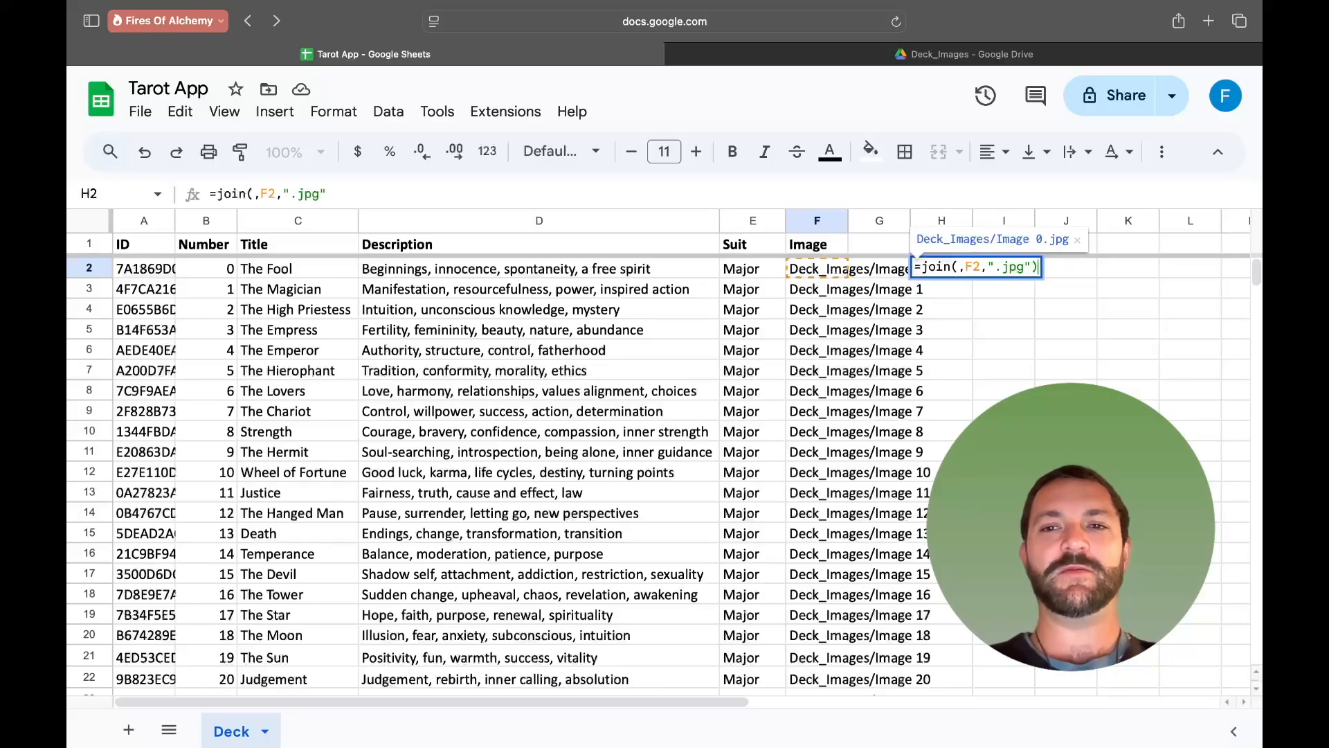
pyautogui.press('Return')
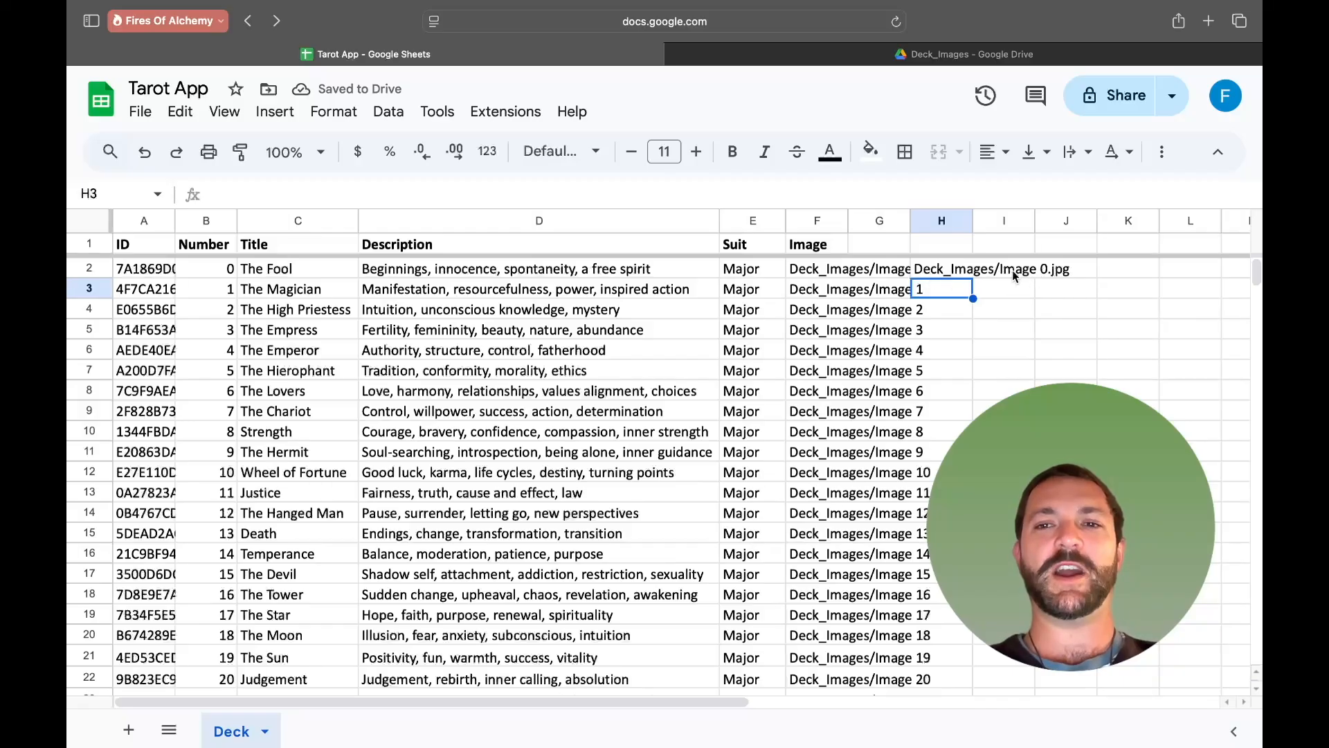
# - Fill the join formula down column H through The World's row 23
pyautogui.click(959, 270)
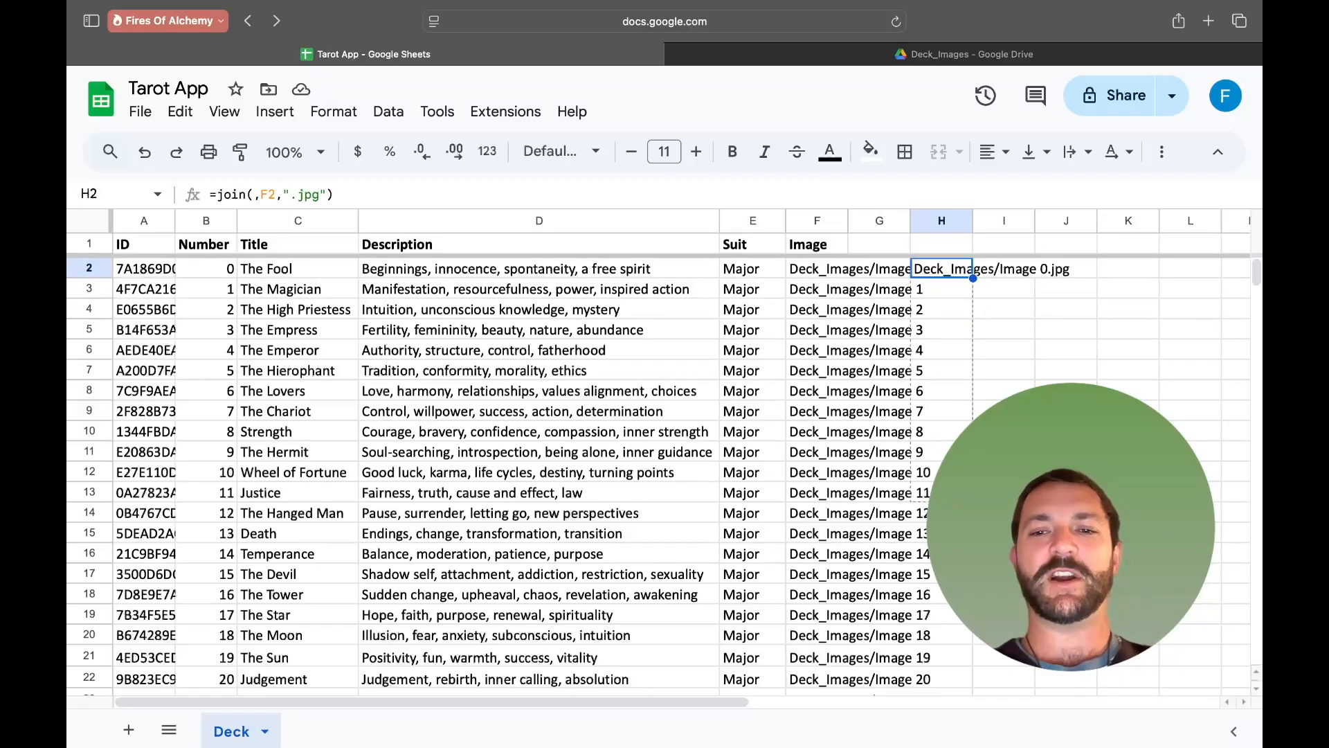
pyautogui.moveTo(967, 675); pyautogui.dragTo(962, 602)
pyautogui.scroll(3, 658, 478)
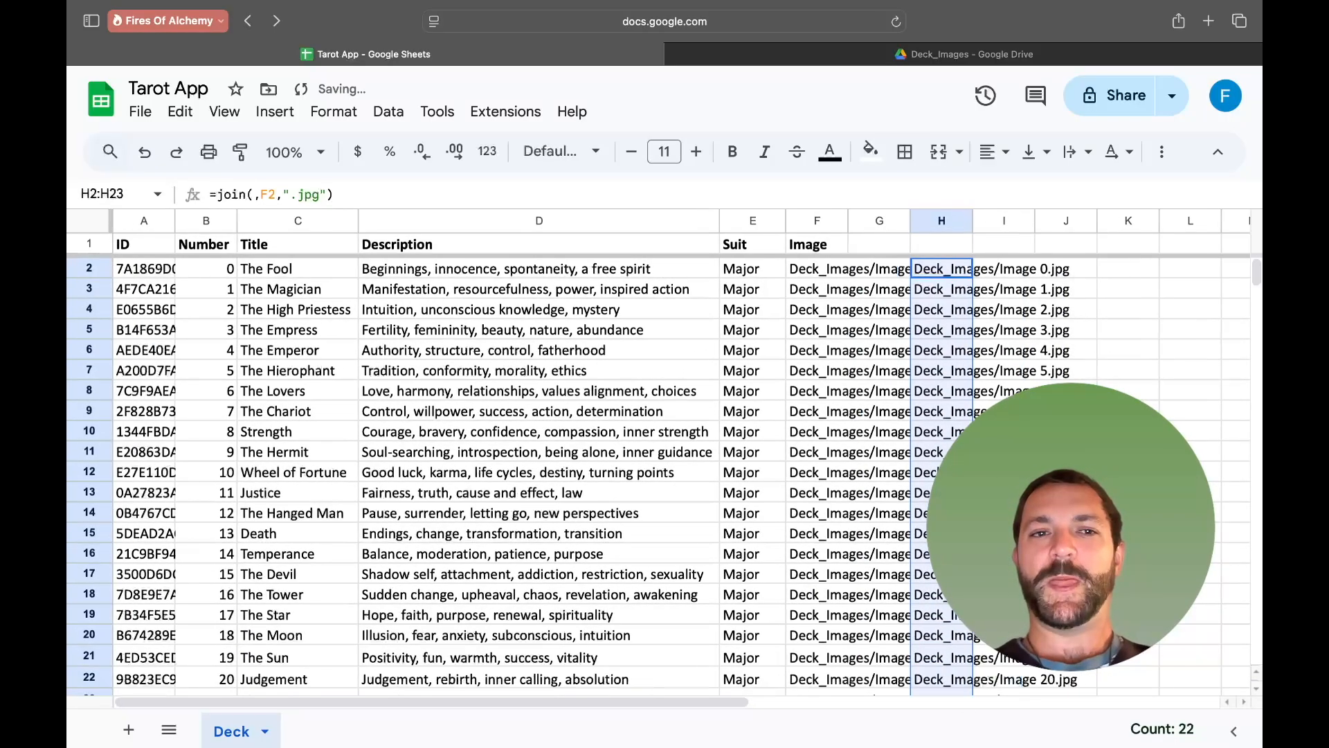
pyautogui.click(1128, 472)
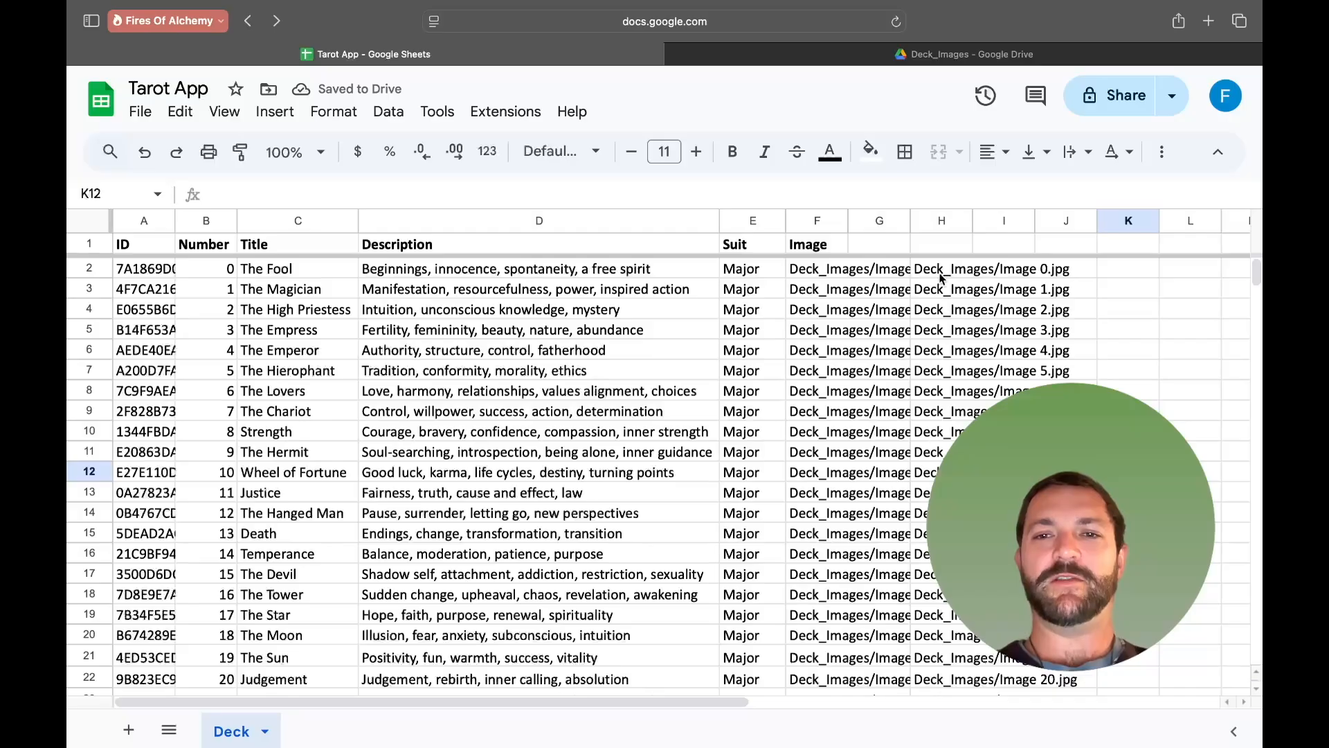
# - Copy the joined paths in H2:H23 and paste them as values only into the Image cells F2:F23
pyautogui.moveTo(931, 270); pyautogui.dragTo(935, 601)
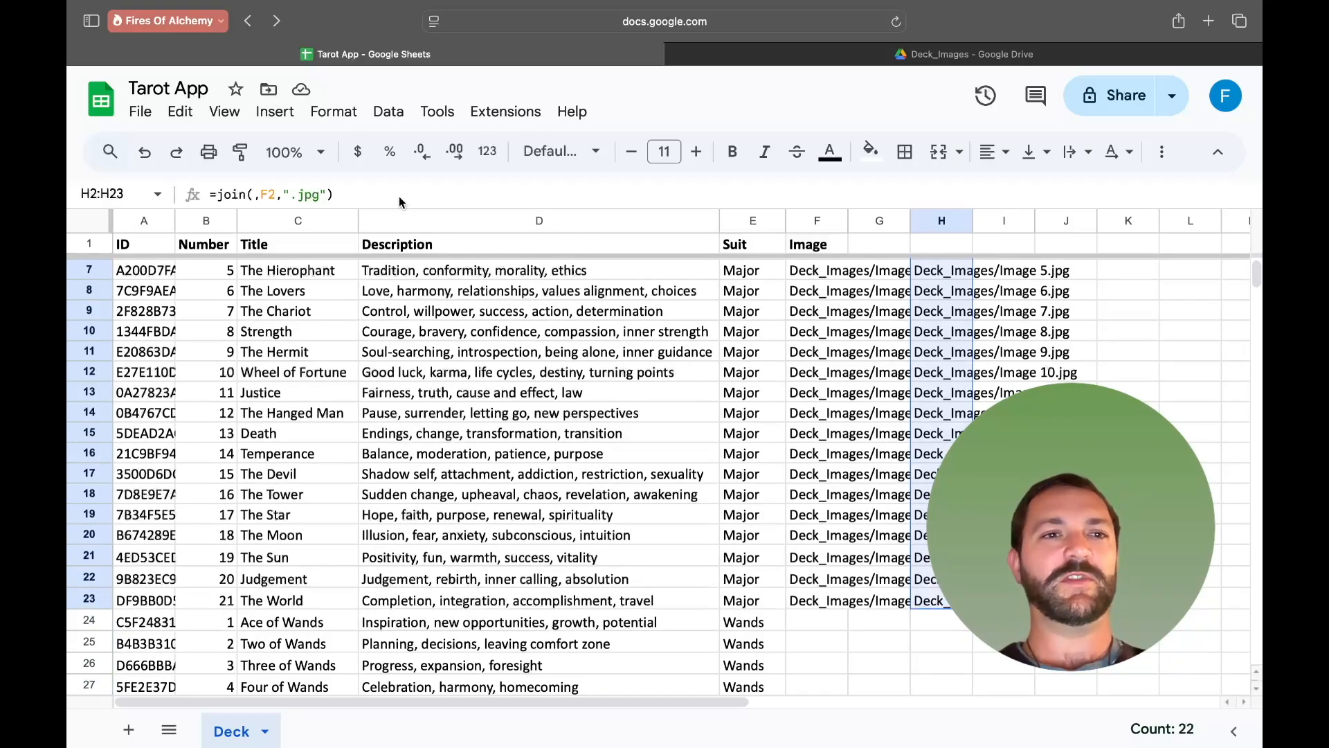
pyautogui.click(180, 112)
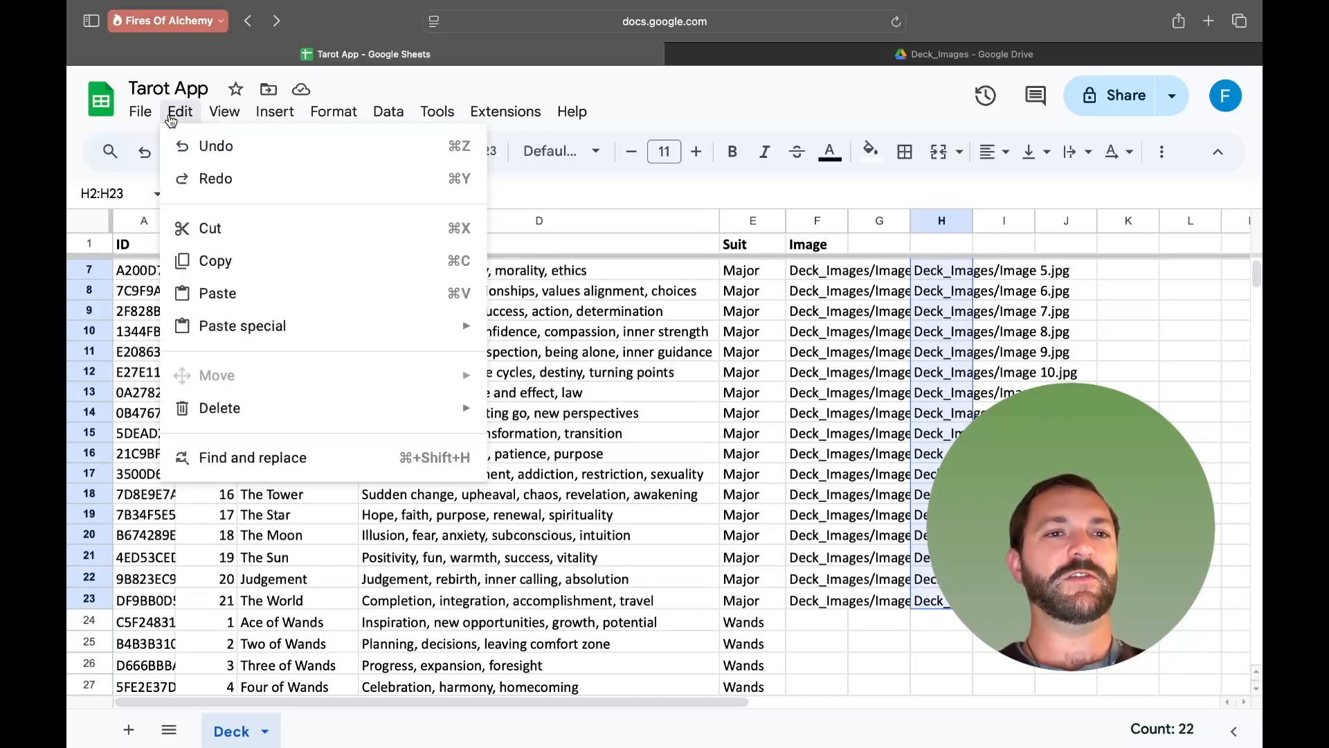
pyautogui.click(241, 272)
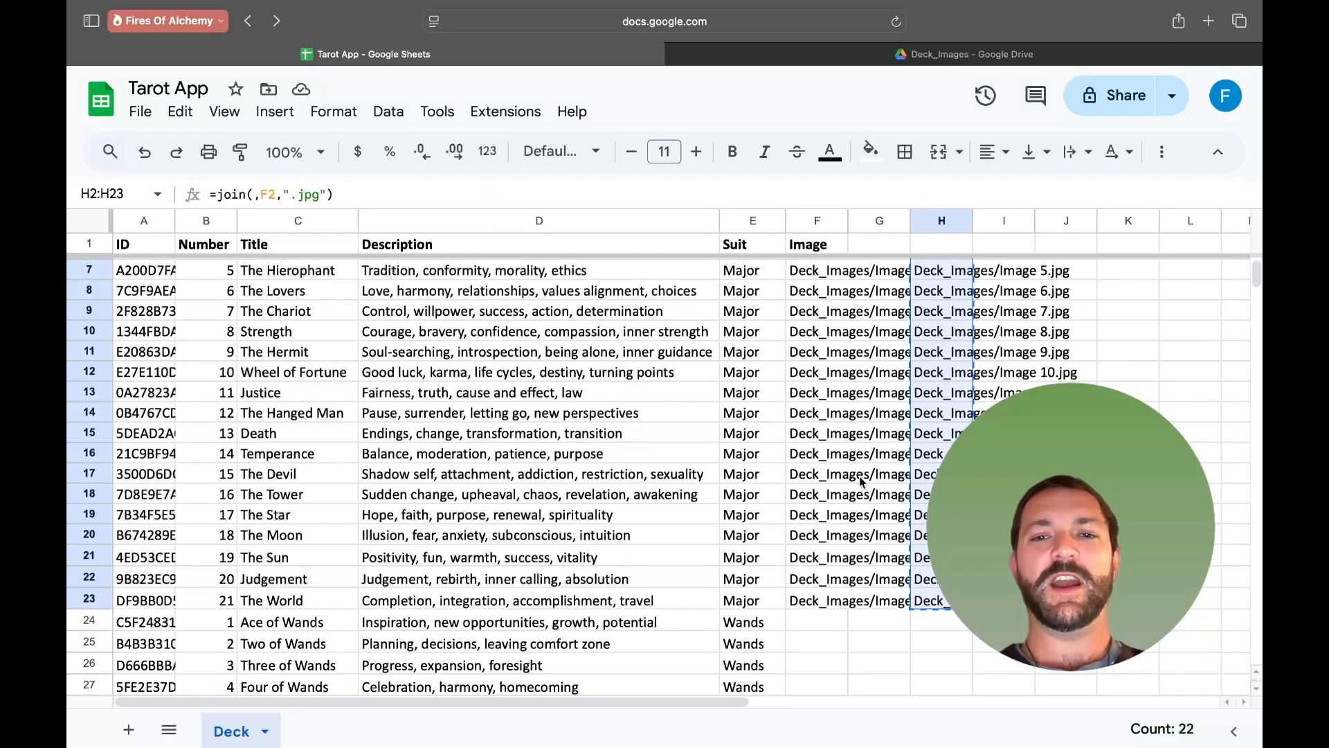
pyautogui.scroll(2, 862, 482)
pyautogui.scroll(-3, 852, 512)
pyautogui.click(806, 569)
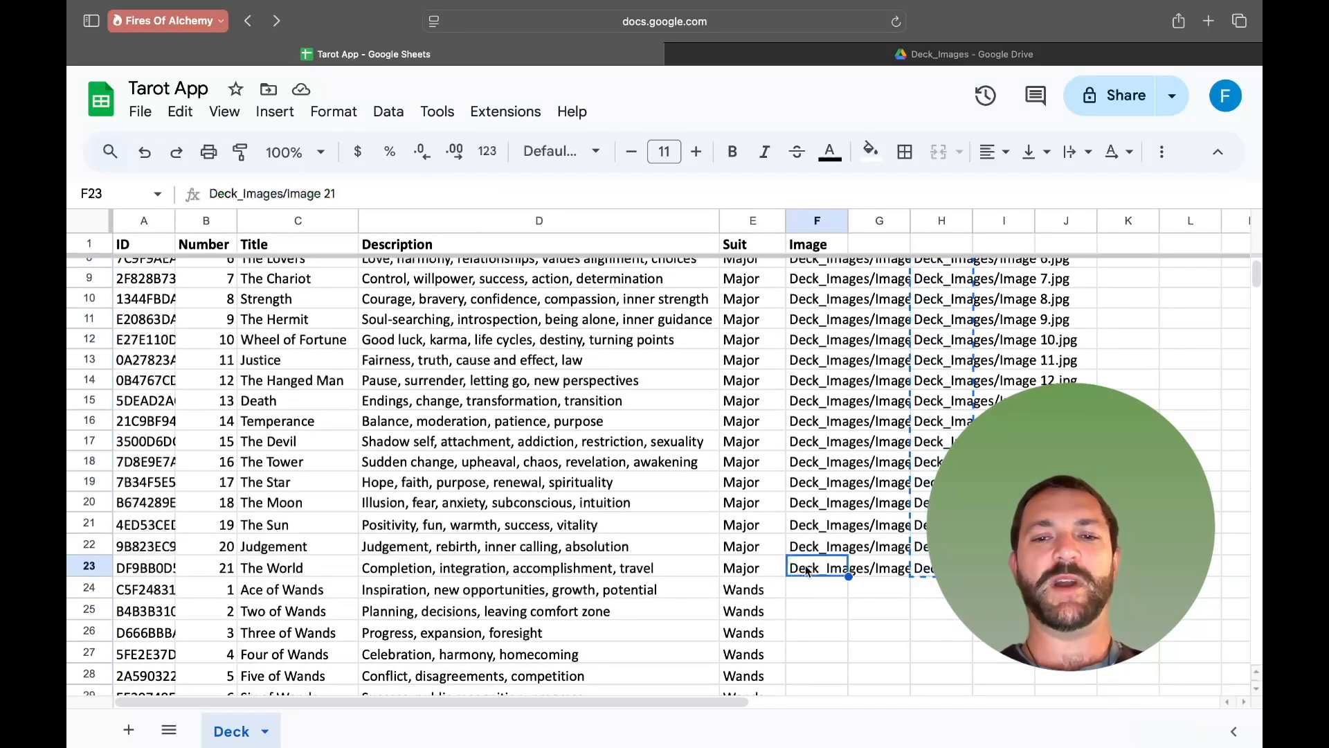
pyautogui.moveTo(807, 569); pyautogui.dragTo(813, 270)
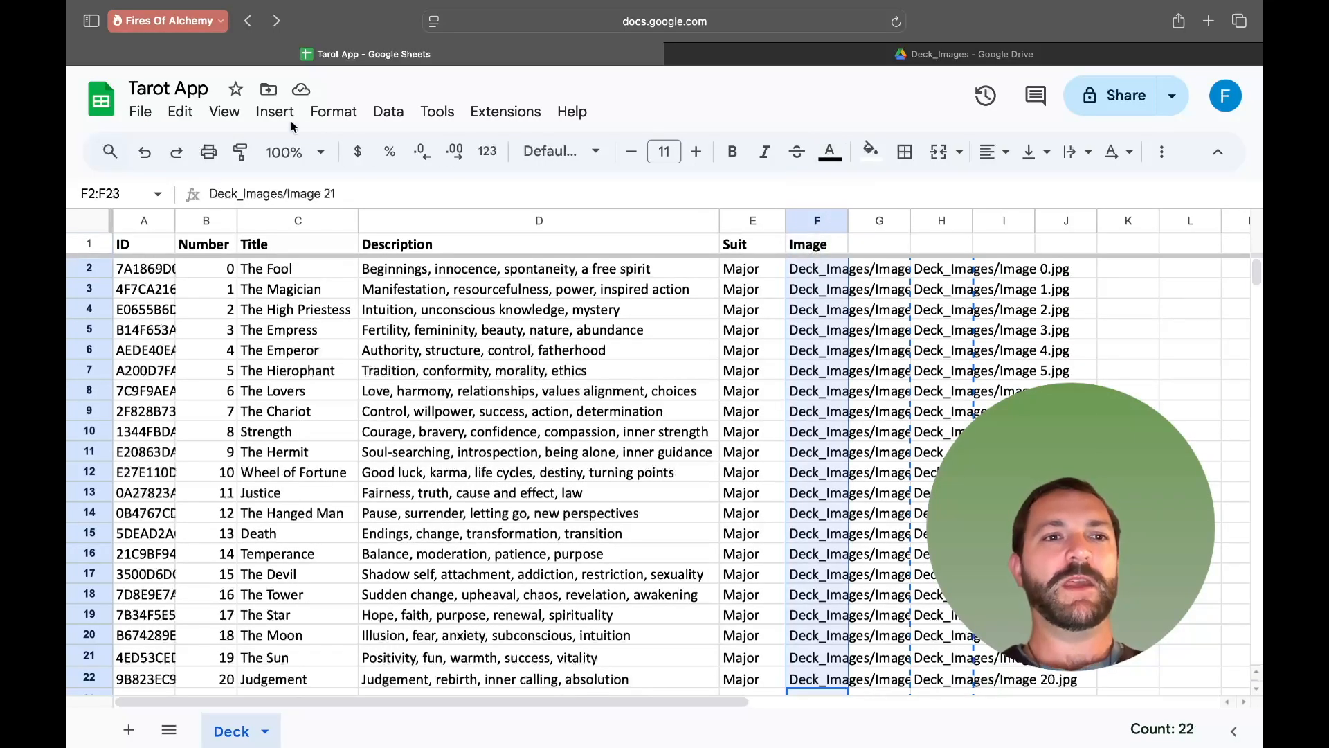
pyautogui.click(179, 111)
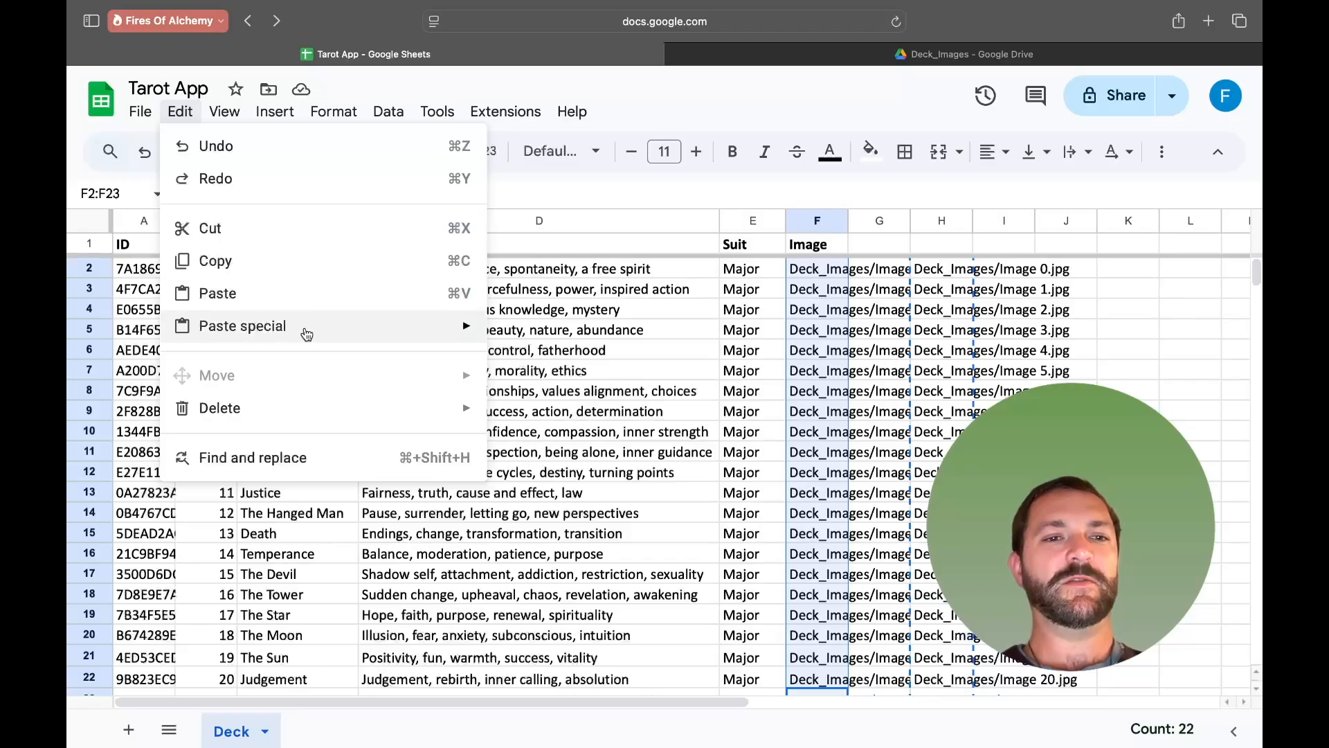
pyautogui.moveTo(441, 344)
pyautogui.click(524, 343)
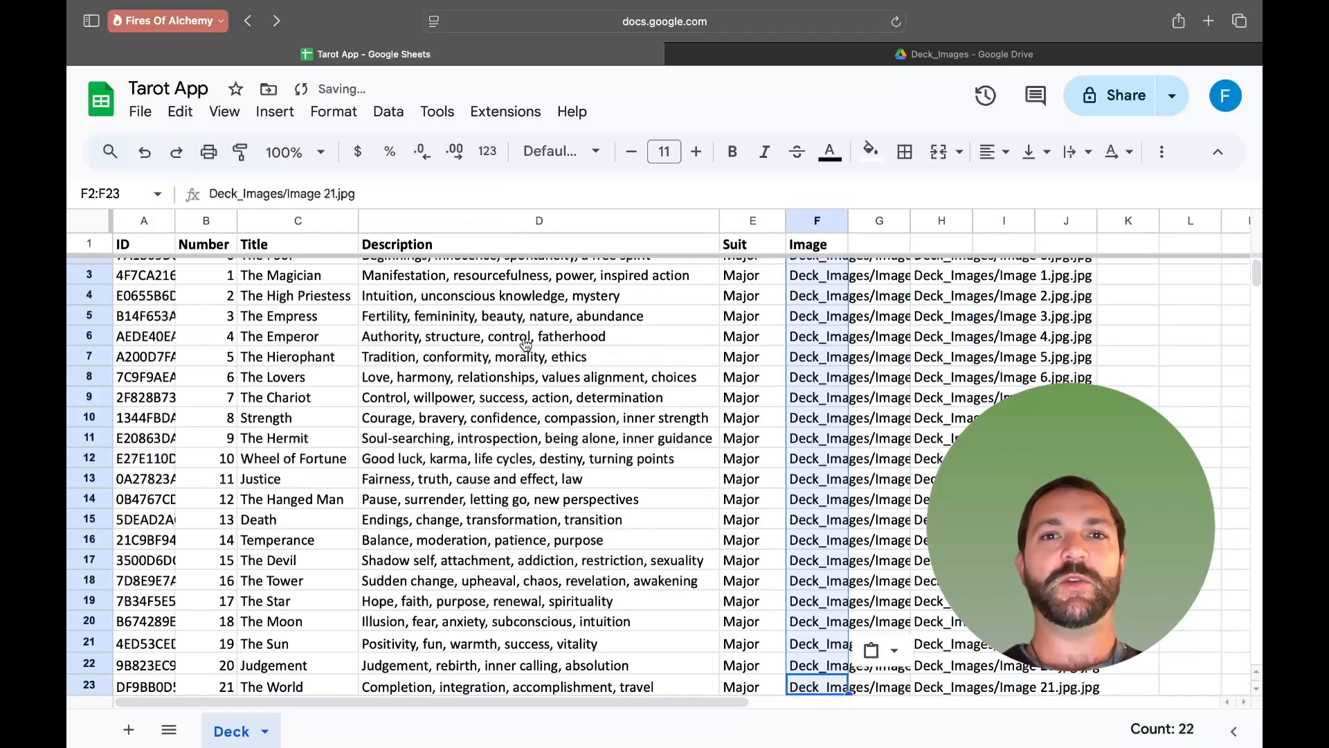
# - Delete the helper column H contents, leaving only the Image column paths
pyautogui.scroll(1, 905, 397)
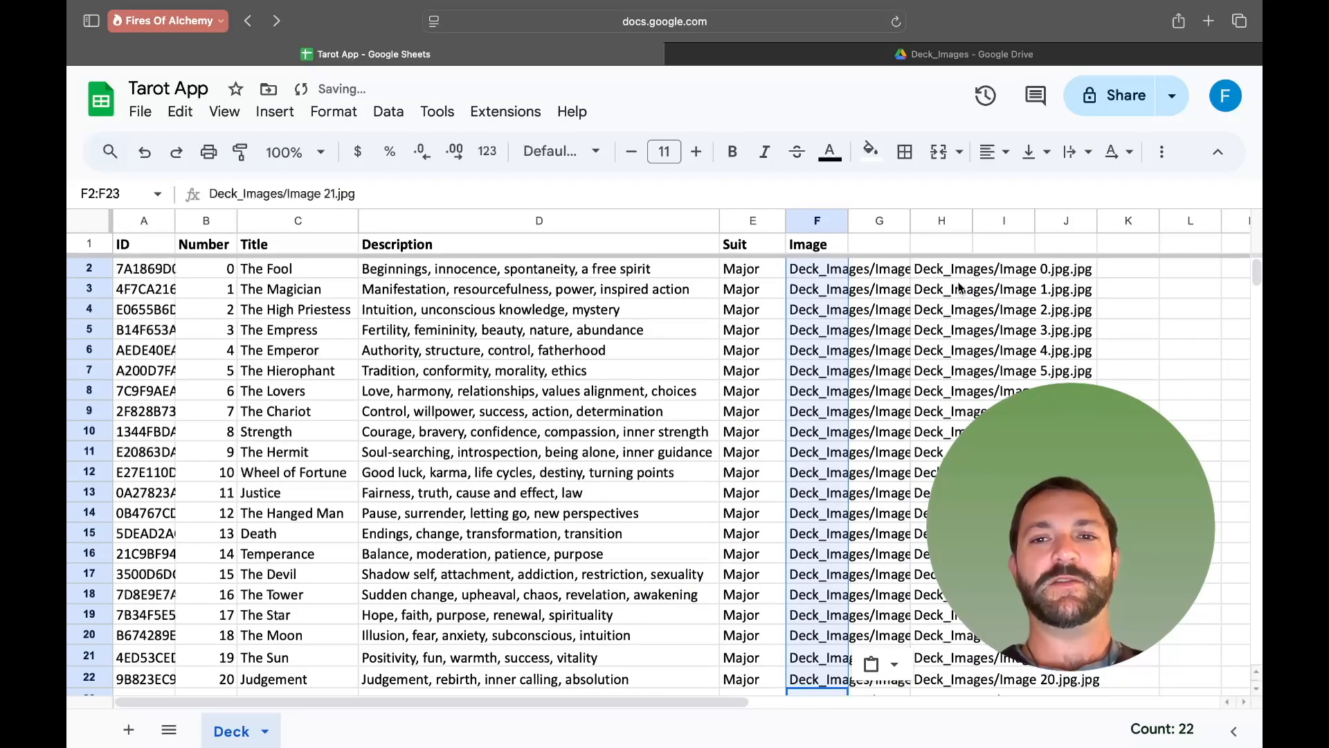
pyautogui.click(942, 223)
pyautogui.press('Delete')
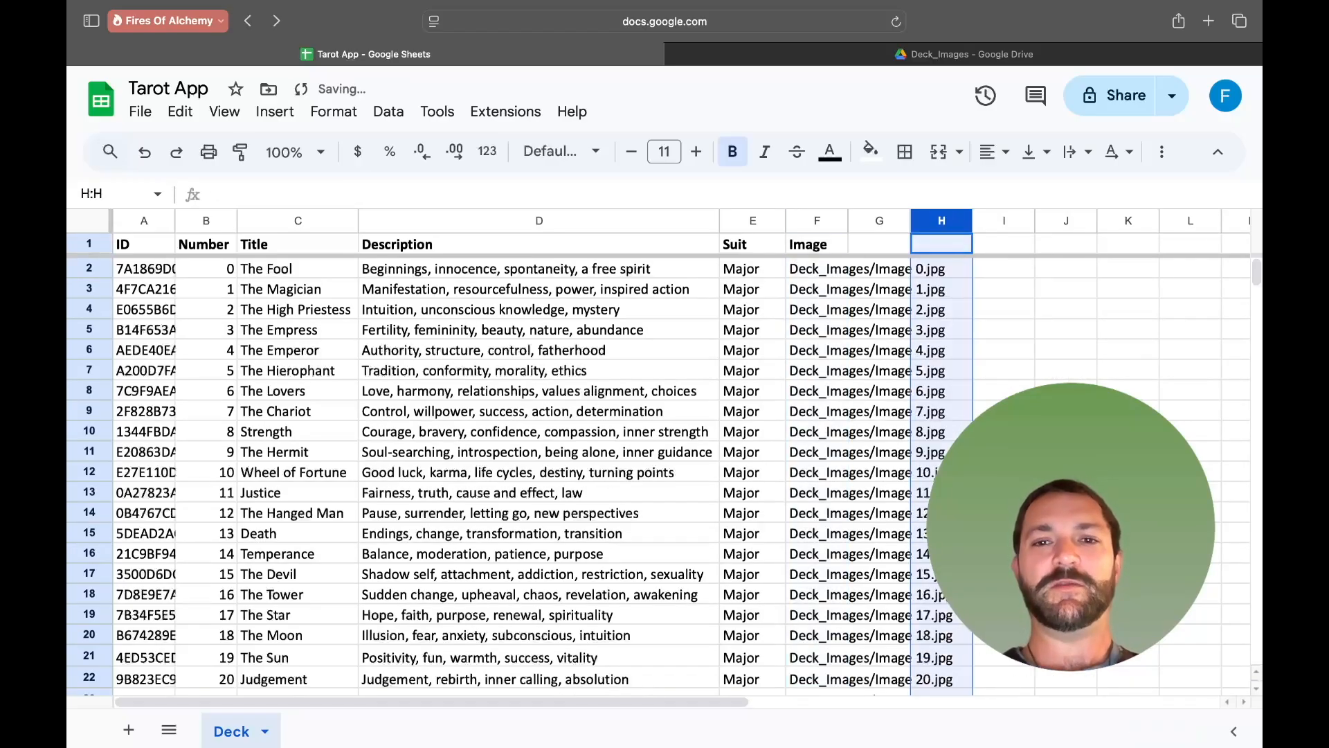
pyautogui.click(1040, 315)
pyautogui.click(840, 271)
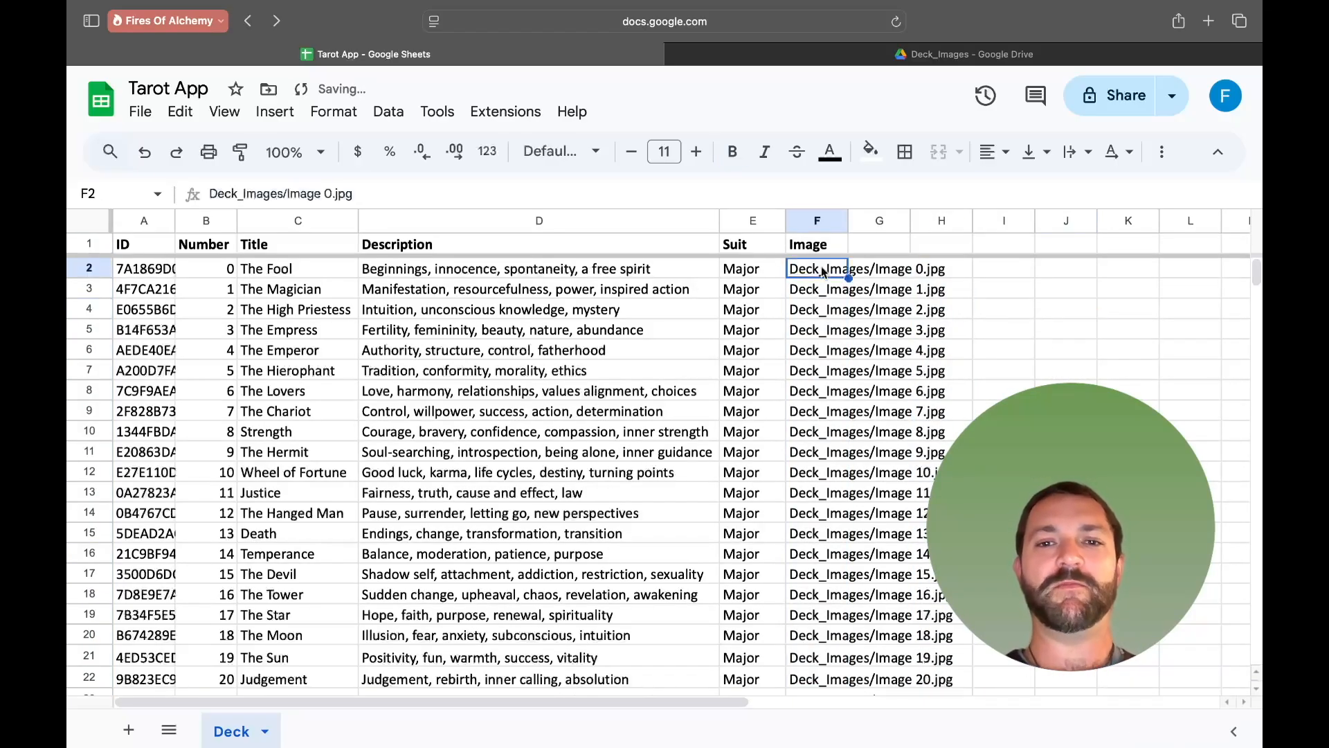
# - Compare the image paths in the Image column with the file names in the Deck_Images folder in Drive
pyautogui.click(845, 291)
pyautogui.click(848, 311)
pyautogui.click(848, 370)
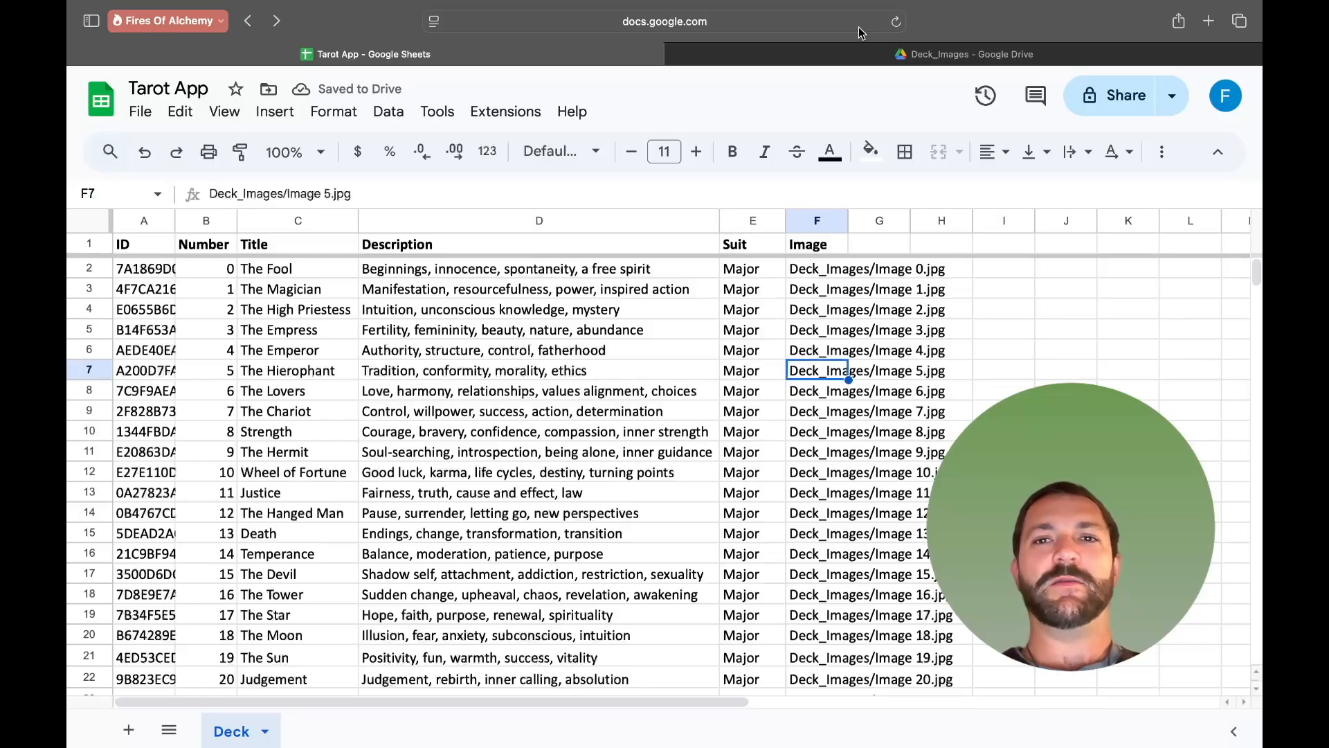
pyautogui.click(871, 55)
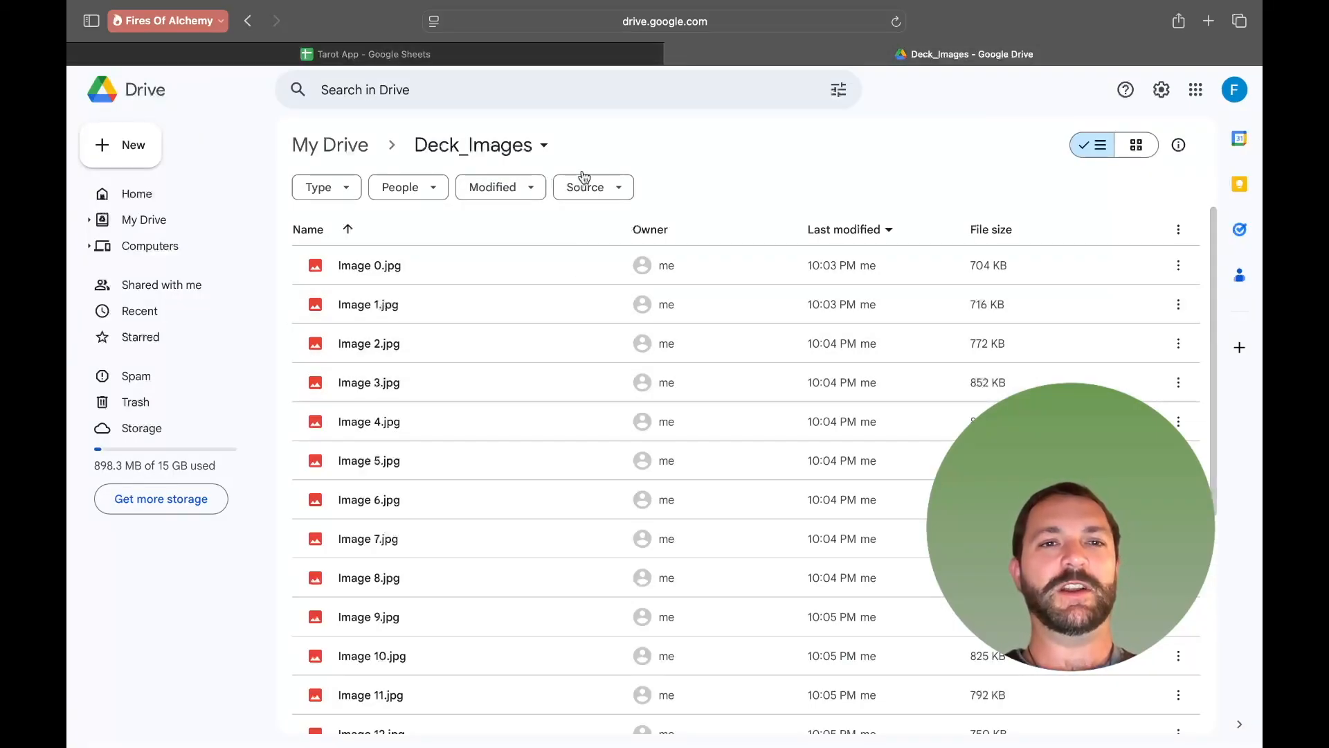
pyautogui.hotkey('ctrl', 'shift', 'Tab')
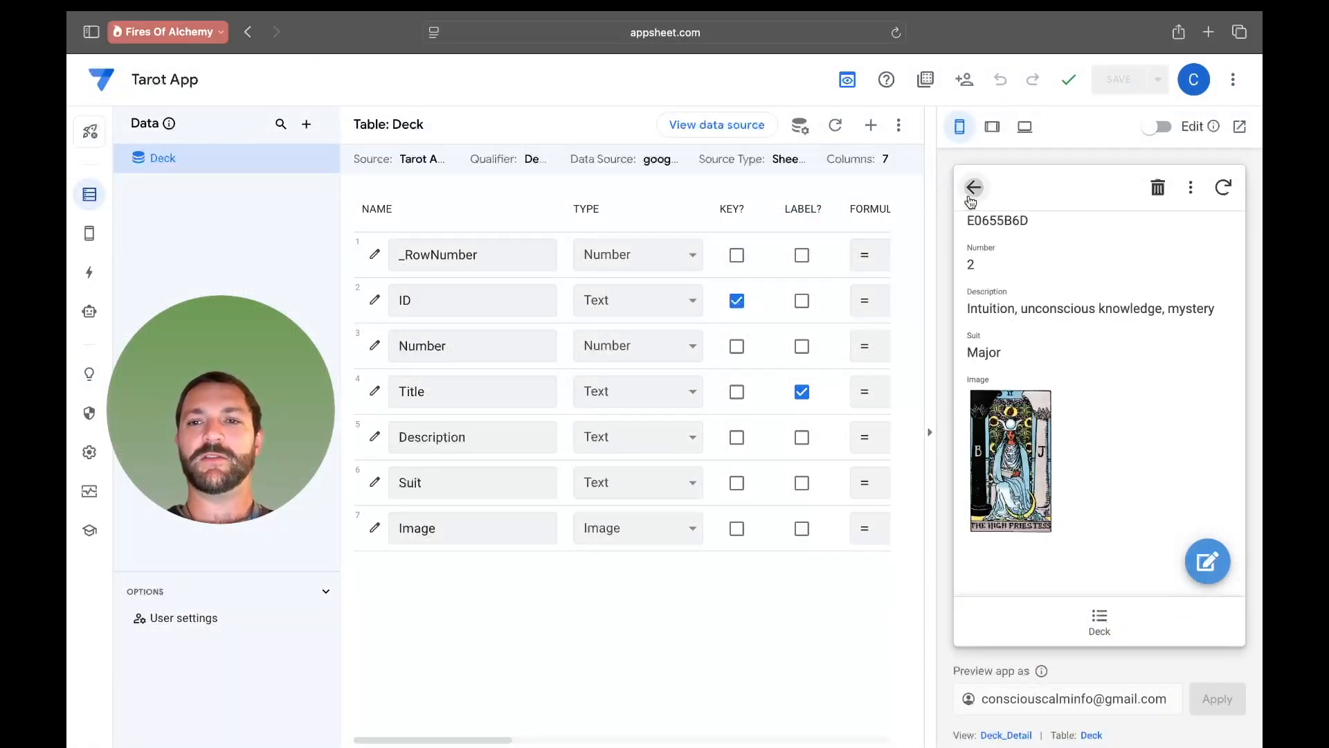
# - Return to the deck list and sync the app preview so the card images load
pyautogui.click(974, 187)
pyautogui.click(1223, 188)
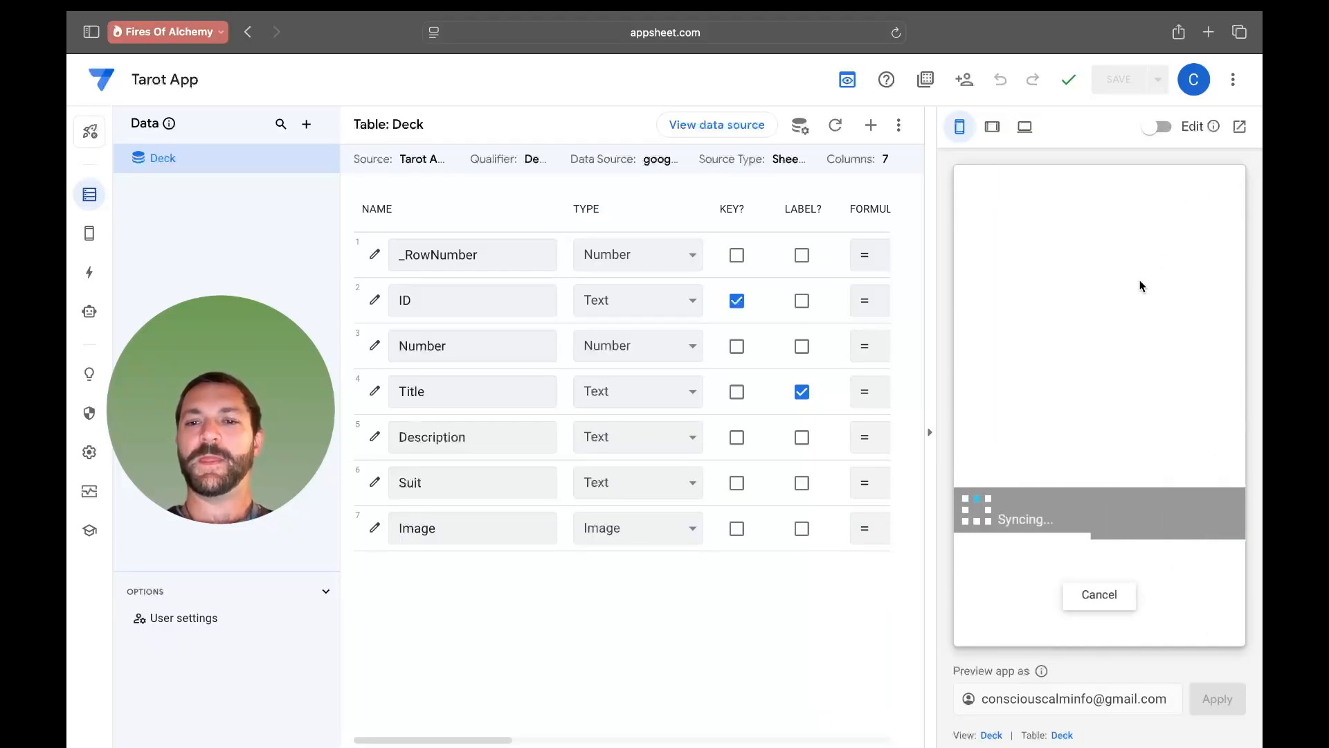
pyautogui.scroll(-2, 1122, 484)
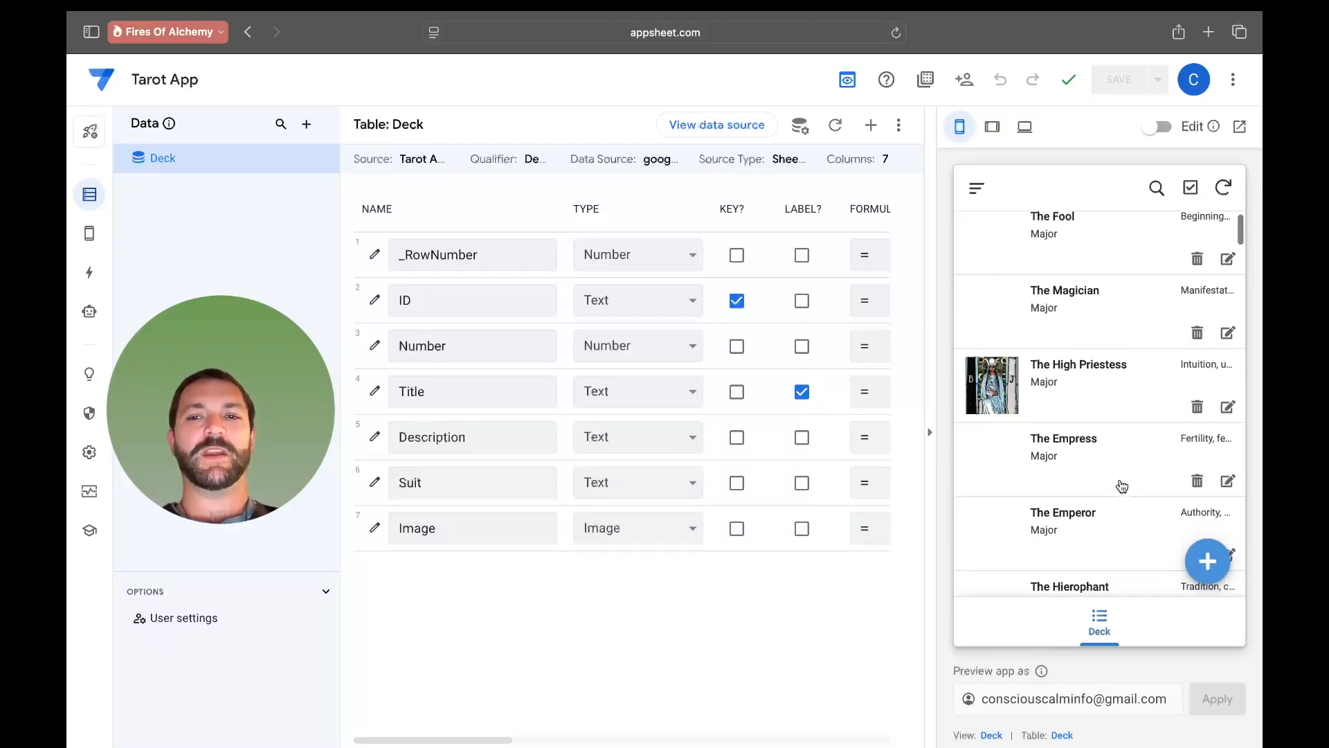
pyautogui.scroll(-3, 1122, 485)
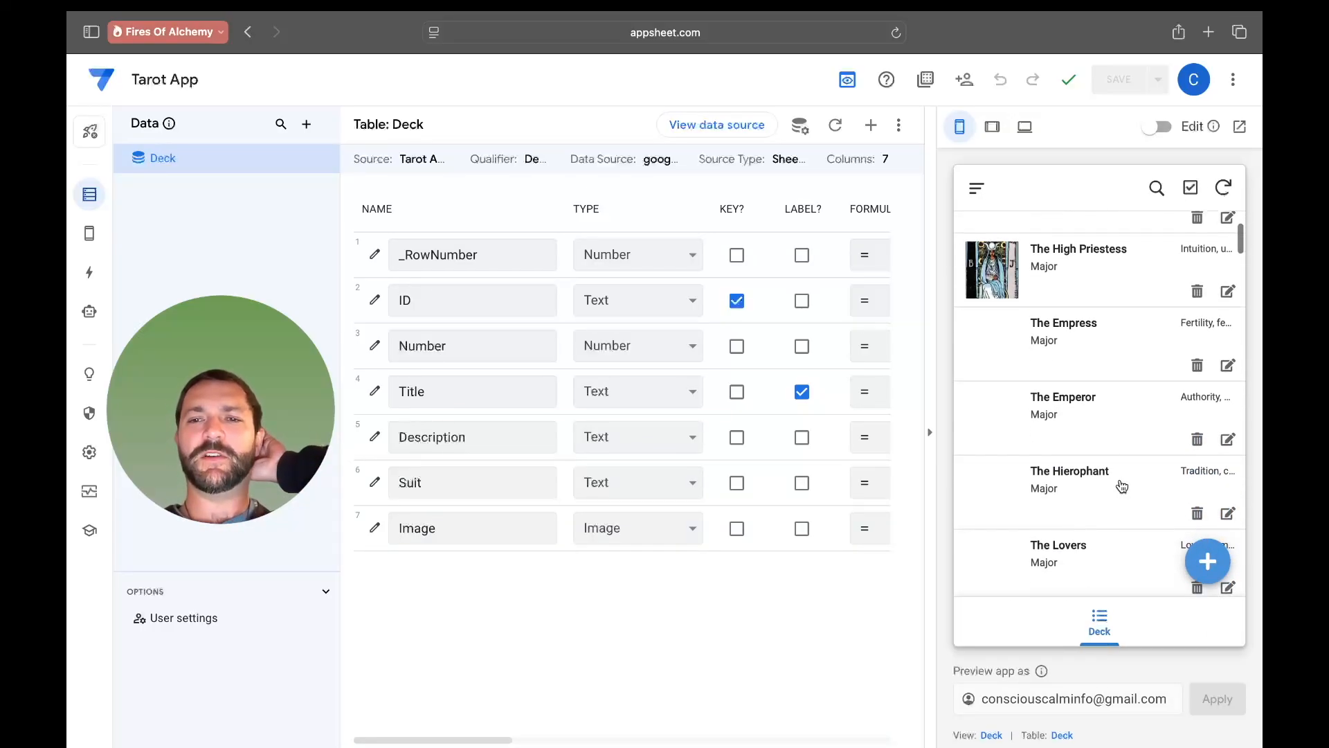
pyautogui.scroll(4, 1122, 484)
pyautogui.scroll(-3, 1122, 485)
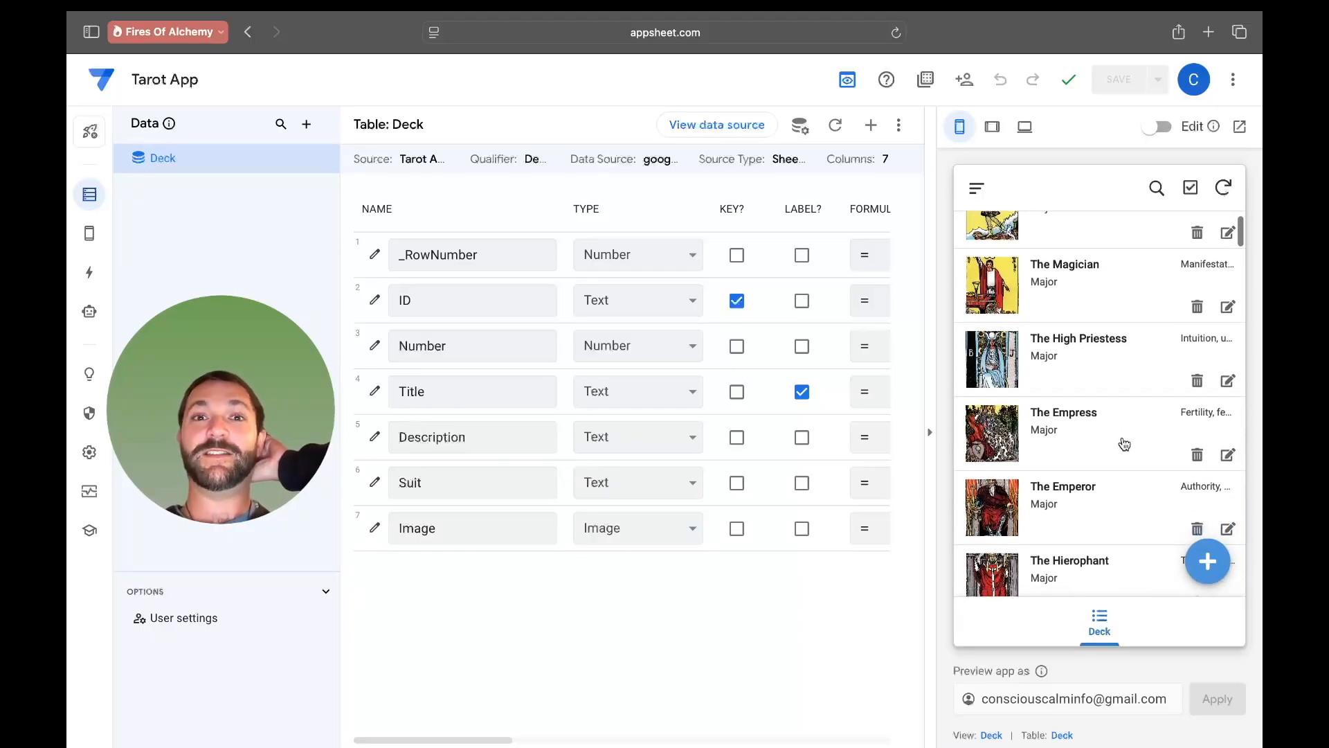
pyautogui.scroll(-7, 1124, 444)
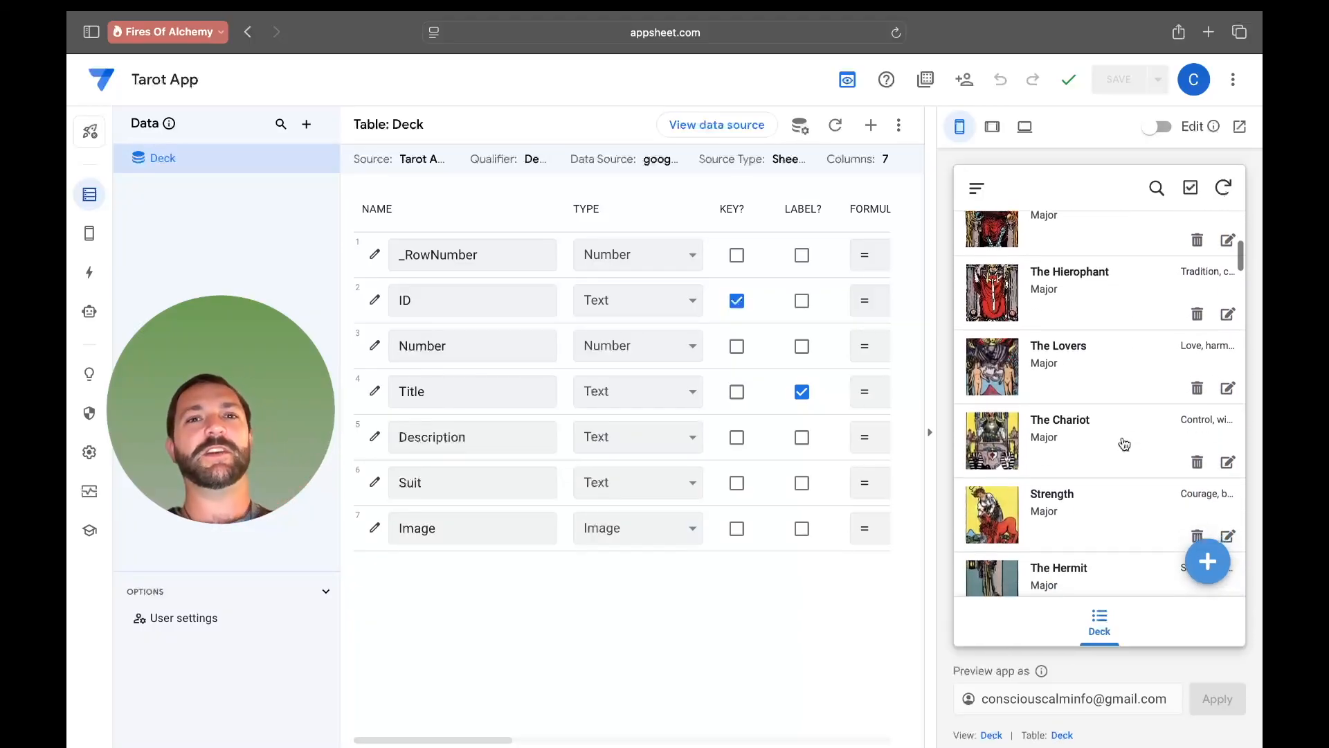
pyautogui.scroll(-6, 1125, 444)
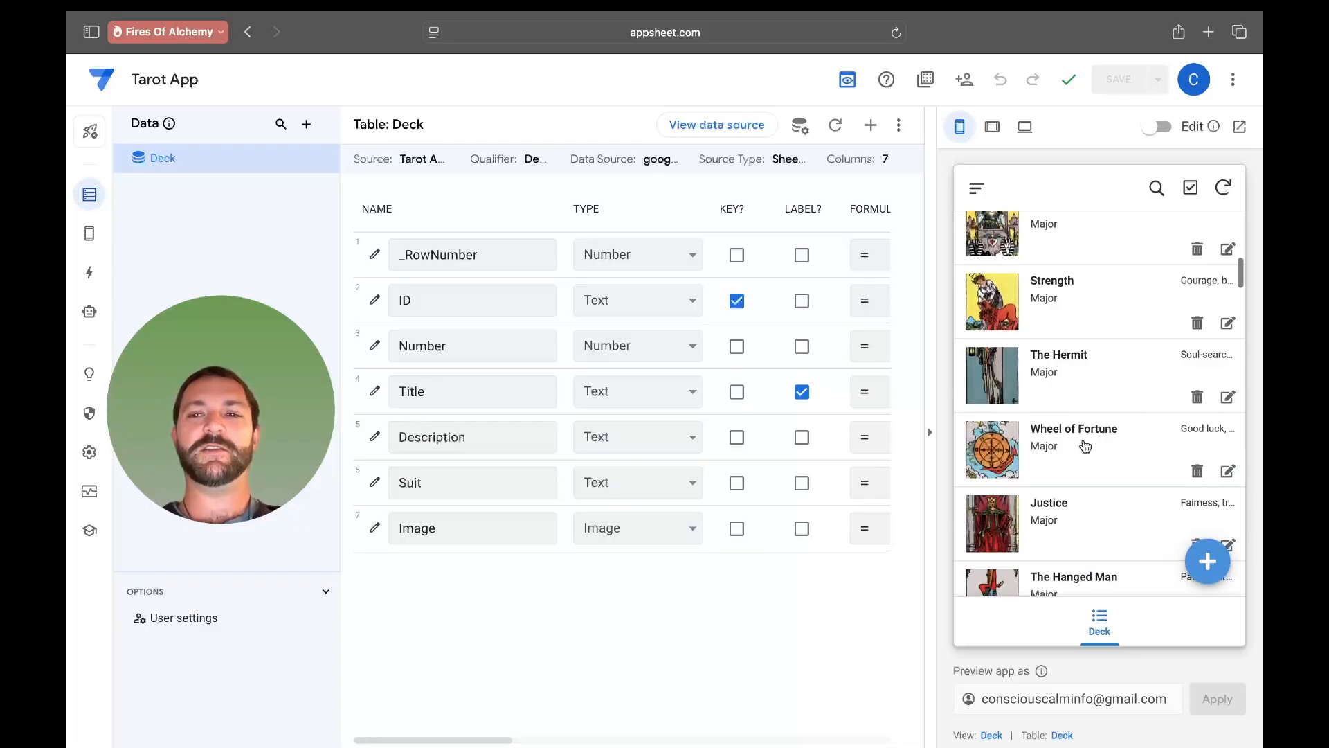
# - Open several card records such as Wheel of Fortune and Death in the preview to check their images
pyautogui.click(1085, 445)
pyautogui.scroll(-2, 1139, 315)
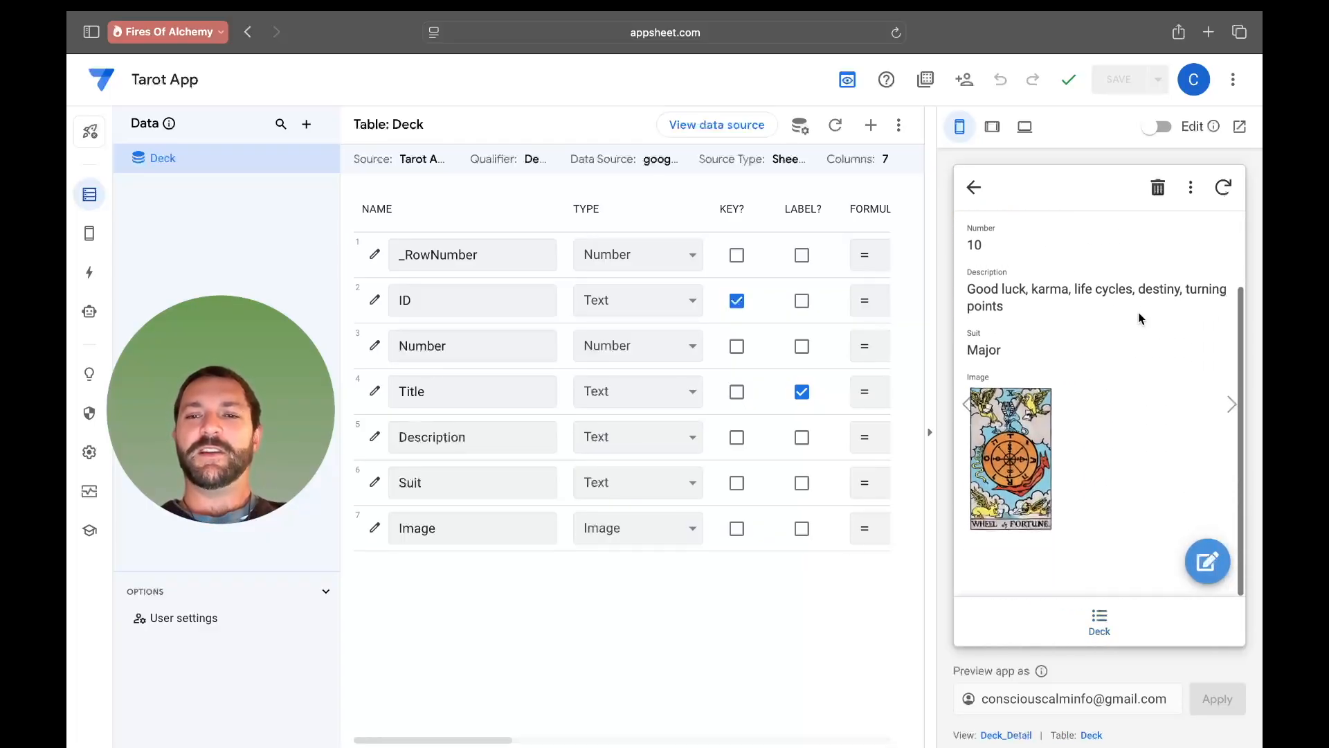
pyautogui.click(976, 190)
pyautogui.scroll(-4, 1036, 432)
pyautogui.scroll(-2, 1037, 433)
pyautogui.click(1072, 413)
pyautogui.scroll(-2, 1045, 304)
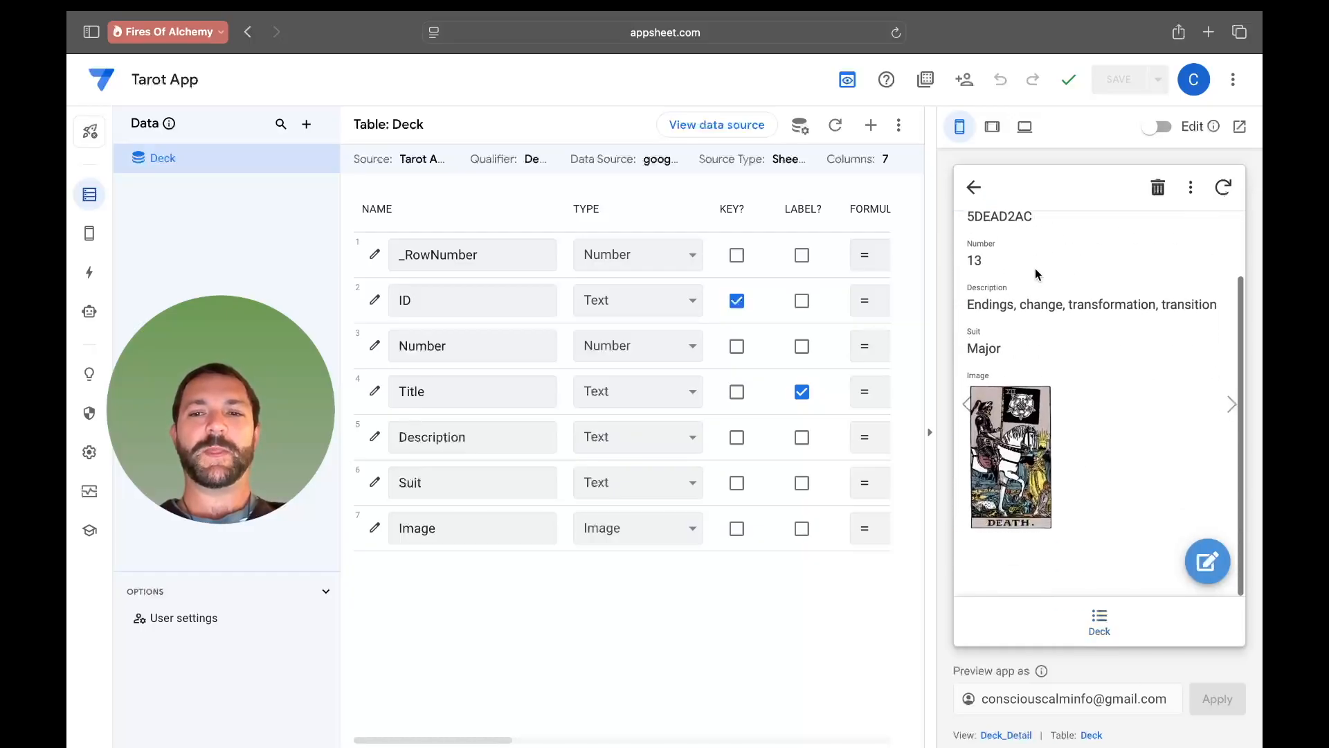
pyautogui.click(974, 187)
pyautogui.scroll(-5, 1060, 354)
pyautogui.scroll(-5, 1060, 354)
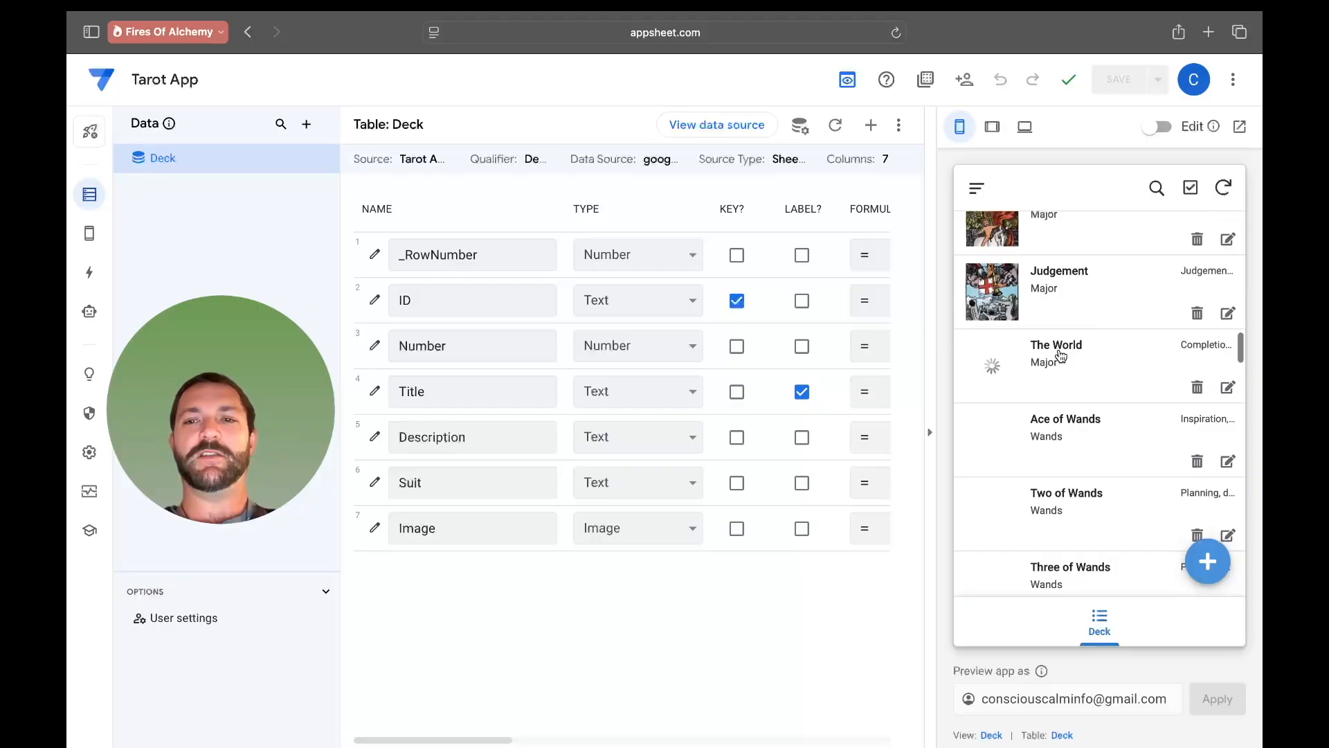
pyautogui.scroll(1, 1061, 355)
pyautogui.scroll(15, 1091, 426)
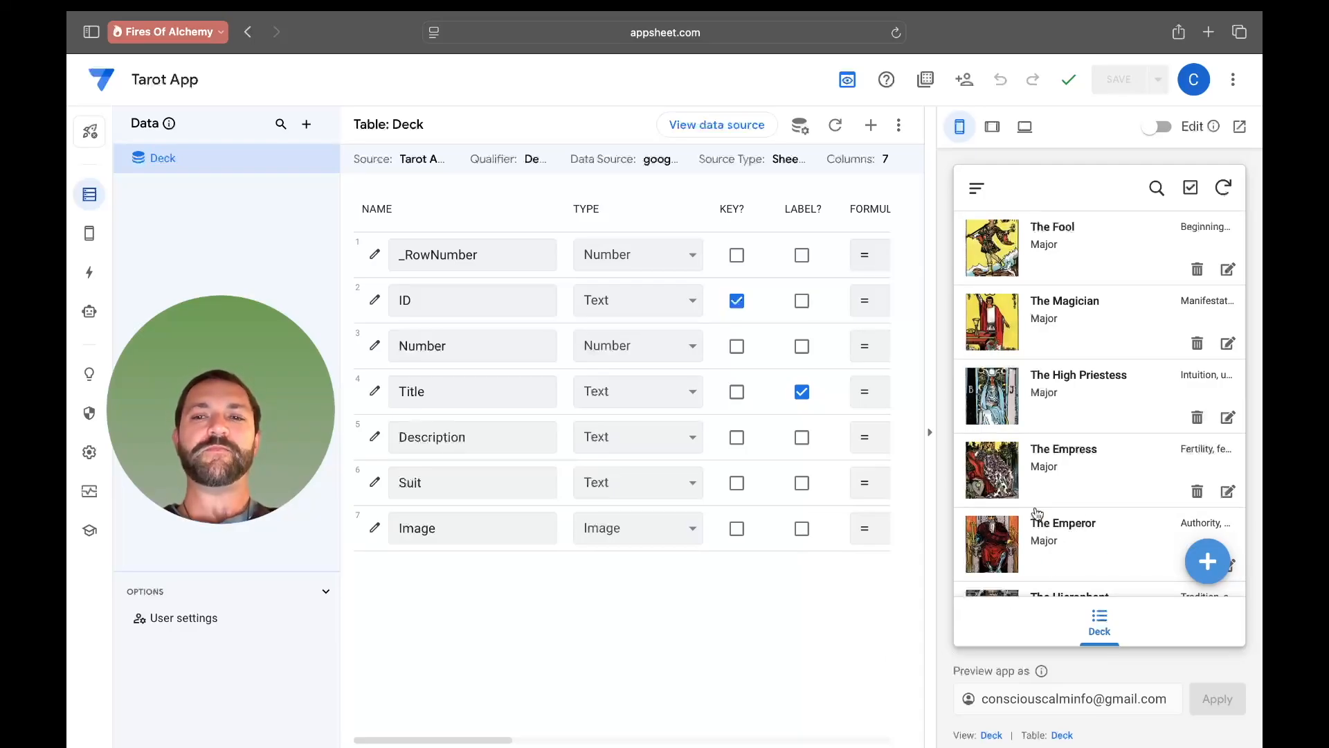
# - Open The Fool's record, enlarge its card image and zoom in, then return to the deck list
pyautogui.click(1064, 263)
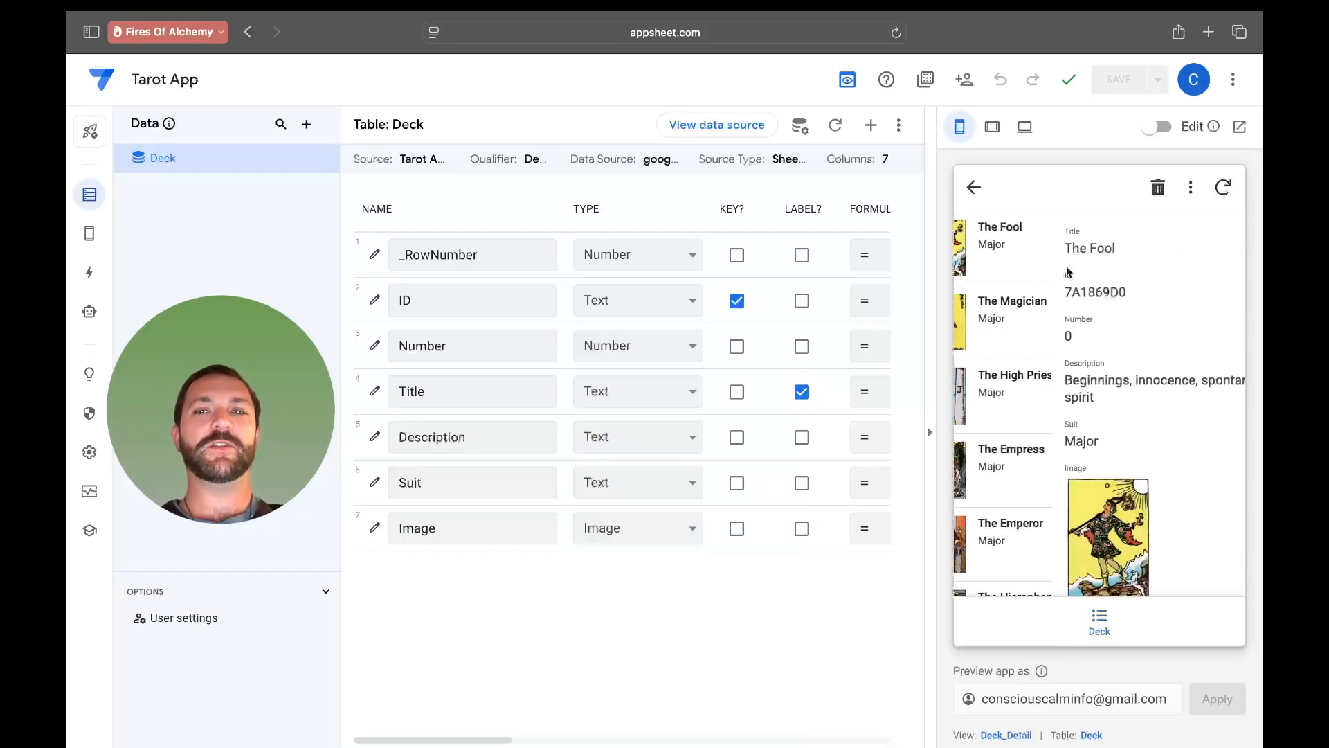
pyautogui.click(1001, 519)
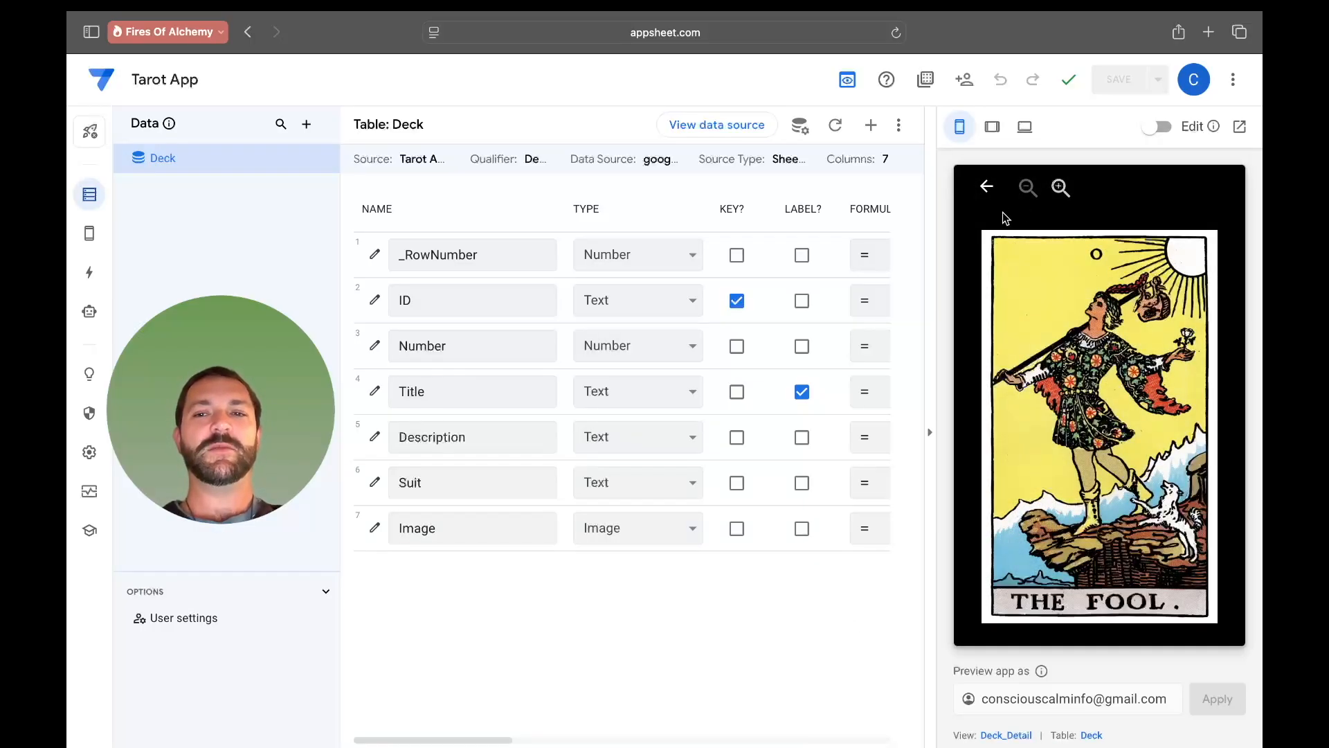
pyautogui.click(1060, 188)
pyautogui.click(1061, 201)
pyautogui.moveTo(1068, 327); pyautogui.dragTo(1114, 512)
pyautogui.click(994, 186)
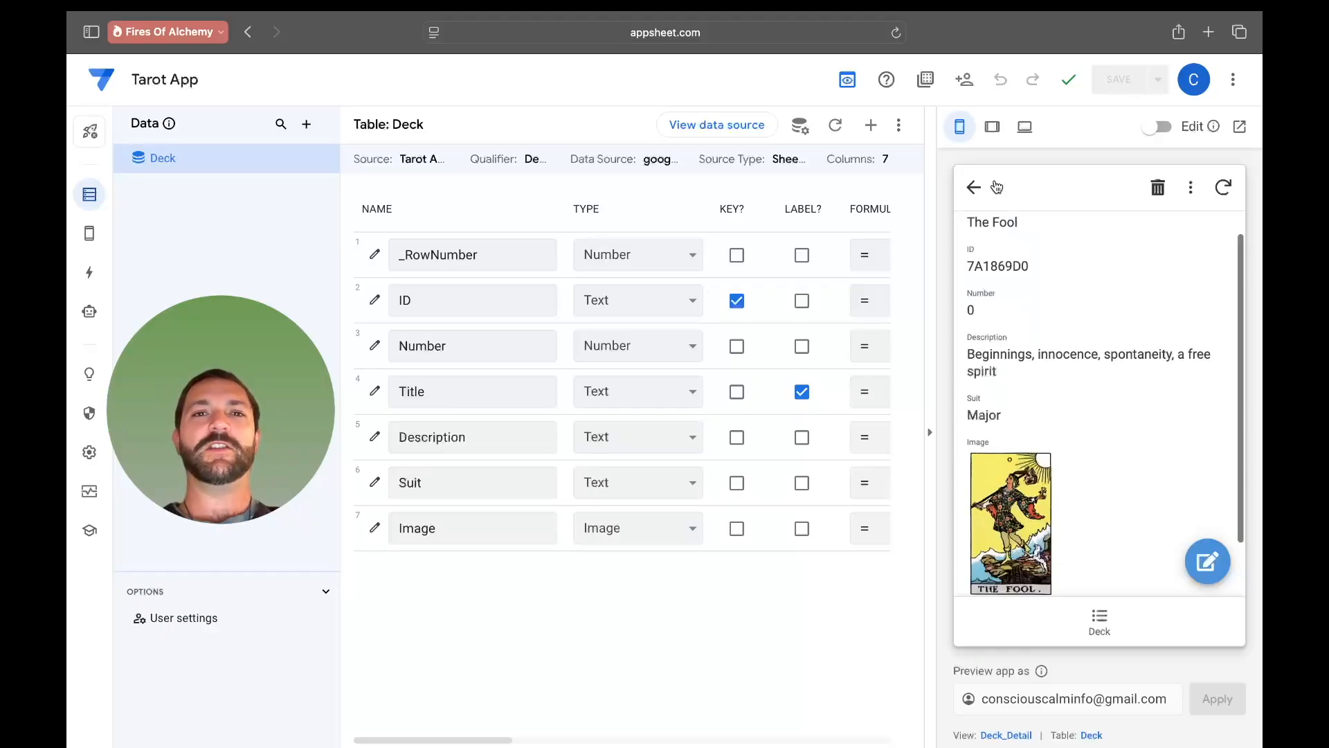
pyautogui.click(974, 187)
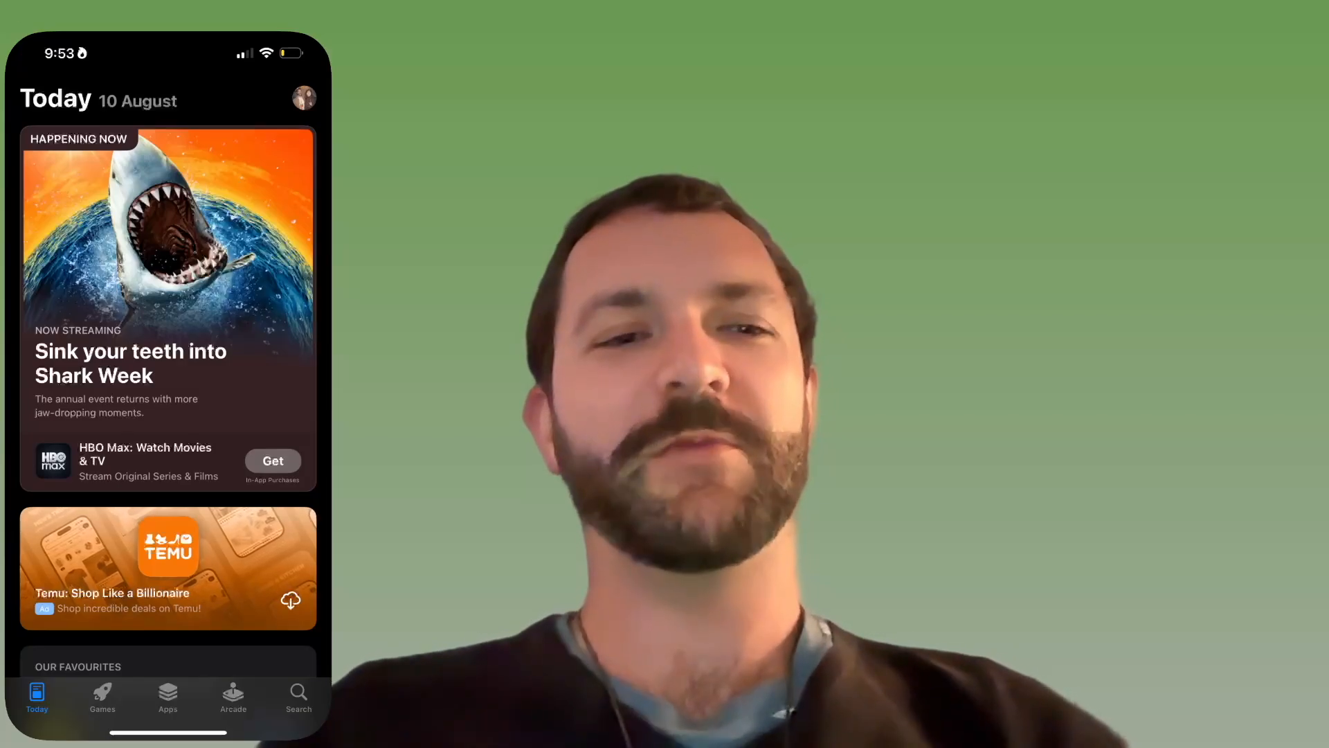
# - Switch to the phone's App Store and search for Appsheet
pyautogui.click(299, 693)
pyautogui.click(196, 135)
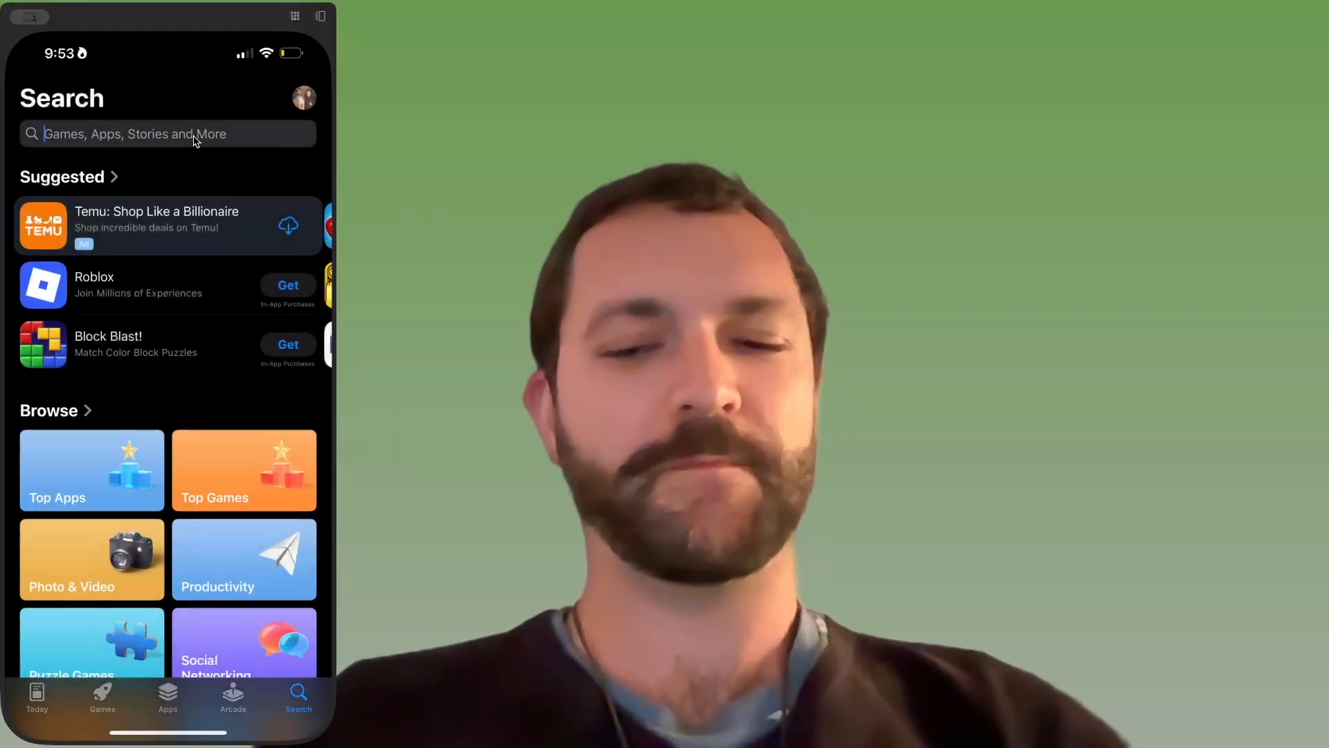
pyautogui.write('Appsheet')
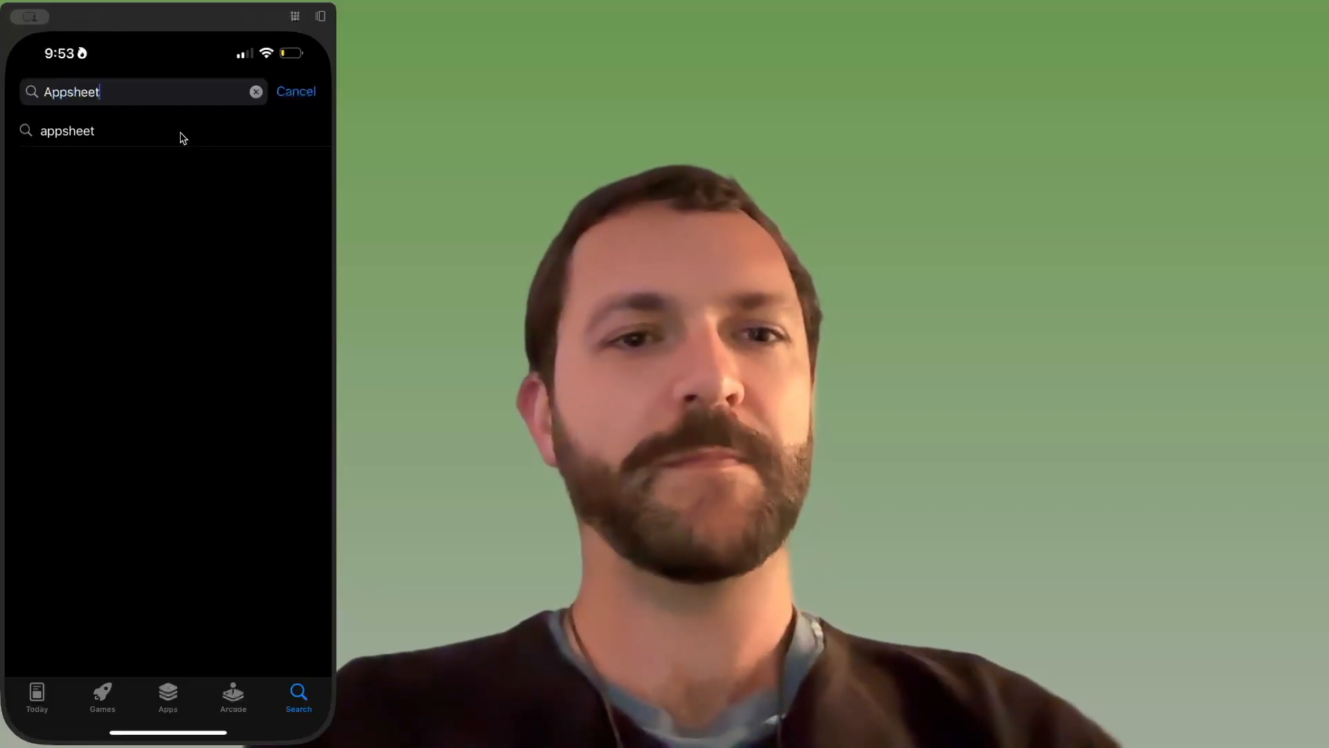
pyautogui.click(182, 137)
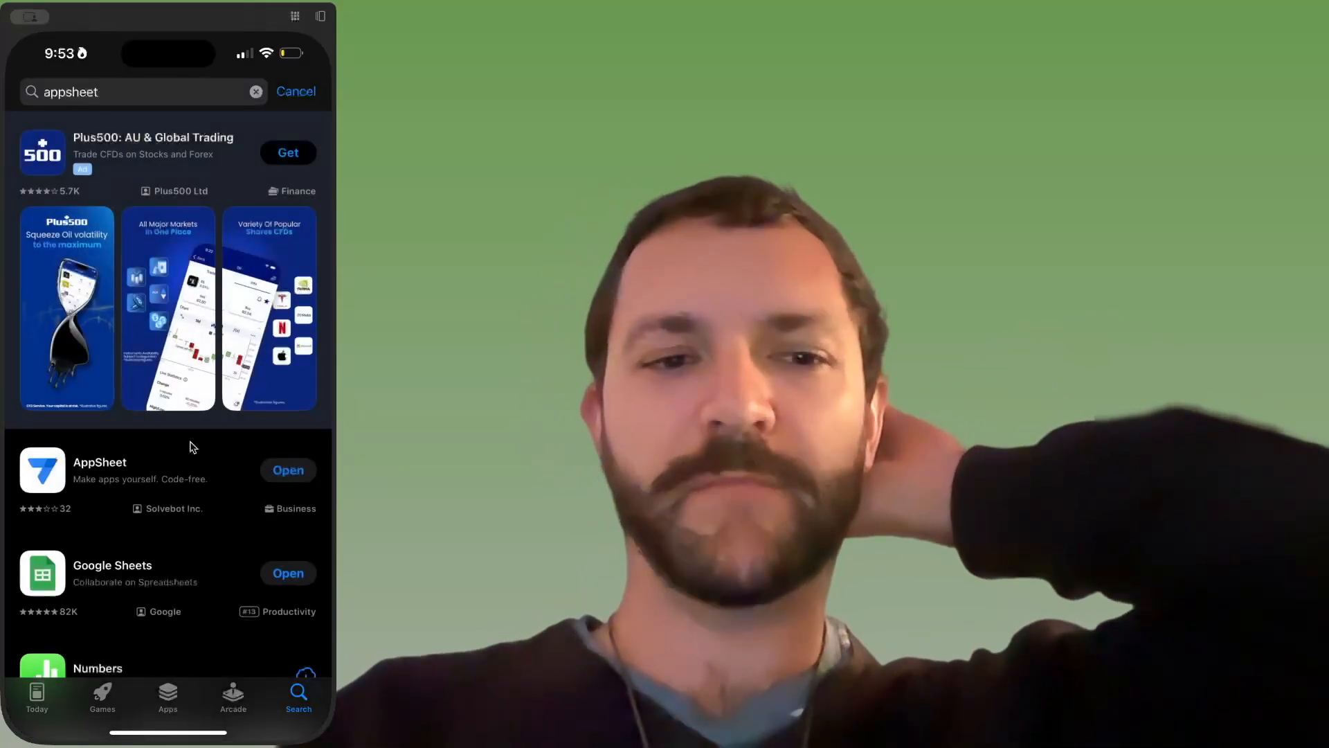
# - Launch the AppSheet mobile app and open Tarot App from the apps owned by me
pyautogui.click(164, 472)
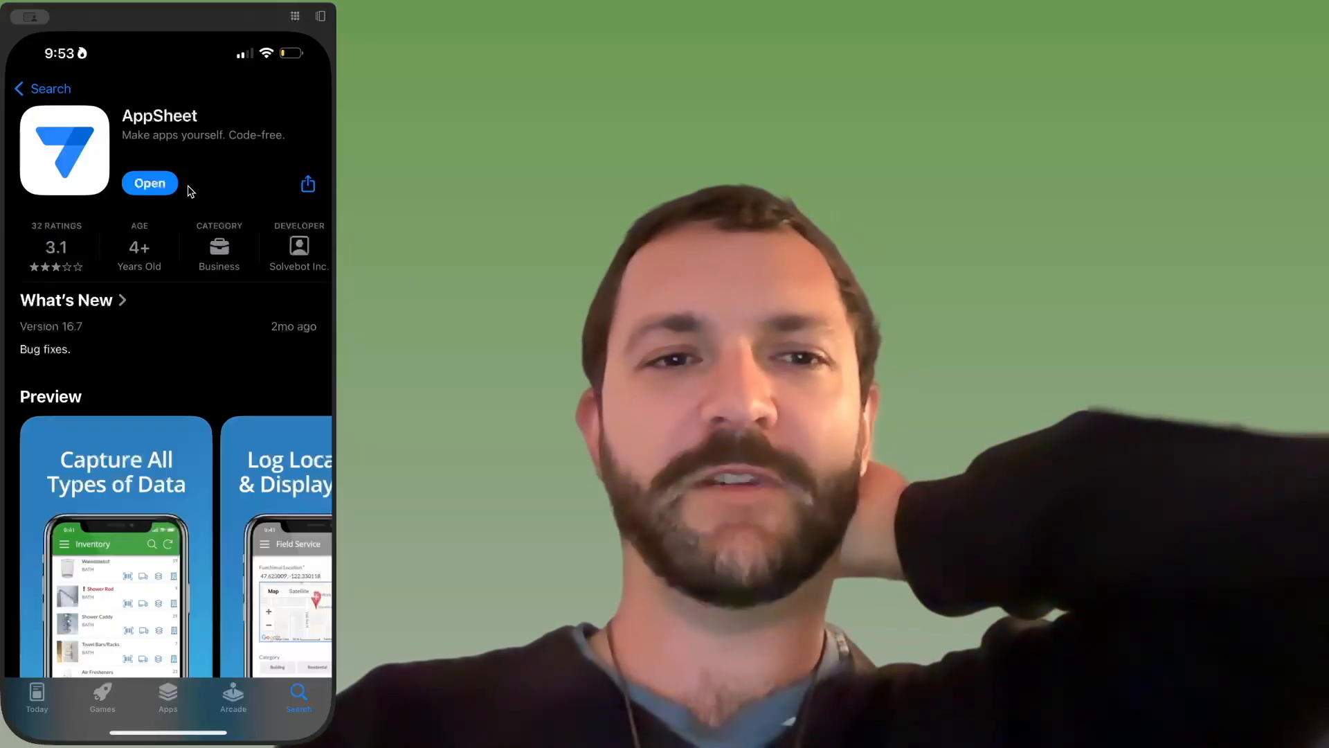
pyautogui.click(150, 184)
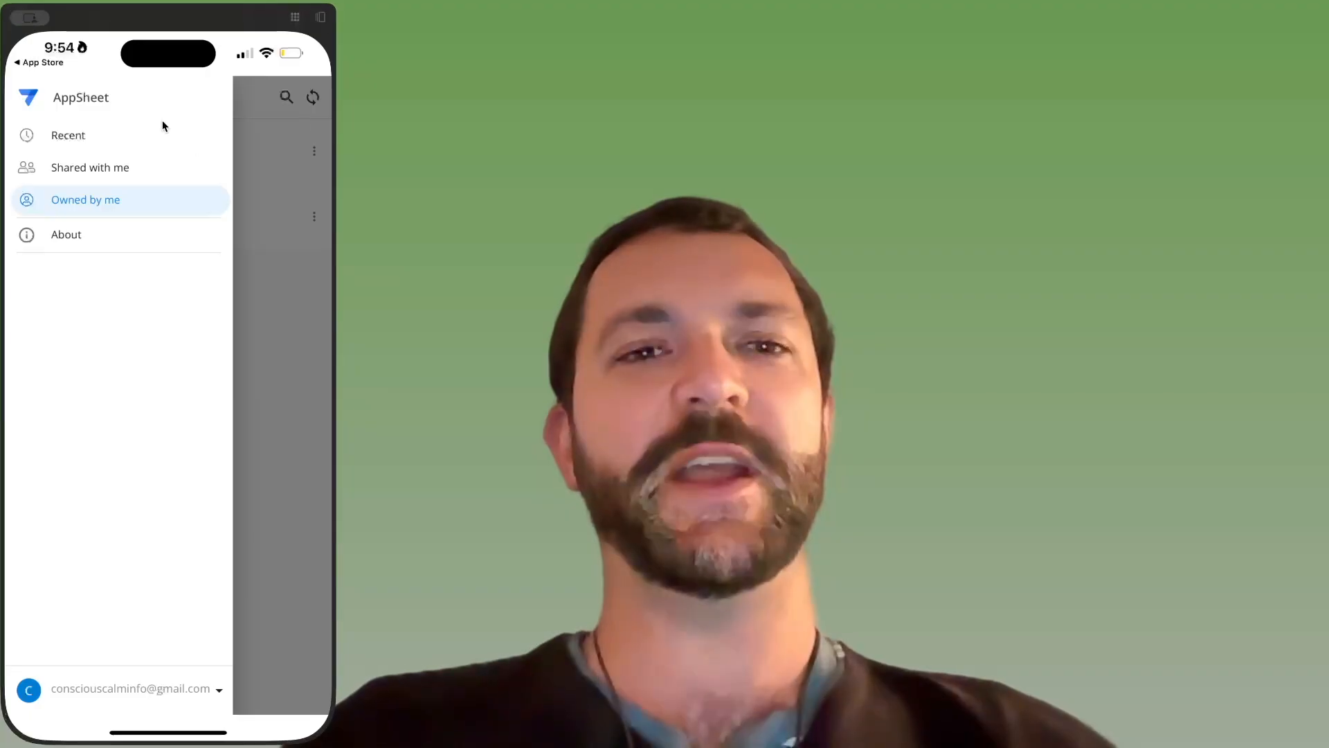
pyautogui.click(139, 201)
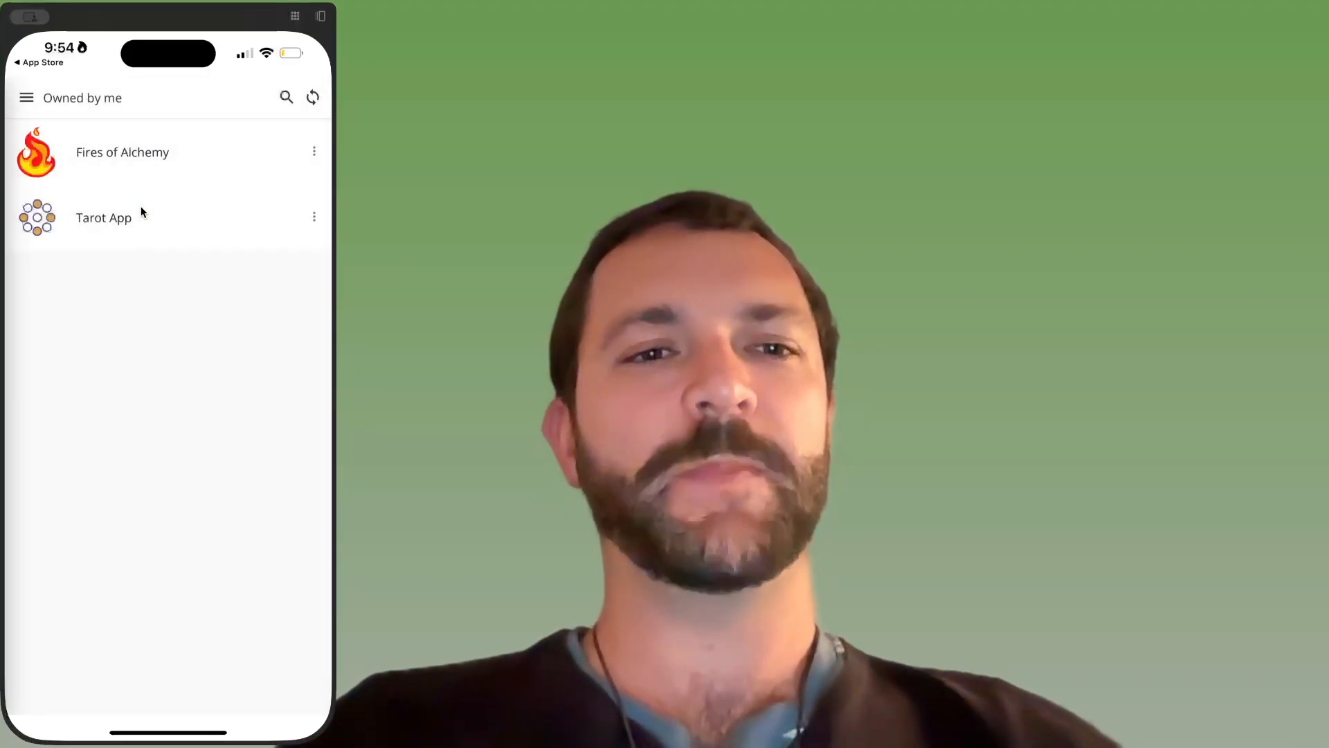
pyautogui.click(109, 225)
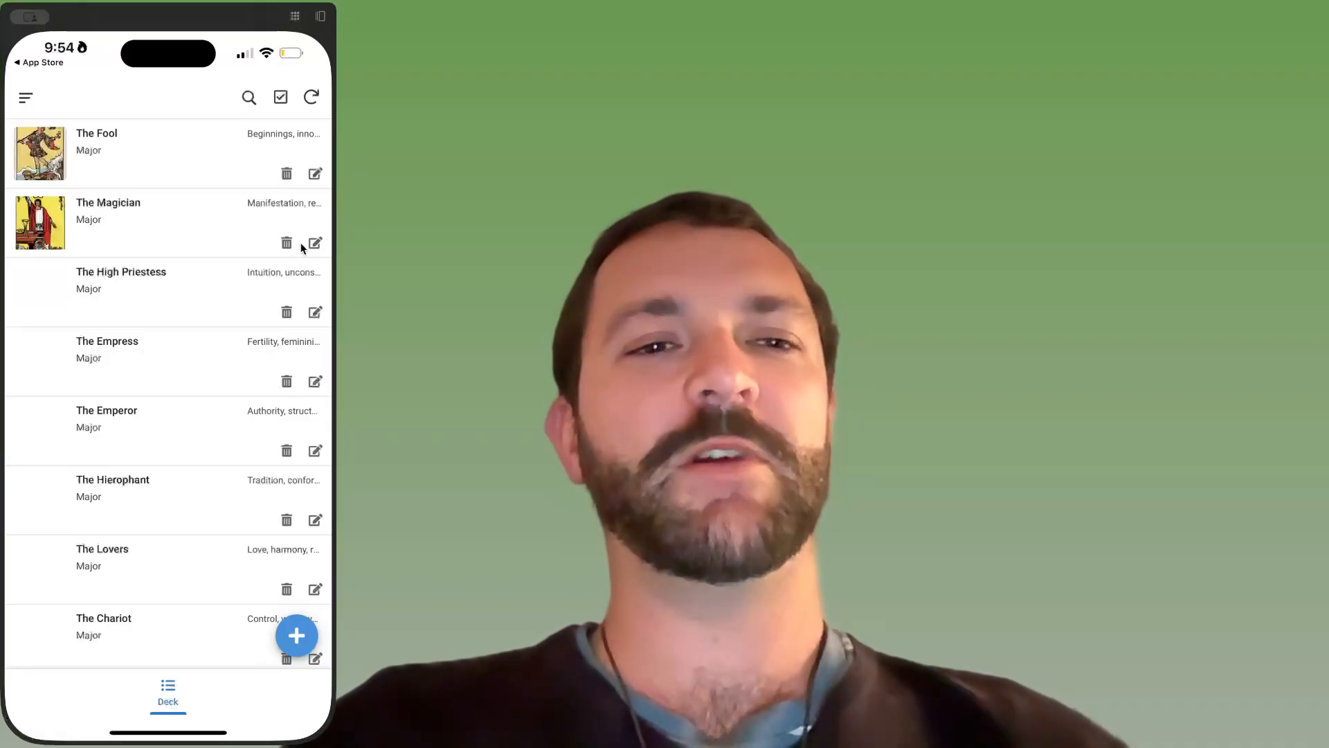
# - Edit The High Priestess record on the phone and start adding a photo to its Image field
pyautogui.click(137, 283)
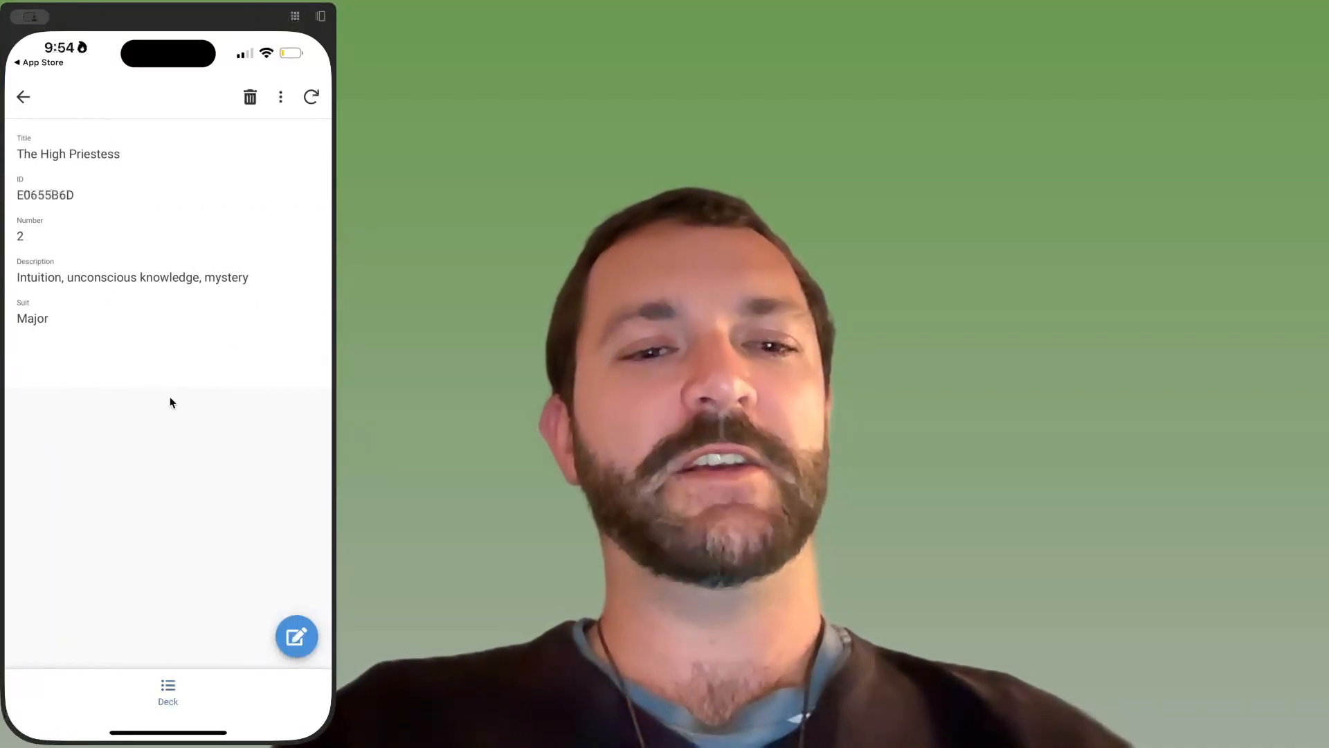
pyautogui.click(296, 640)
pyautogui.click(173, 564)
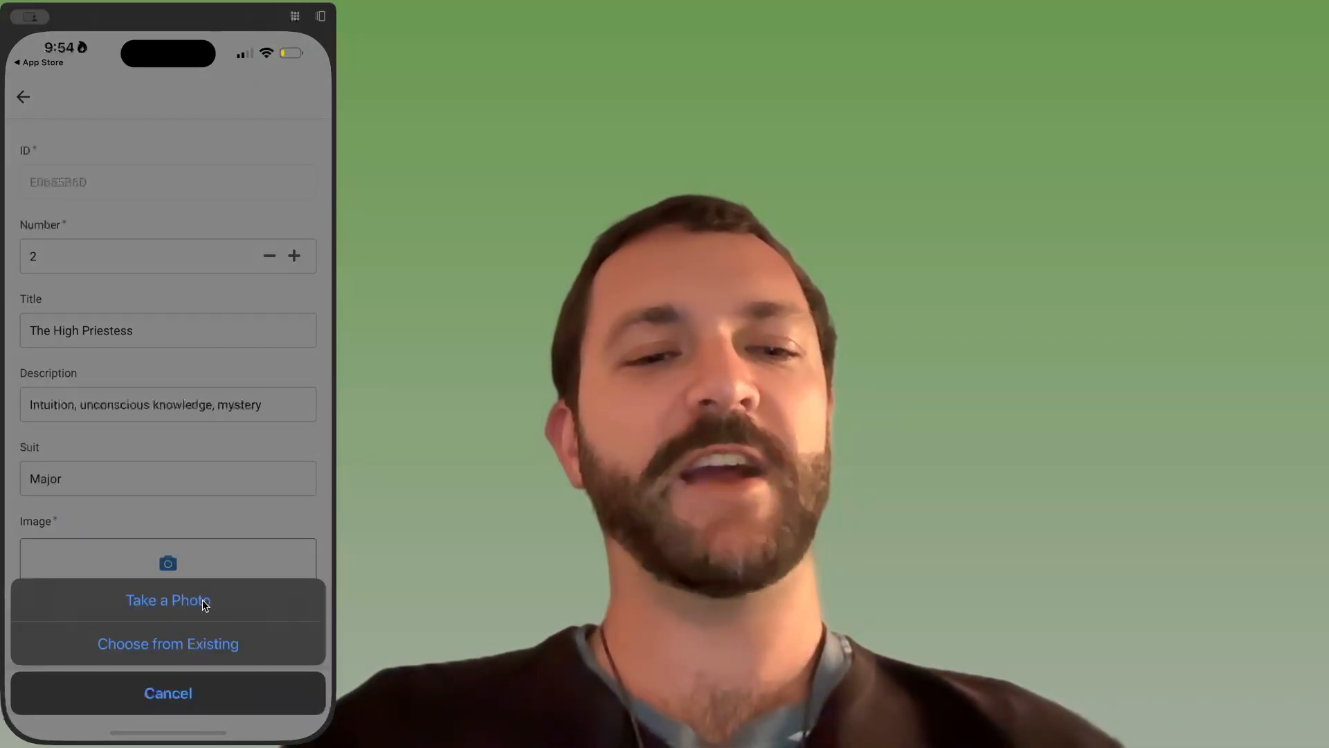